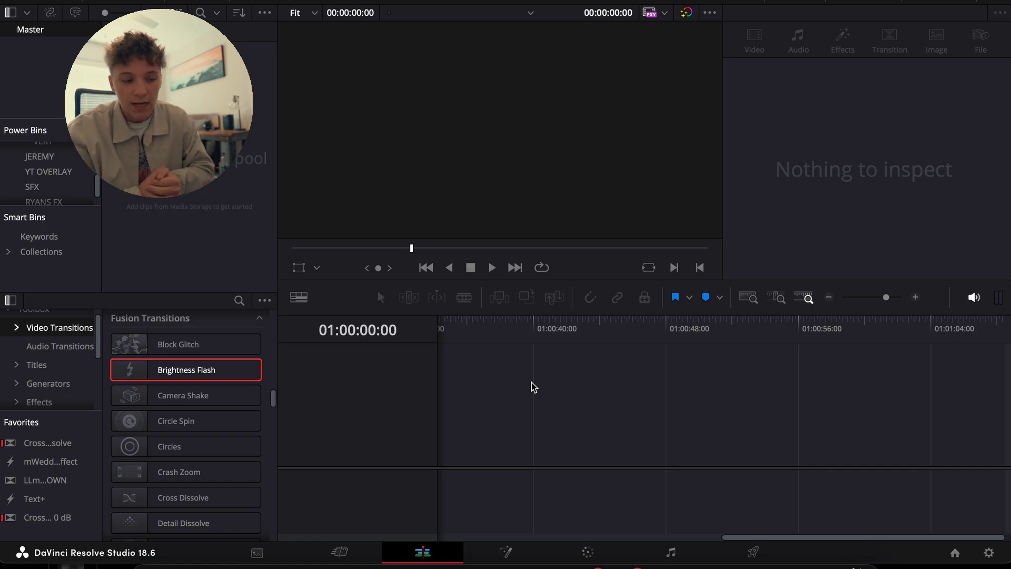
# - Add C0930.MP4 to the timeline, match its frame rate, and set a 1080 x 1920 resolution
pyautogui.moveTo(508, 442); pyautogui.dragTo(473, 445)
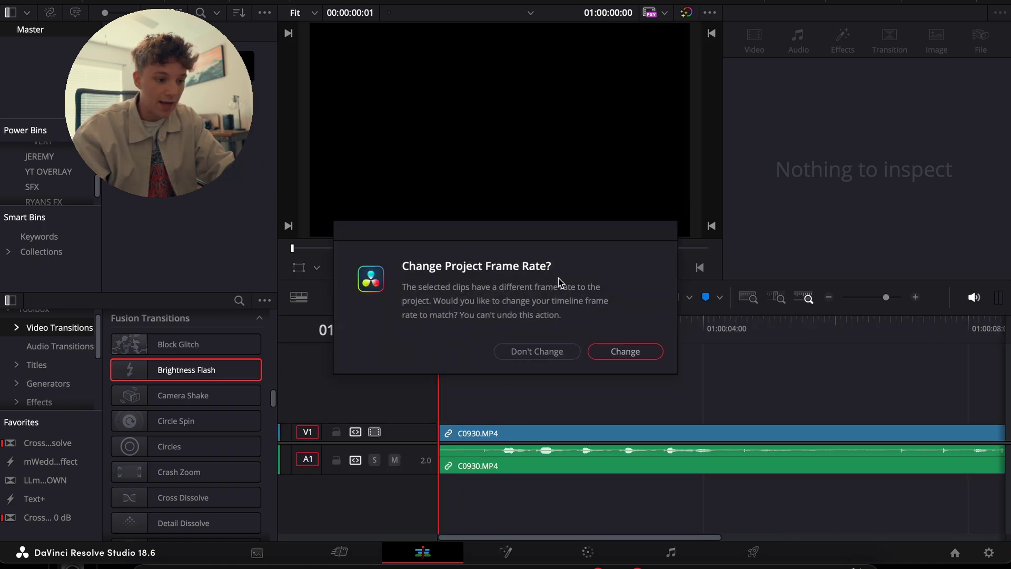
pyautogui.click(611, 352)
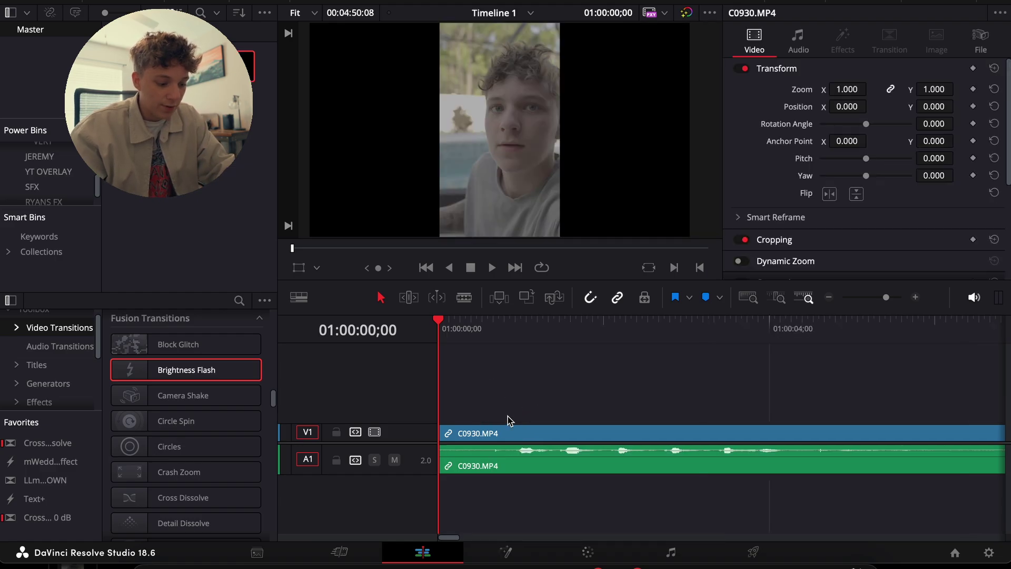
pyautogui.hotkey('shift', '9')
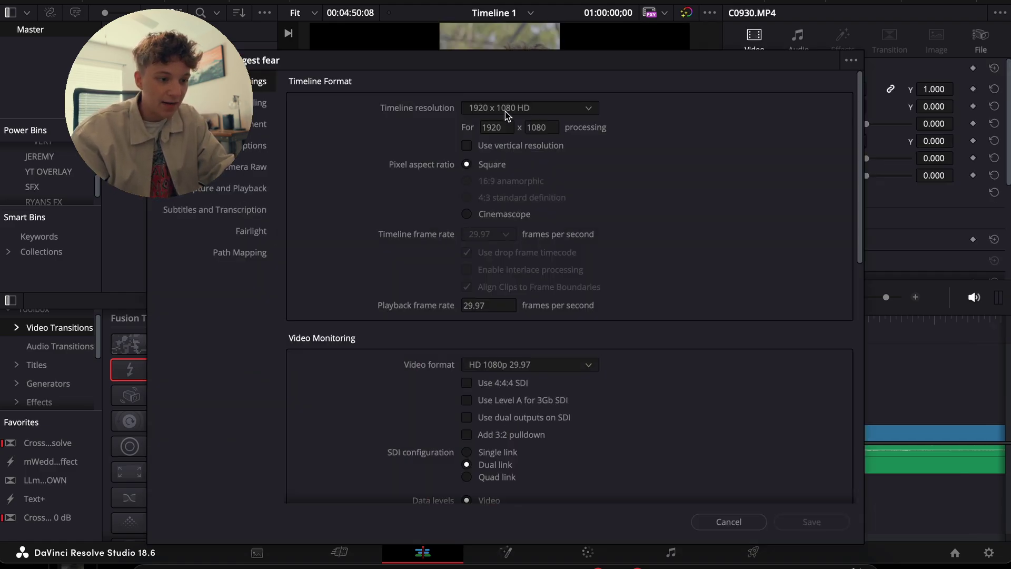
pyautogui.write('1080')
pyautogui.press('Tab')
pyautogui.write('1920')
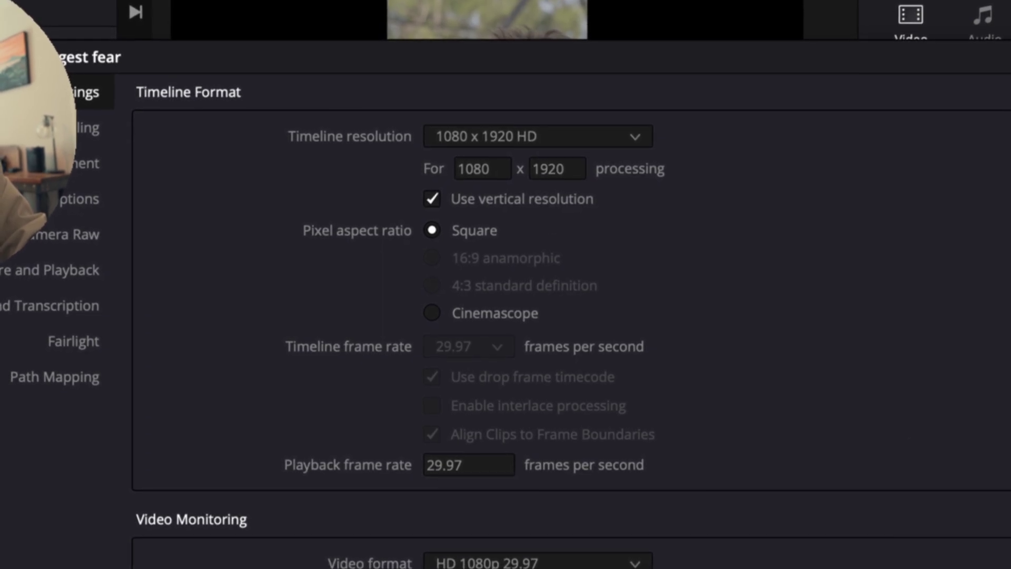
pyautogui.press('Return')
pyautogui.click(515, 432)
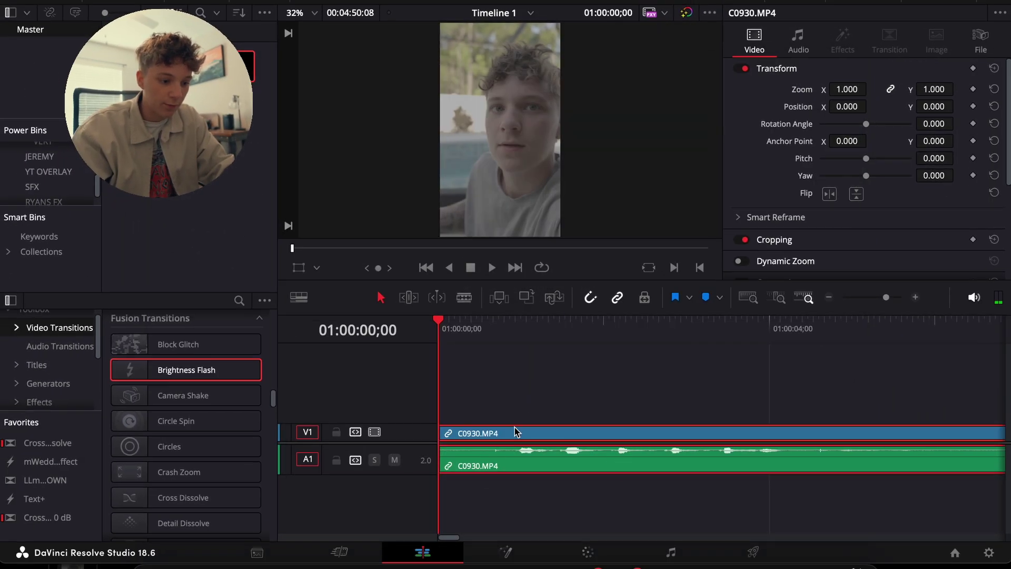
# - On the Color page, apply PowerGrade 1 still 1.1.1 to the clip and select LUT node 08
pyautogui.click(829, 297)
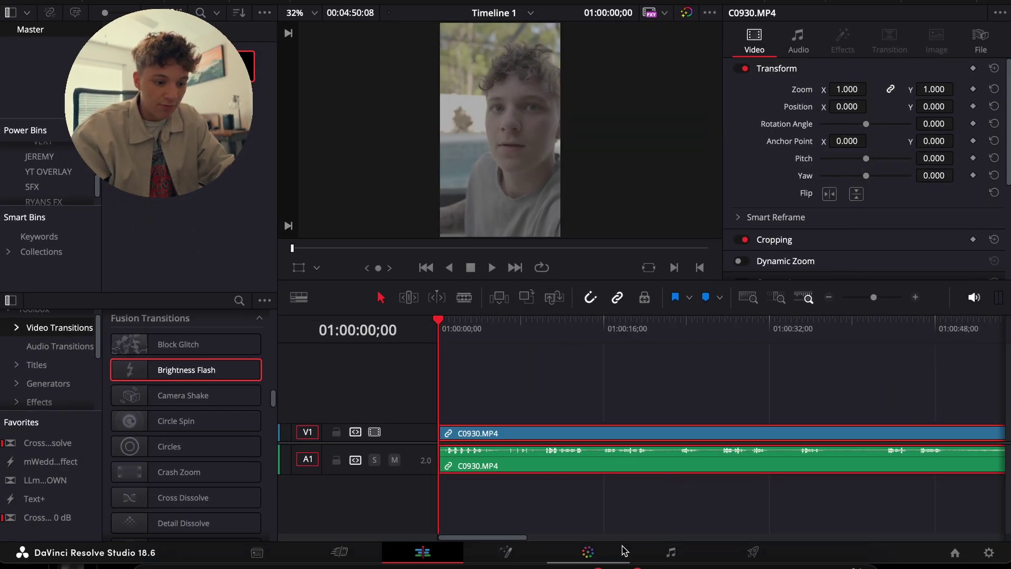
pyautogui.click(588, 551)
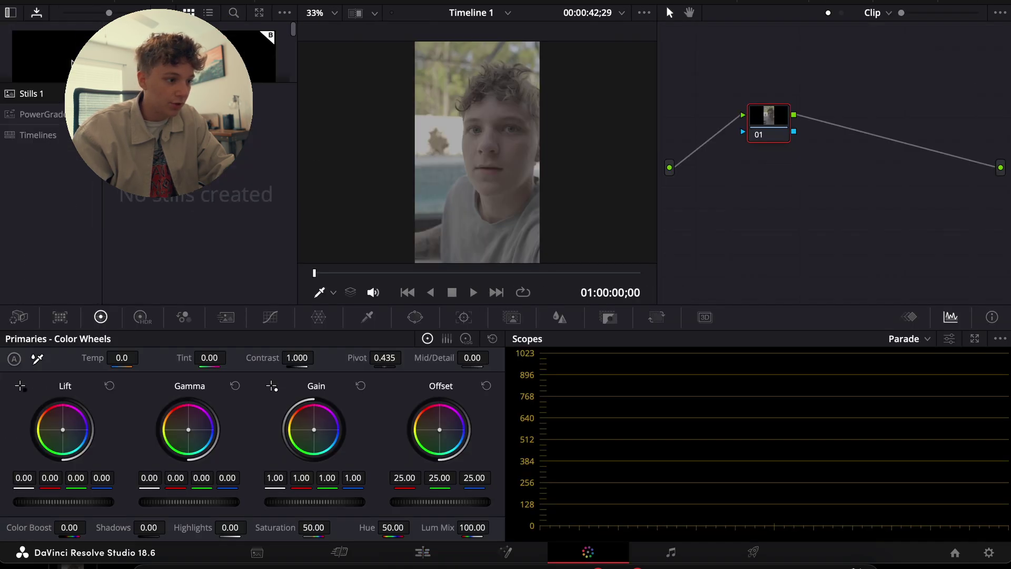
pyautogui.click(45, 114)
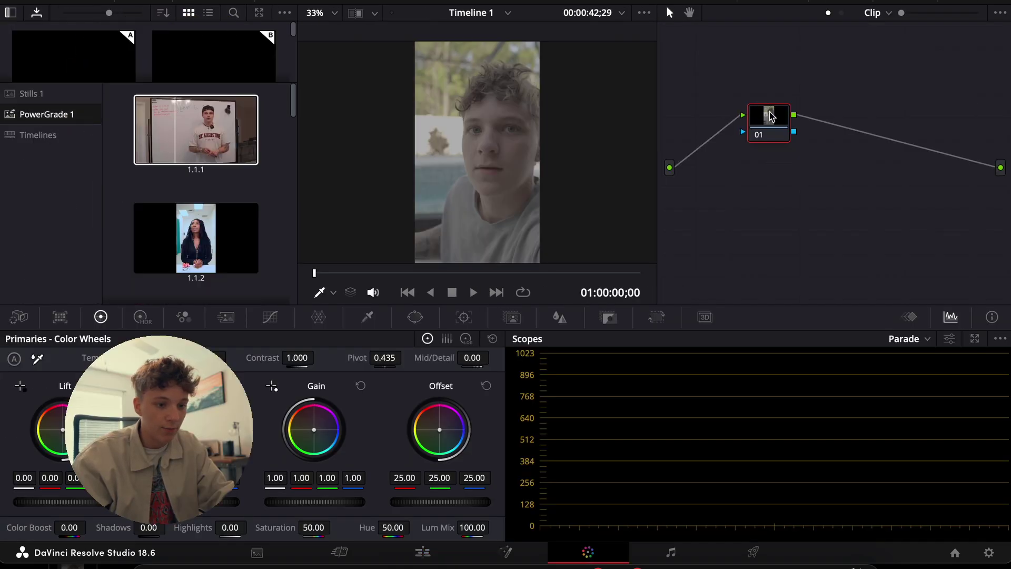
pyautogui.moveTo(195, 129); pyautogui.dragTo(561, 158)
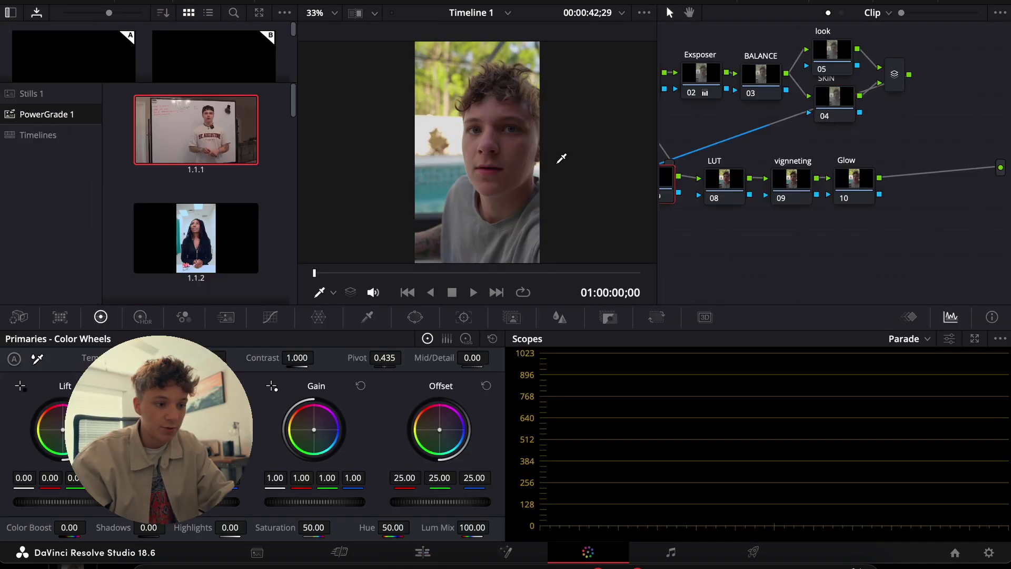
pyautogui.click(725, 179)
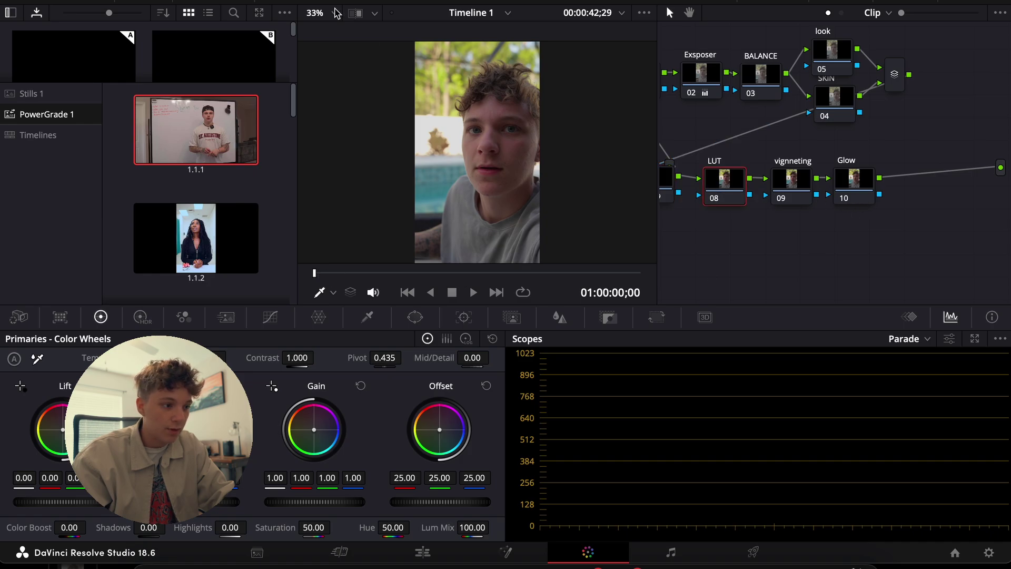
# - Browse the +Cine, +Cine FilmX and CINEGRADELUT folders in the LUT library
pyautogui.click(57, 2)
pyautogui.scroll(4, 50, 104)
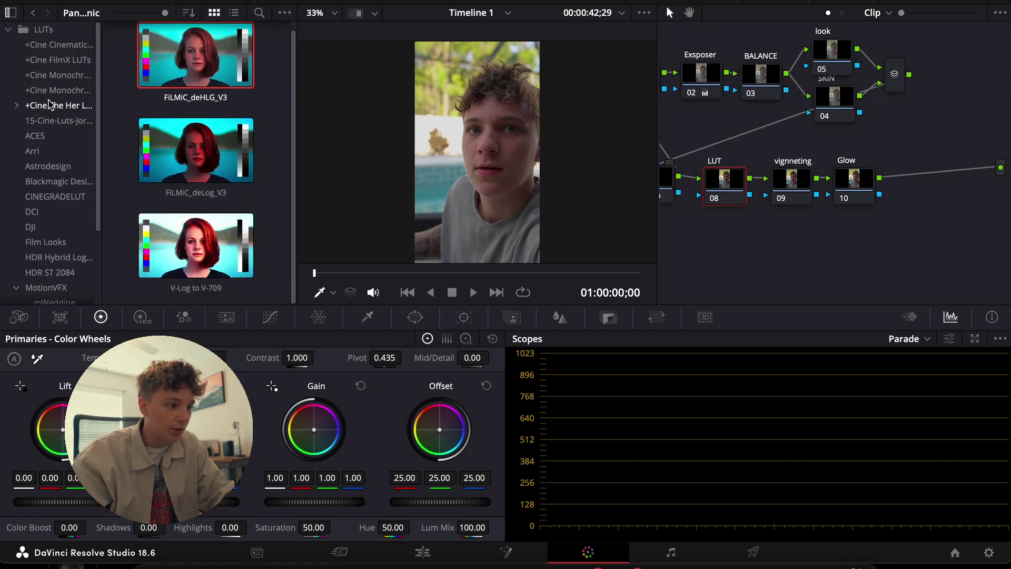
pyautogui.click(47, 45)
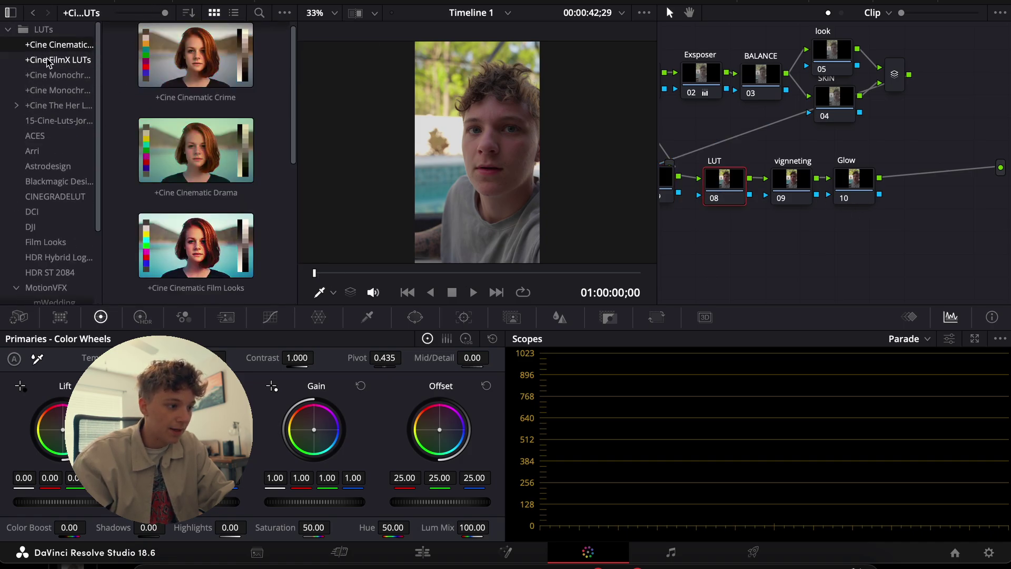
pyautogui.click(47, 60)
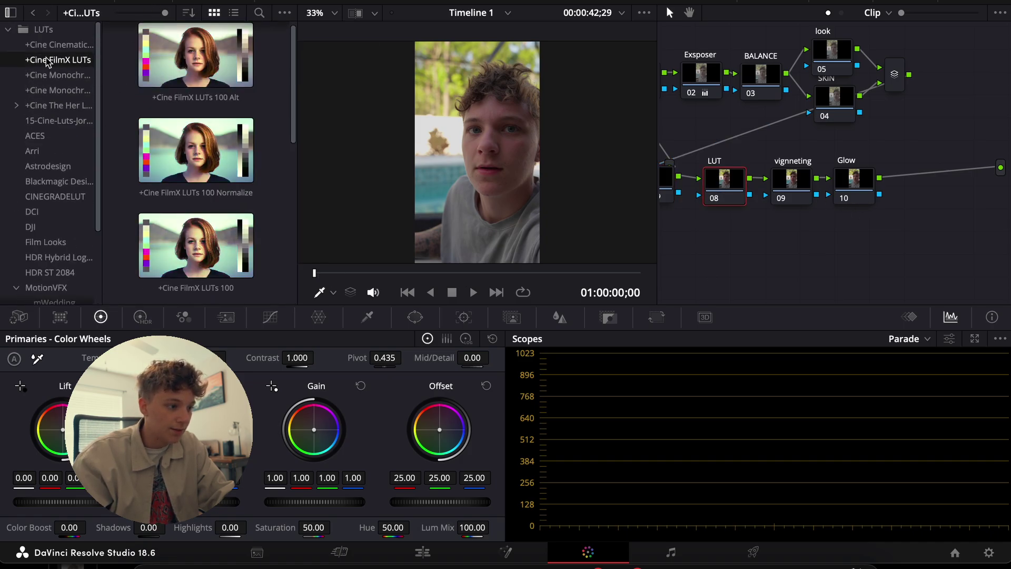
pyautogui.click(50, 197)
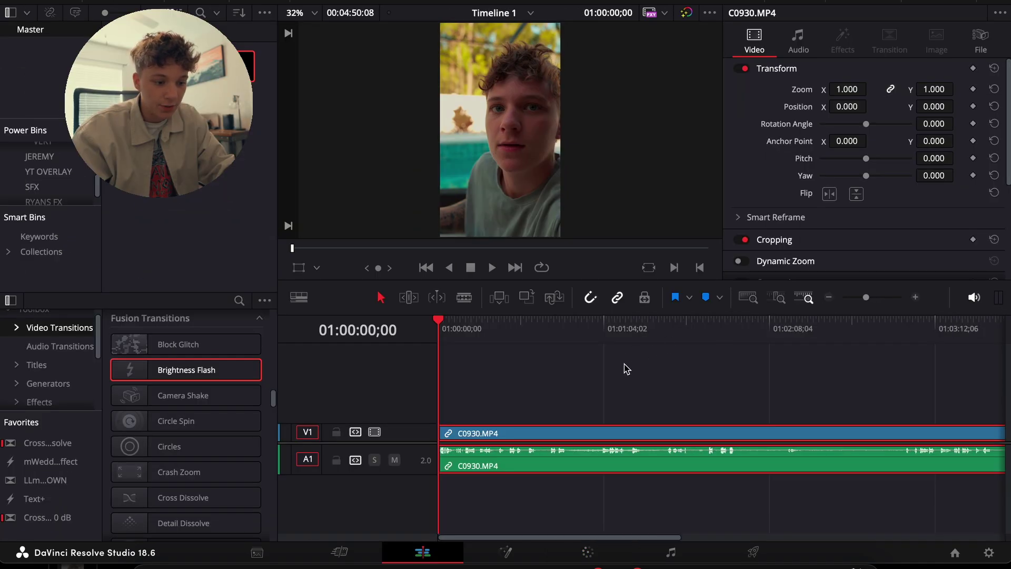
pyautogui.click(612, 401)
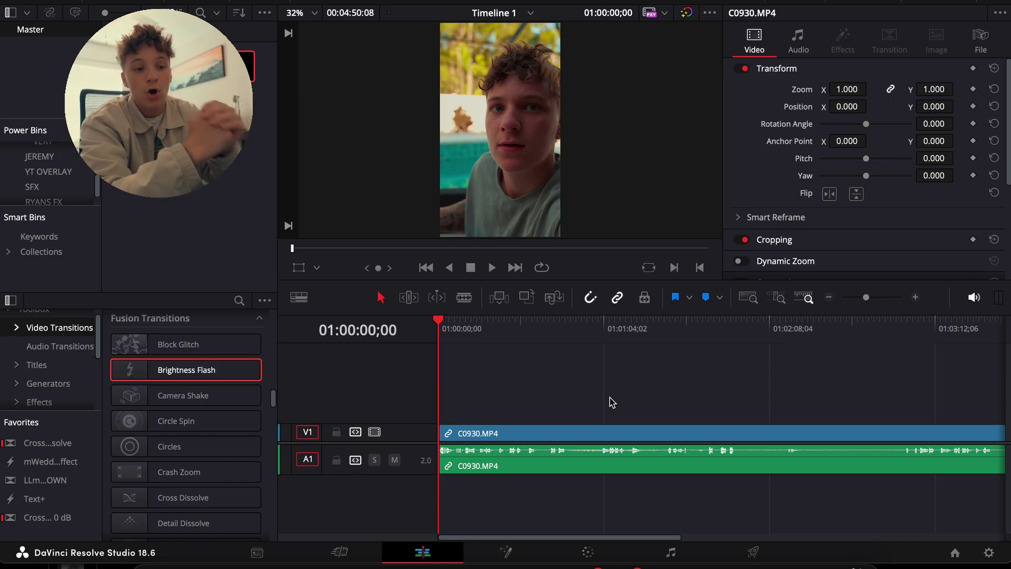
pyautogui.click(798, 42)
pyautogui.click(754, 46)
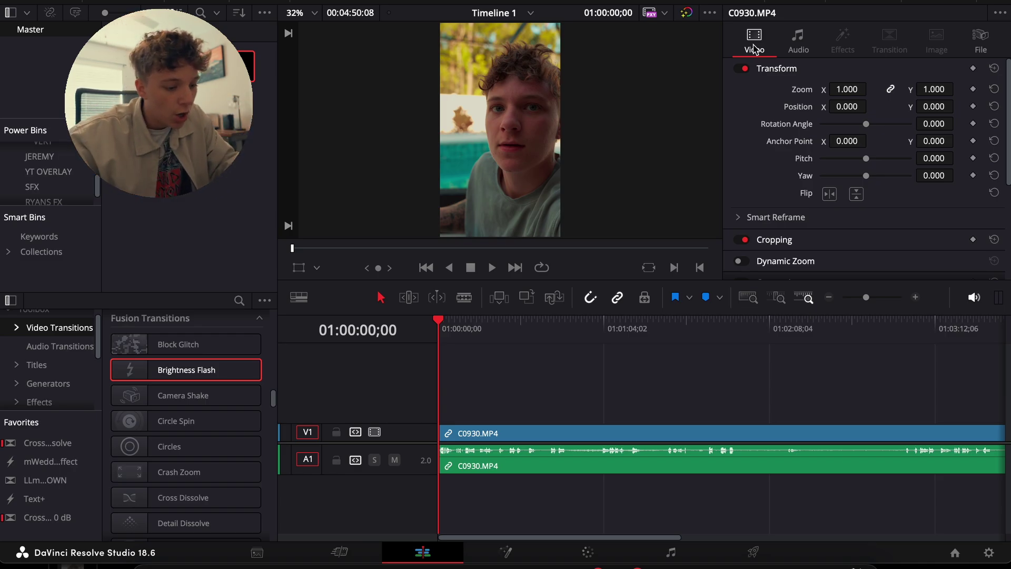
pyautogui.click(484, 427)
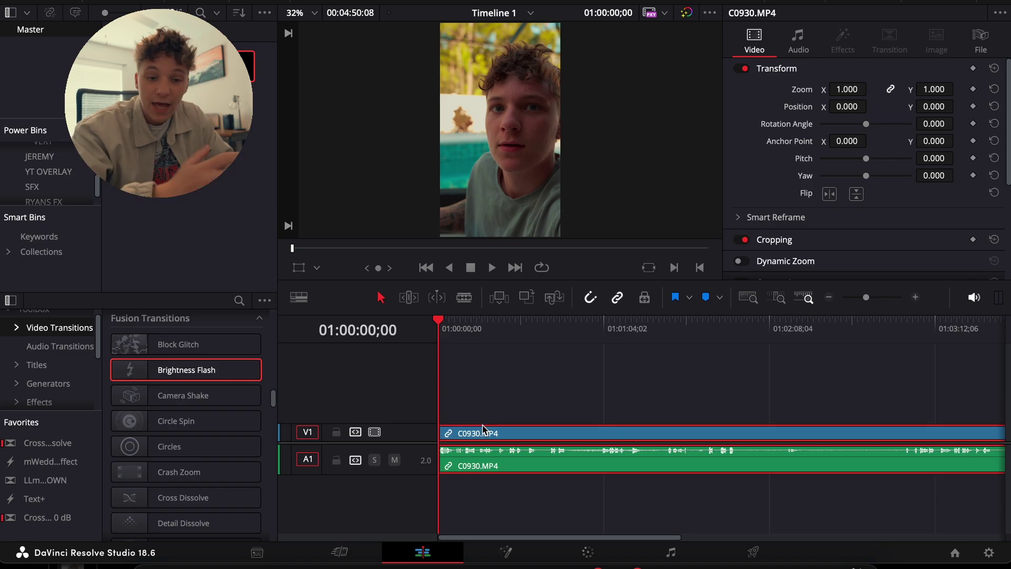
pyautogui.click(829, 298)
pyautogui.moveTo(549, 334); pyautogui.dragTo(439, 348)
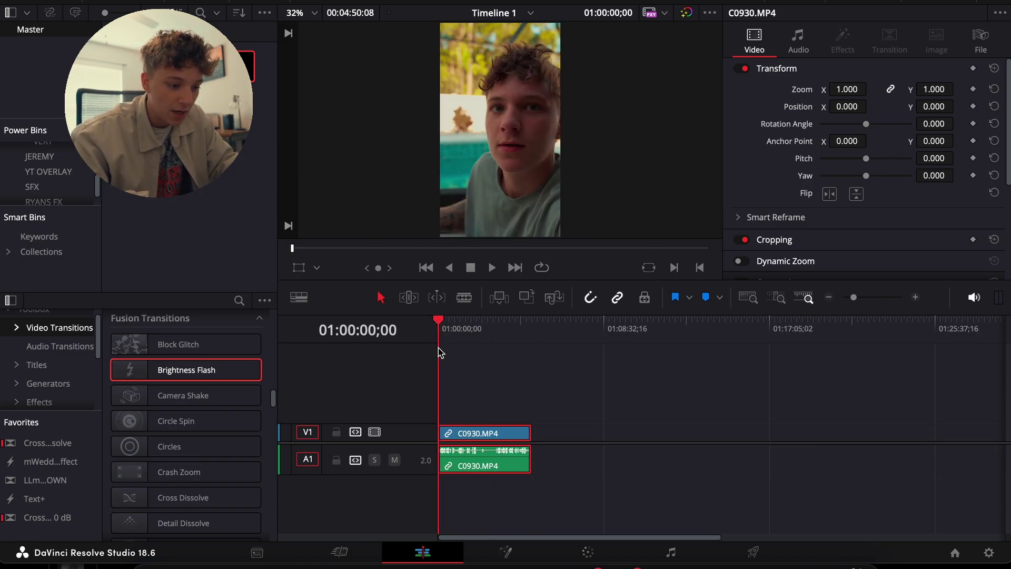
pyautogui.click(916, 297)
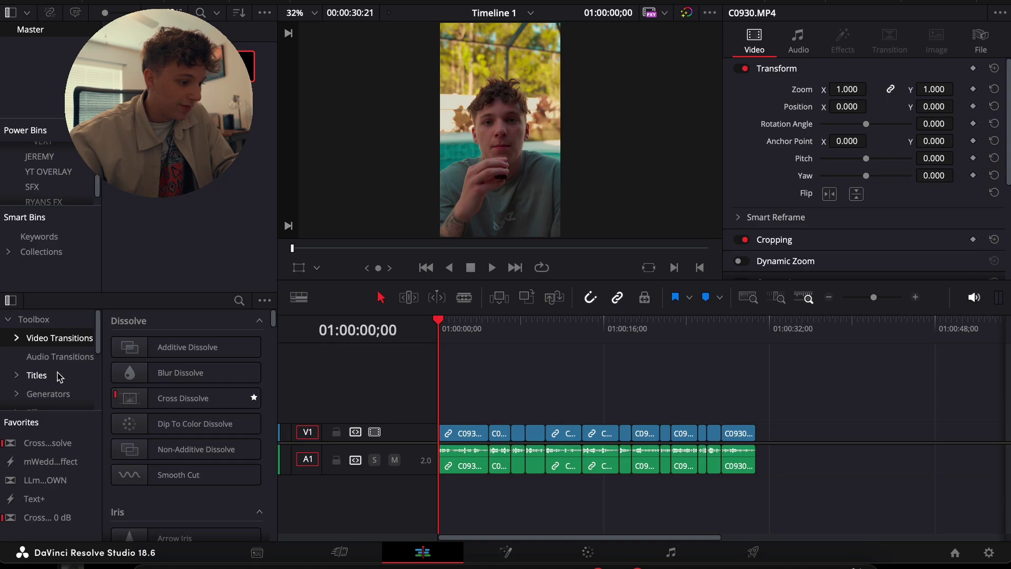
# - Place an Adjustment Clip from Effects onto V2 above the cut footage
pyautogui.scroll(-4, 58, 377)
pyautogui.scroll(4, 58, 377)
pyautogui.scroll(-15, 158, 384)
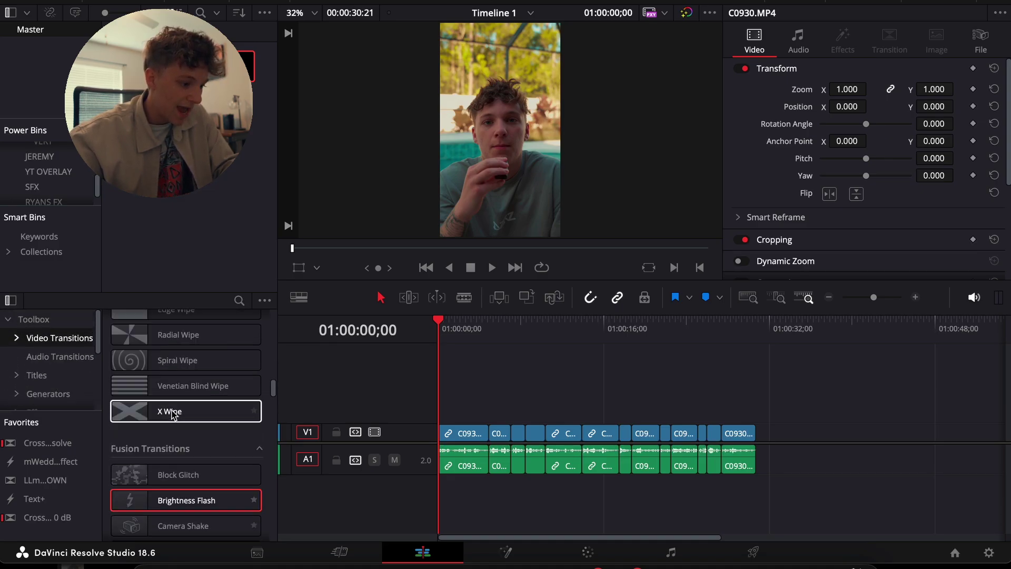
pyautogui.click(60, 337)
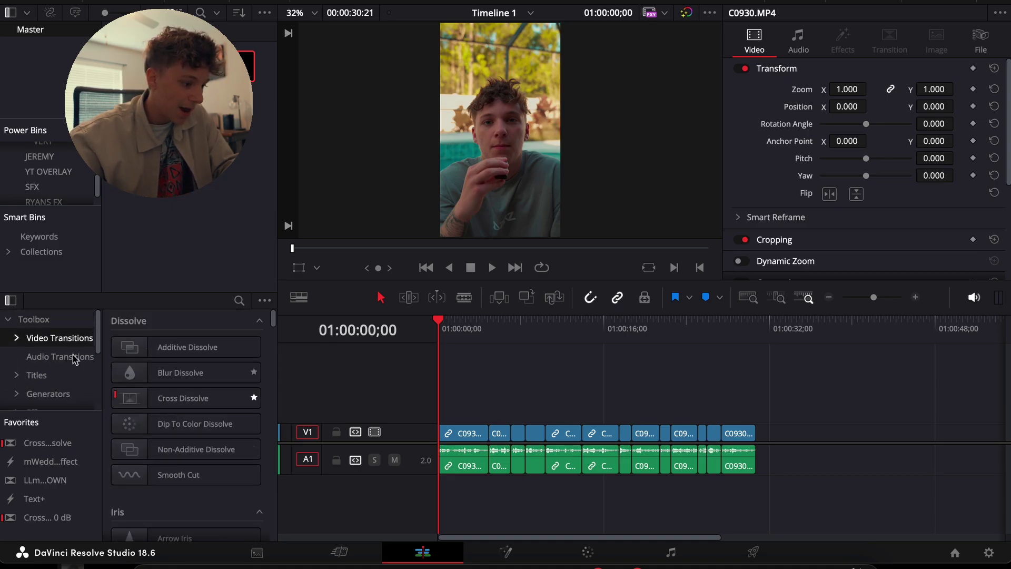
pyautogui.scroll(-3, 69, 371)
pyautogui.click(39, 365)
pyautogui.moveTo(179, 347); pyautogui.dragTo(754, 410)
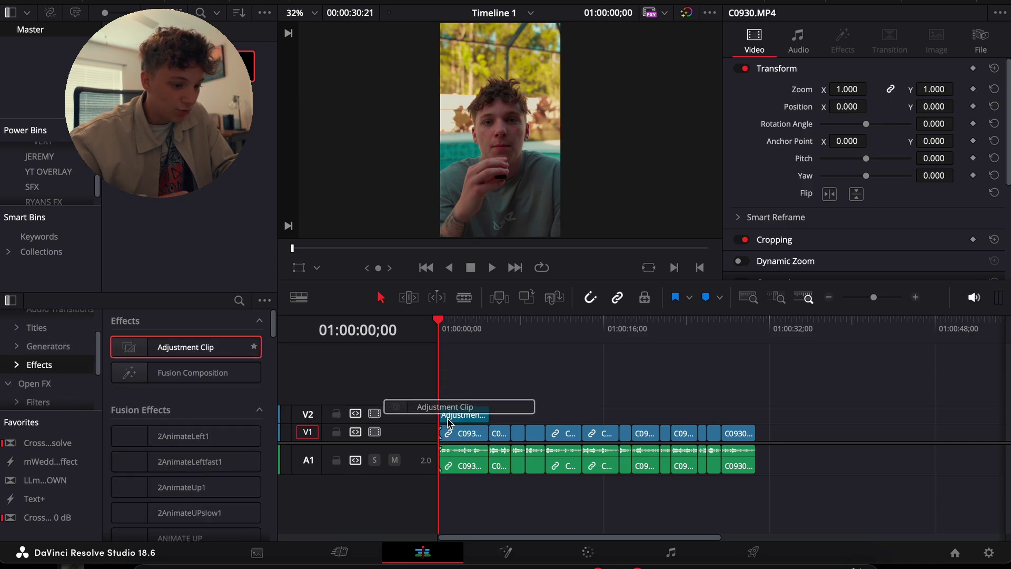
# - Apply the FILMIC LUT to the adjustment clip and lower Key Output Gain to 0.664
pyautogui.click(586, 554)
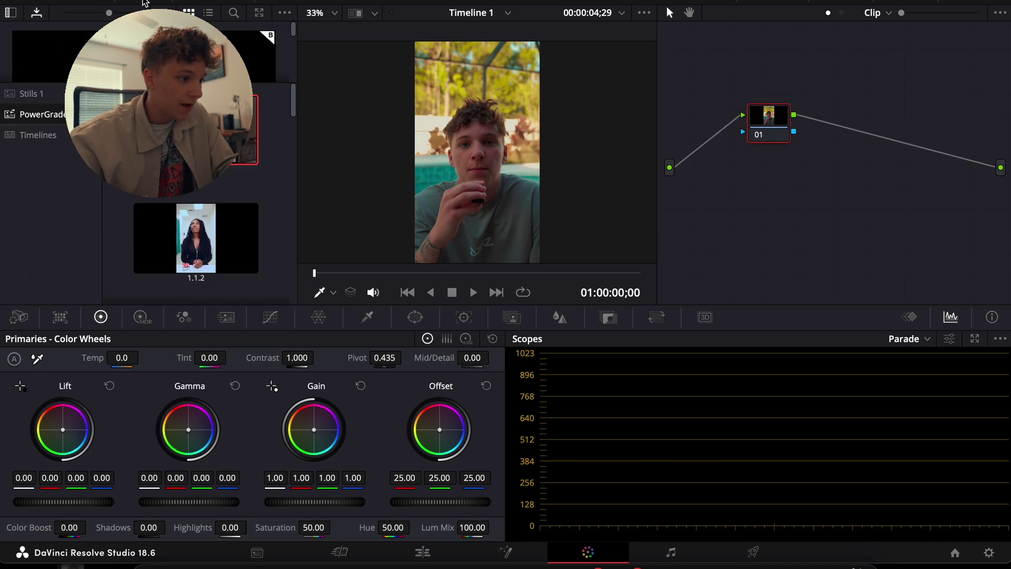
pyautogui.click(142, 3)
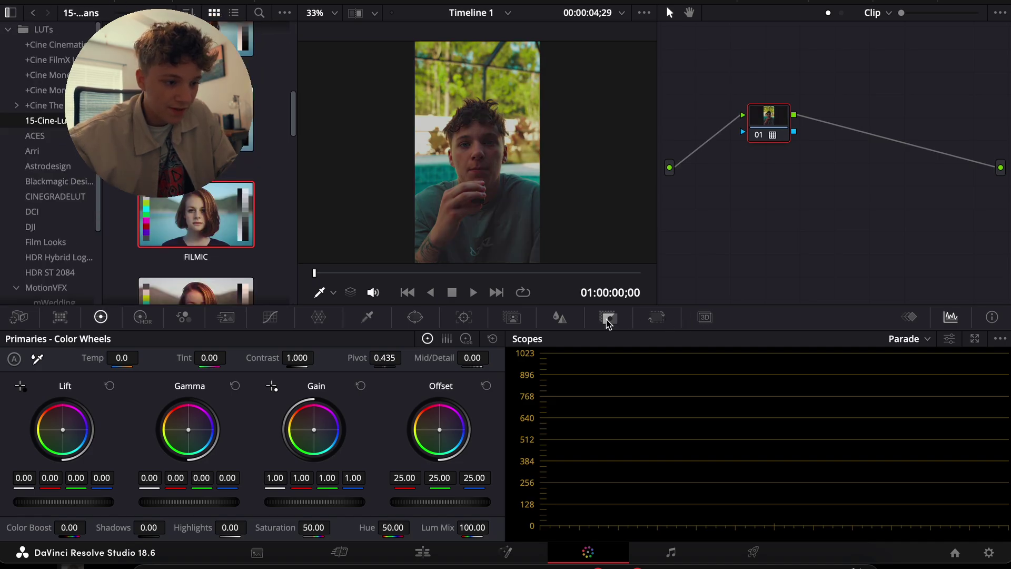
pyautogui.click(609, 317)
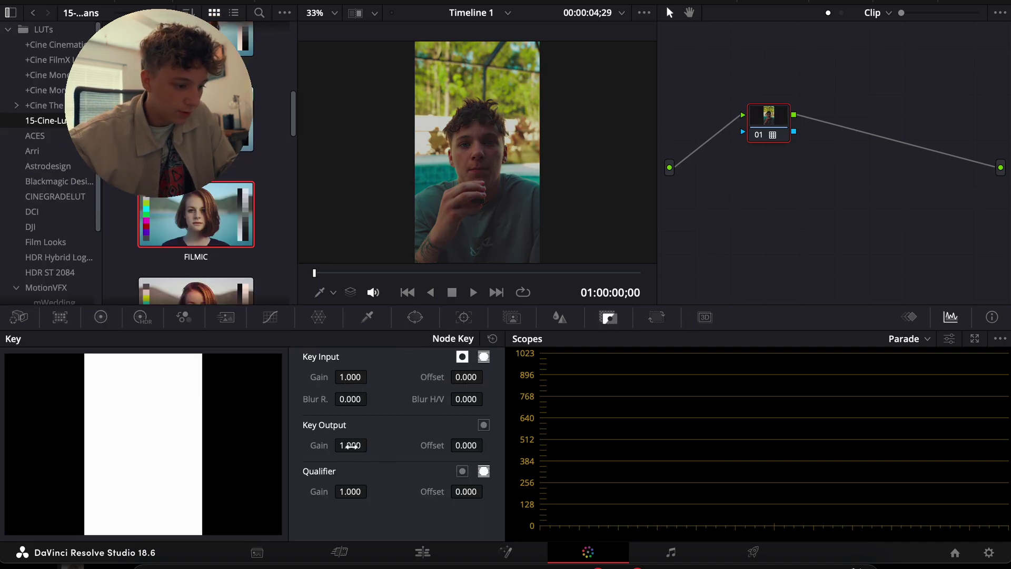
pyautogui.moveTo(350, 446); pyautogui.dragTo(371, 444)
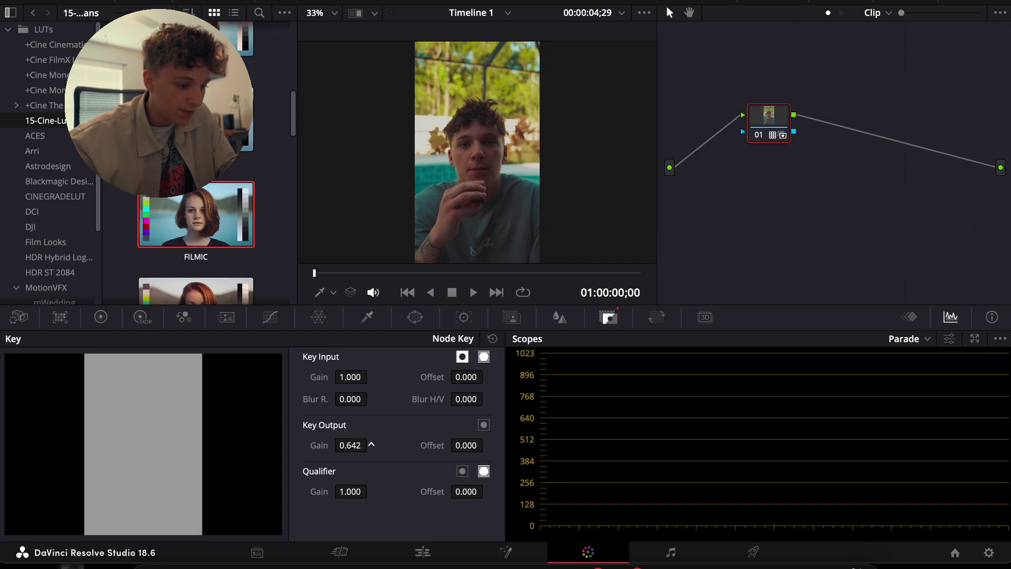
# - Toggle the node's grade off and on to compare the look before and after
pyautogui.click(757, 136)
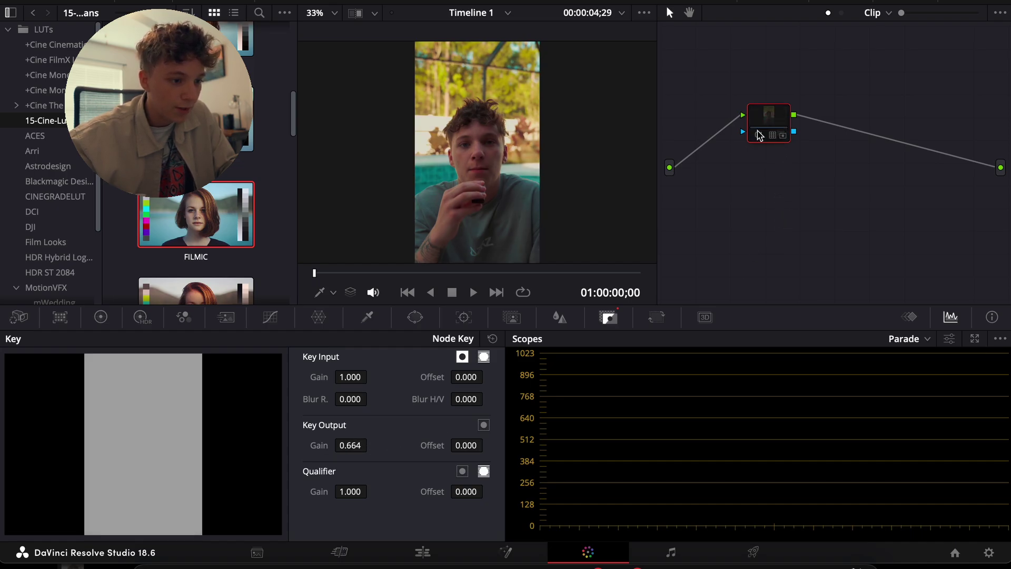
pyautogui.click(757, 136)
pyautogui.click(757, 136)
pyautogui.click(757, 136)
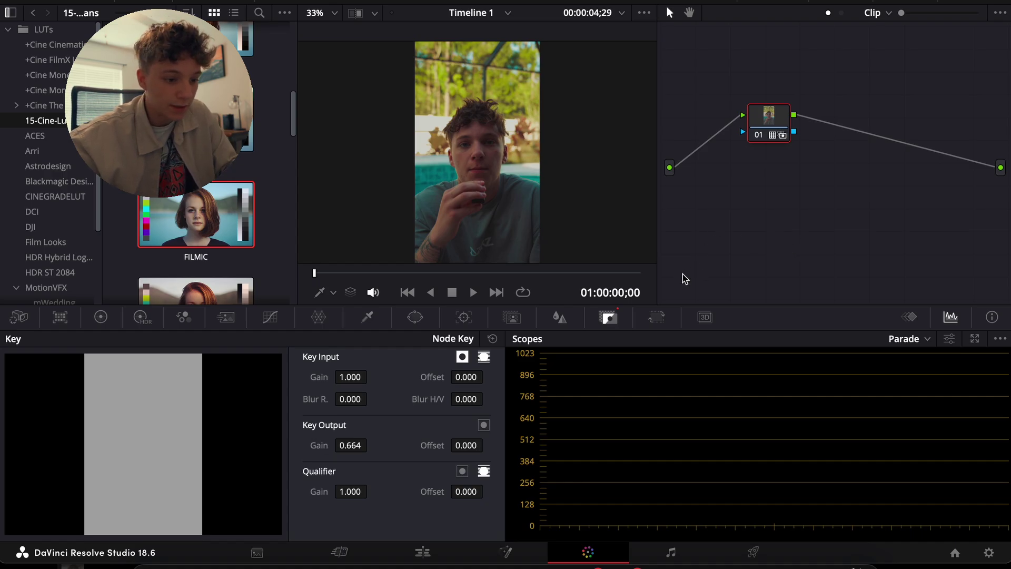
pyautogui.click(423, 552)
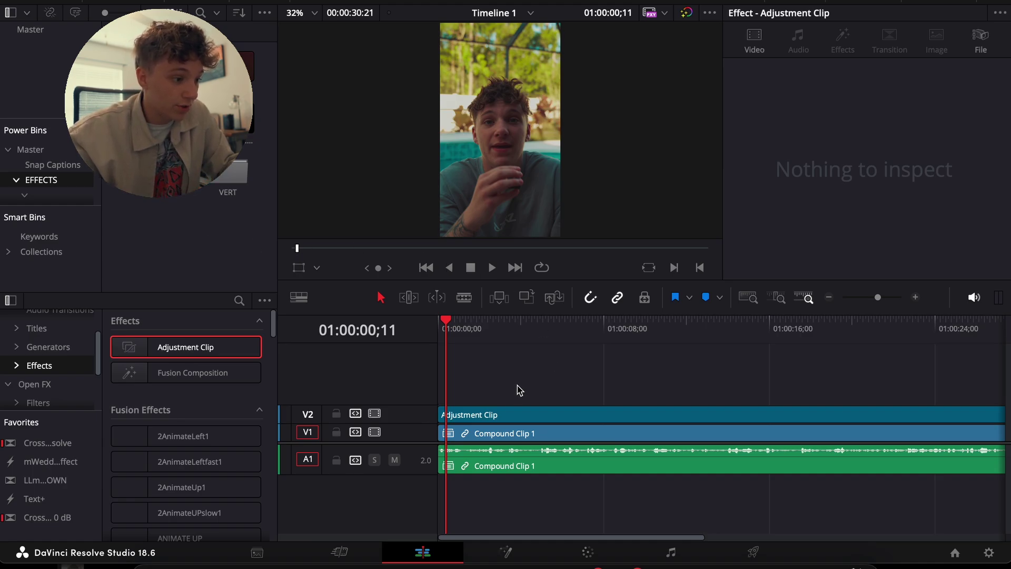
# - Find MIRROR in the Master EFFECTS power bin and place it on V3 at the timeline start
pyautogui.click(204, 243)
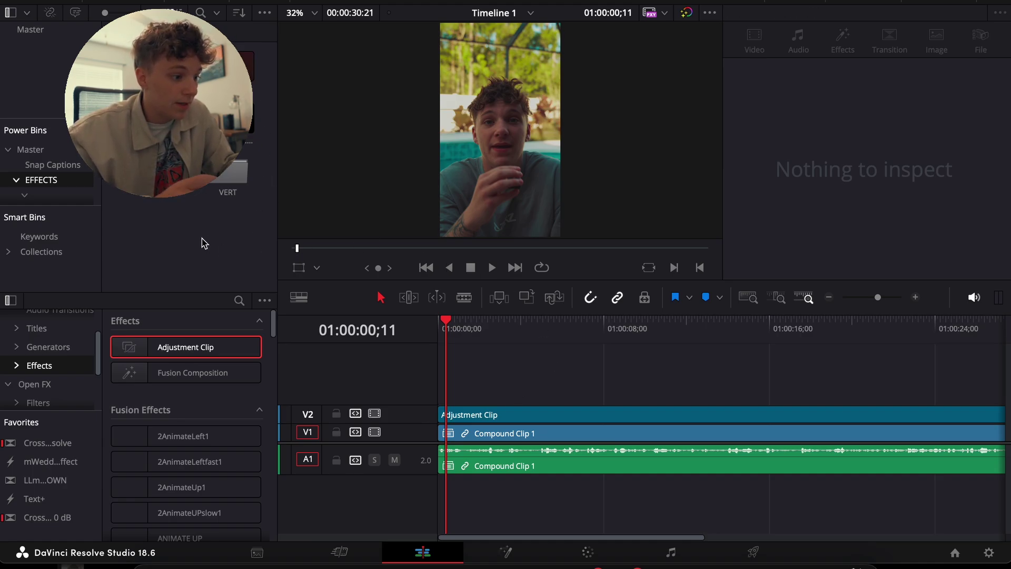
pyautogui.scroll(-3, 67, 185)
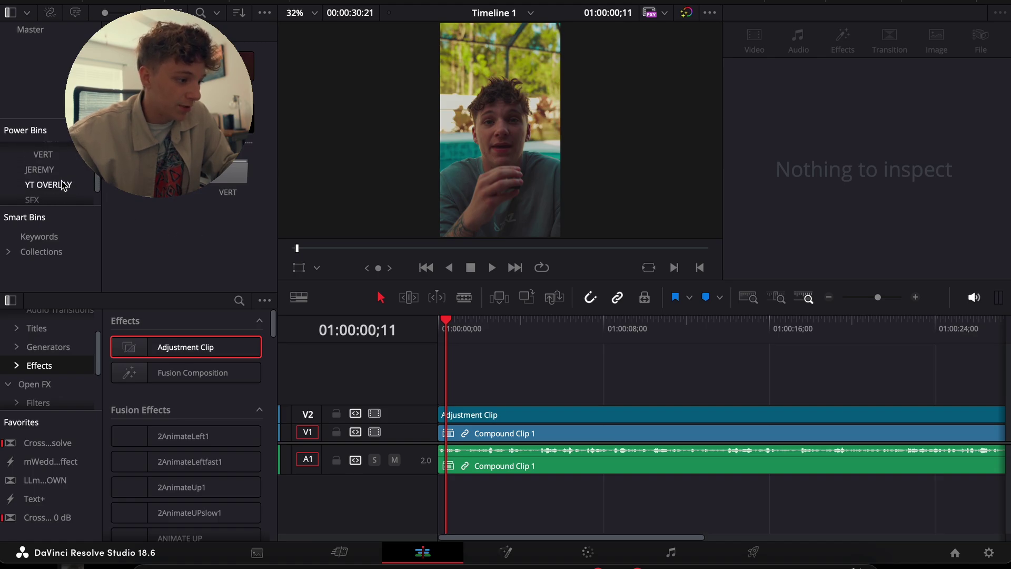
pyautogui.click(45, 170)
pyautogui.scroll(-2, 39, 195)
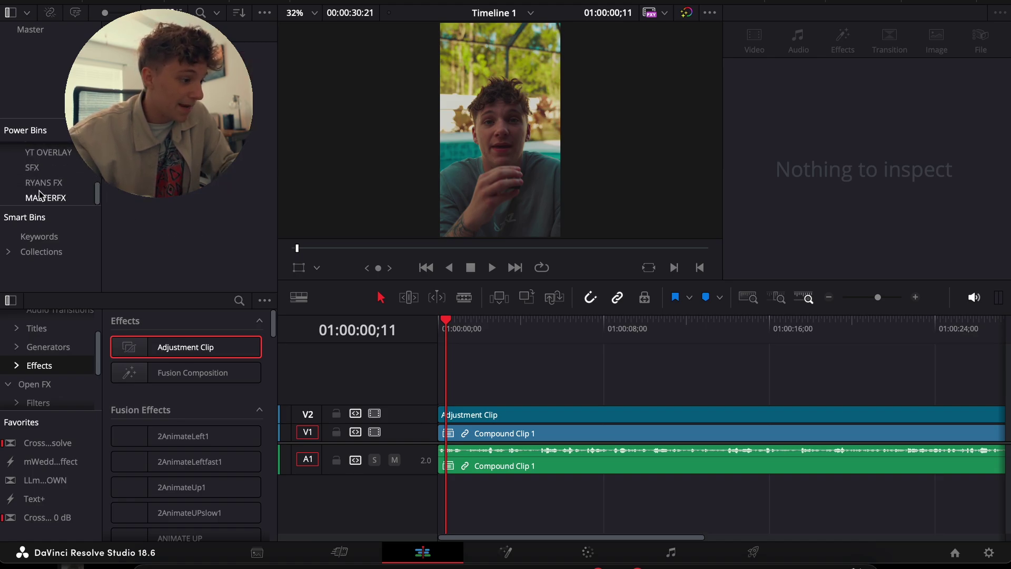
pyautogui.click(39, 184)
pyautogui.scroll(5, 45, 183)
pyautogui.click(30, 150)
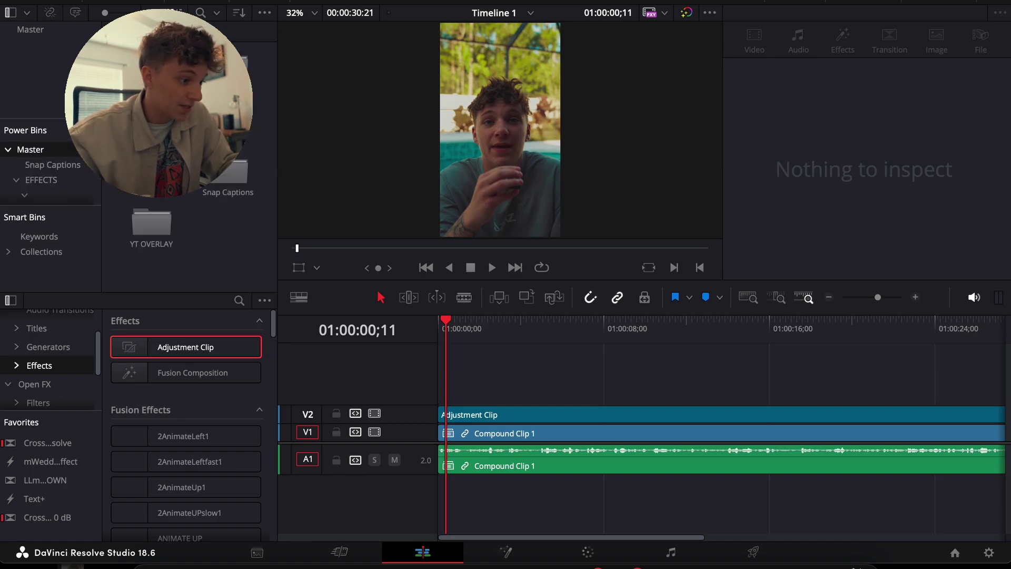
pyautogui.click(41, 179)
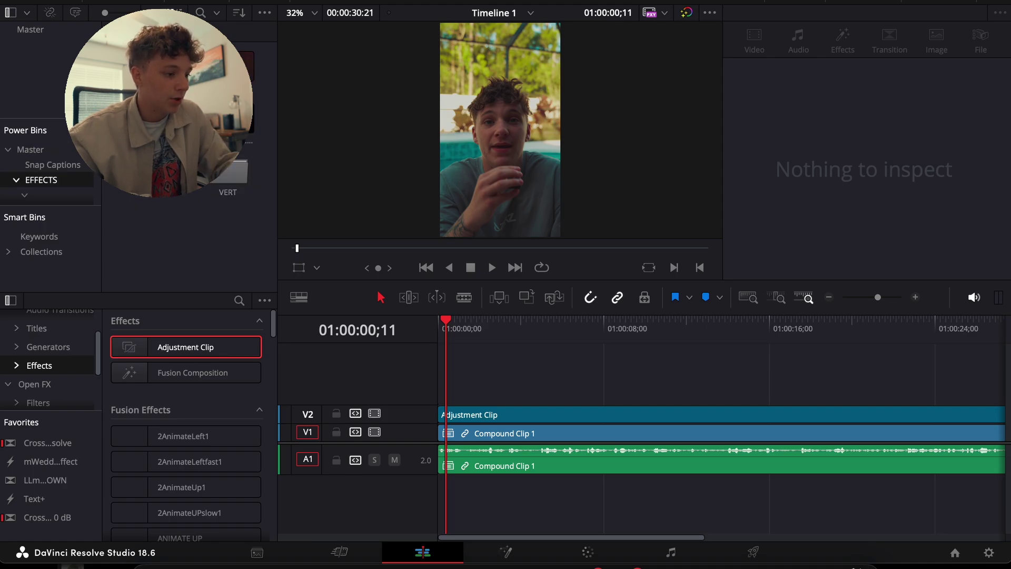
pyautogui.scroll(-1, 40, 169)
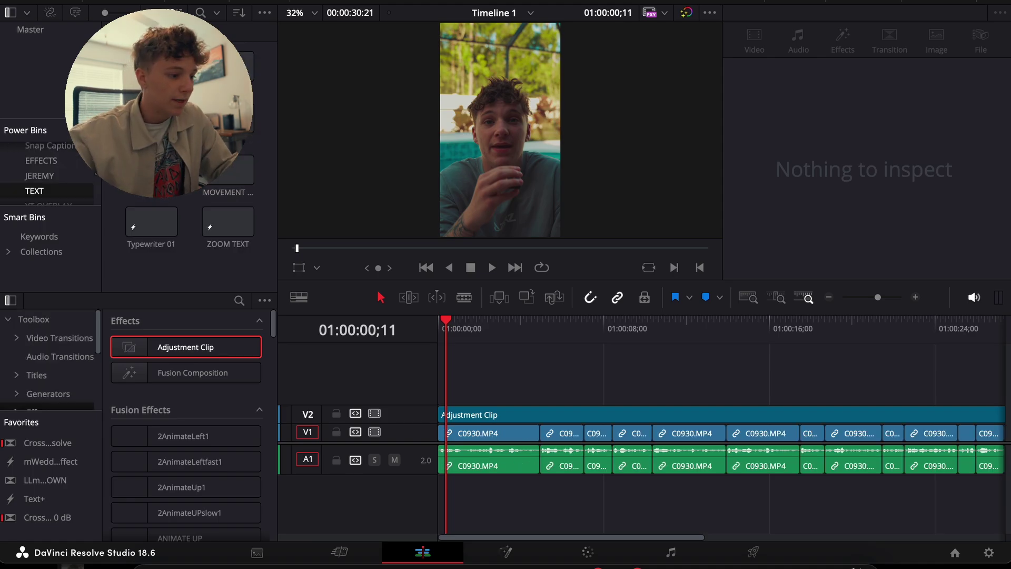
pyautogui.moveTo(152, 168); pyautogui.dragTo(501, 399)
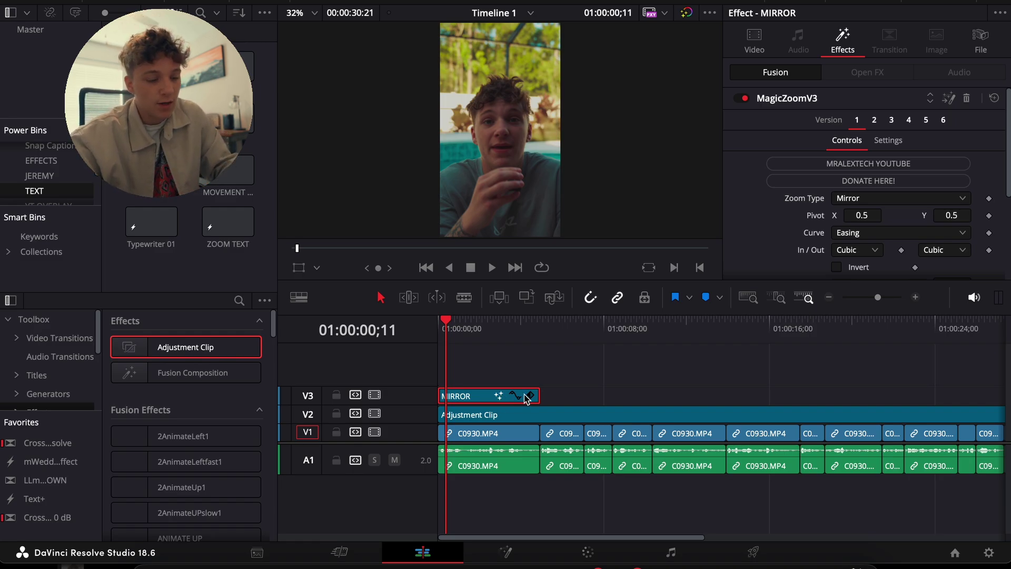
# - Play back from the timeline start to check the MIRROR zoom effect
pyautogui.click(477, 382)
pyautogui.moveTo(451, 331); pyautogui.dragTo(427, 351)
pyautogui.press('space')
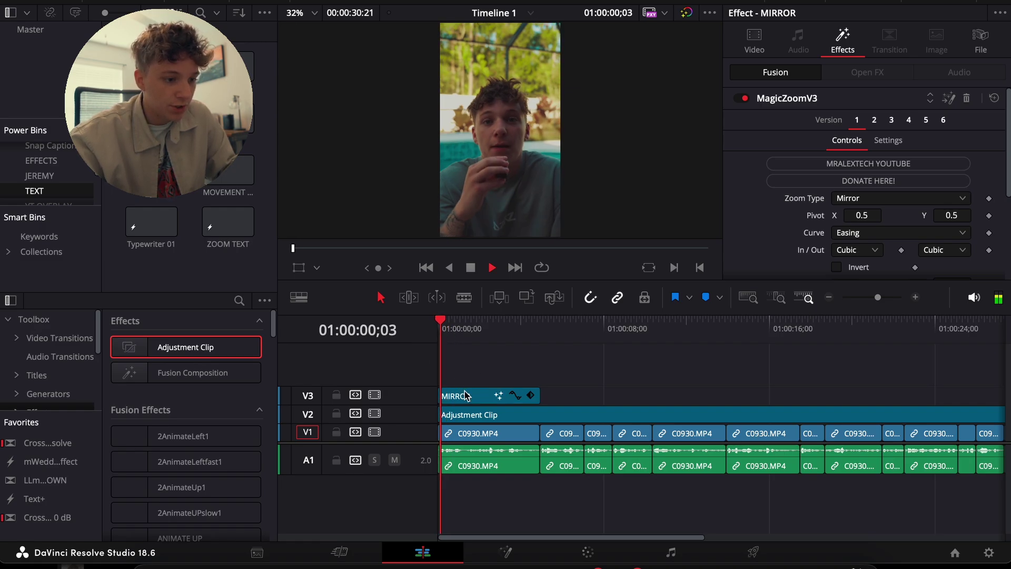
pyautogui.click(465, 396)
pyautogui.press('space')
pyautogui.press('space')
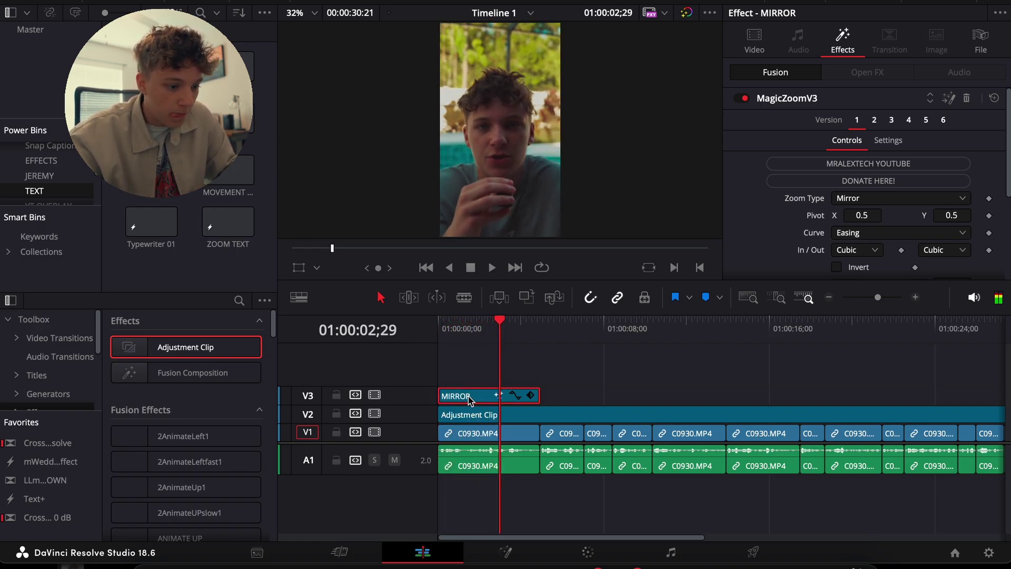
pyautogui.click(472, 377)
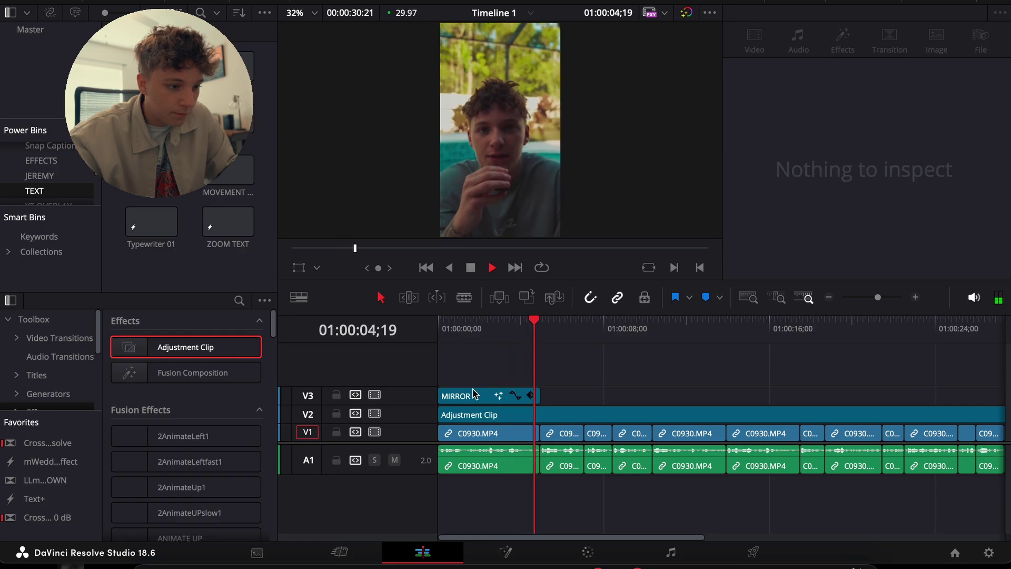
pyautogui.click(477, 396)
pyautogui.press('space')
# - Place Vert Transition from the VERT power bin onto V4 at the first cut
pyautogui.moveTo(576, 337); pyautogui.dragTo(535, 340)
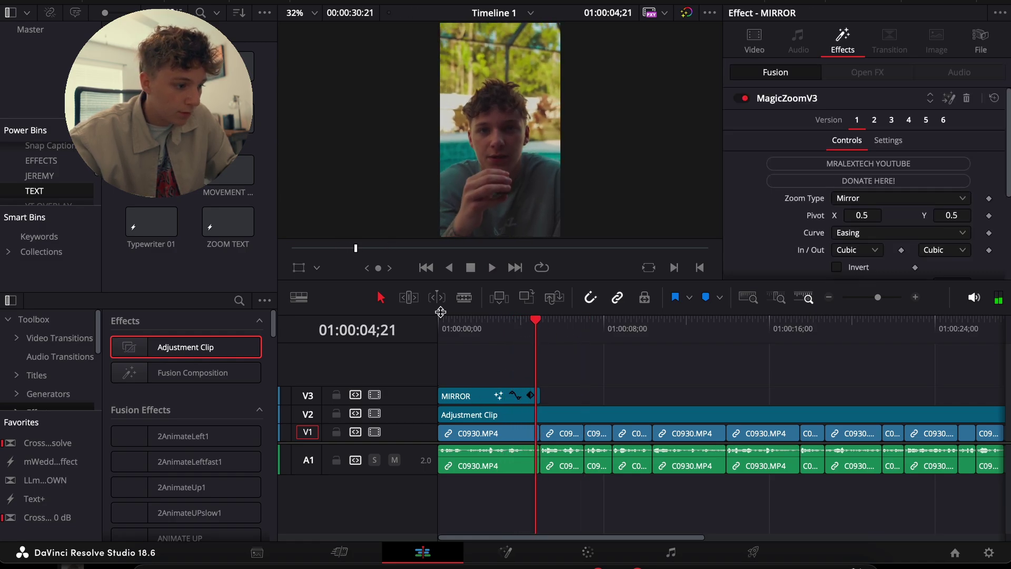
pyautogui.scroll(-3, 47, 171)
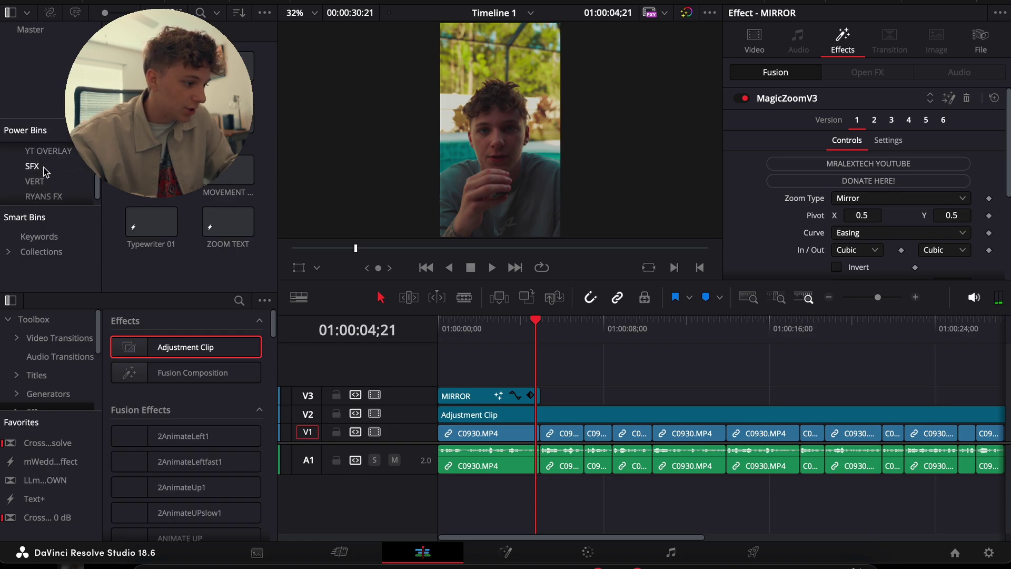
pyautogui.click(43, 177)
pyautogui.moveTo(226, 169); pyautogui.dragTo(543, 376)
# - Zoom in on the first cut and slide Vert Transition to line up with it
pyautogui.click(915, 298)
pyautogui.click(915, 297)
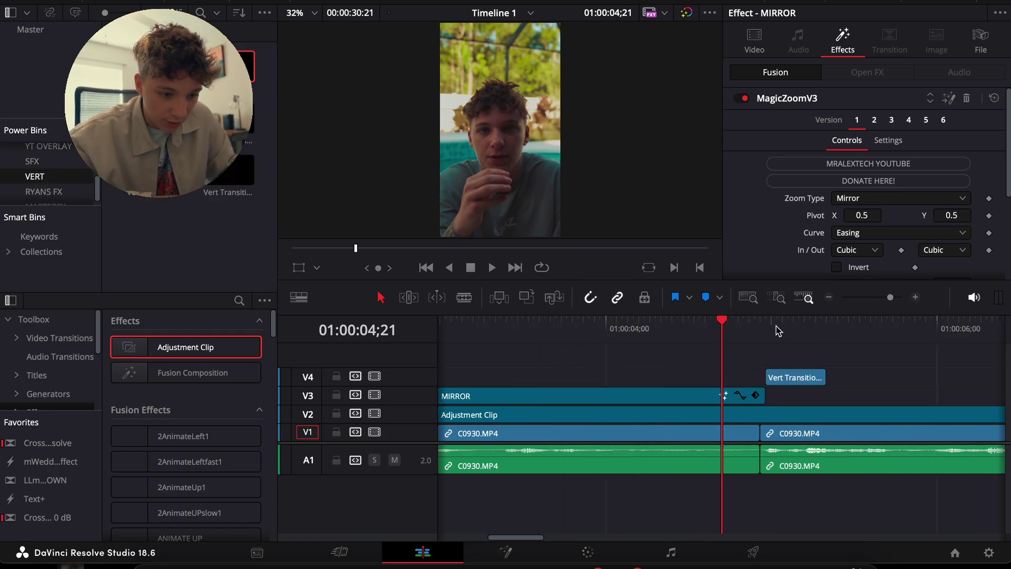
pyautogui.click(766, 321)
pyautogui.moveTo(767, 322); pyautogui.dragTo(744, 321)
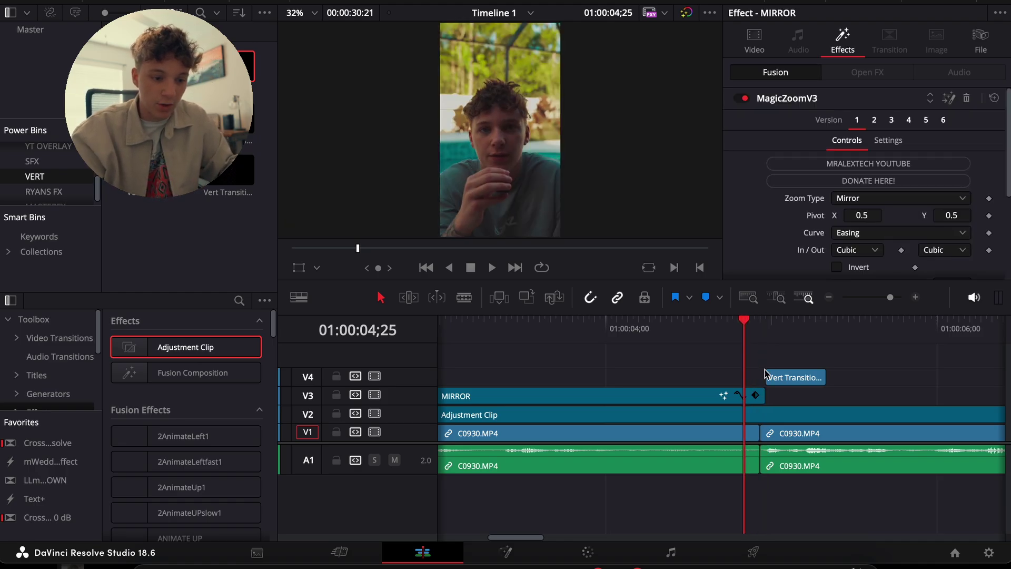
pyautogui.moveTo(779, 377); pyautogui.dragTo(751, 385)
pyautogui.press('Left')
# - Set the Vert Transition's Composite Mode to Screen
pyautogui.scroll(-3, 842, 179)
pyautogui.click(859, 142)
pyautogui.scroll(-10, 856, 190)
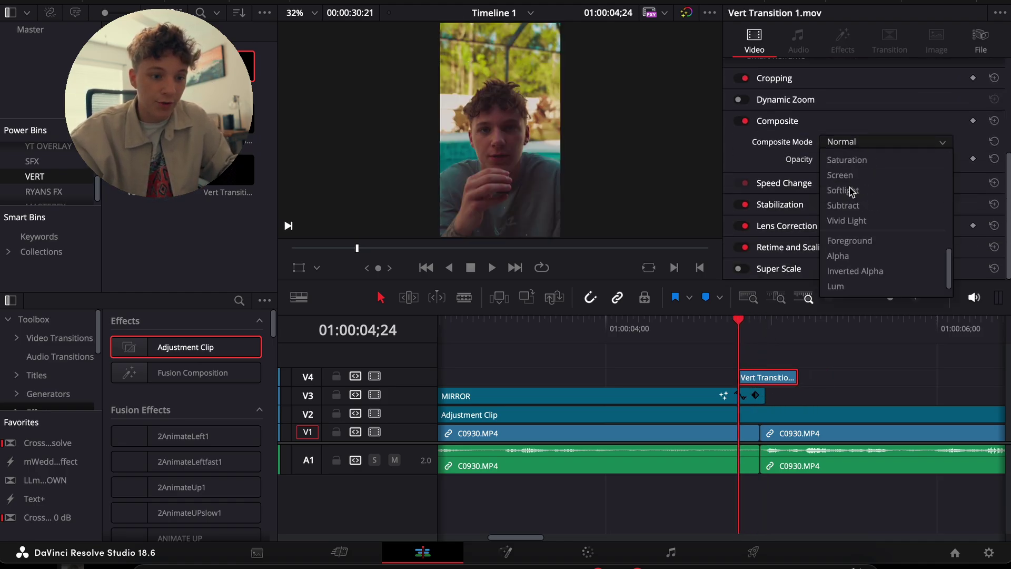
pyautogui.click(845, 162)
pyautogui.click(817, 368)
# - Add the CameraShutter sound from the SFX bin onto A2 under the cut
pyautogui.press('Up')
pyautogui.scroll(-1, 46, 180)
pyautogui.click(32, 156)
pyautogui.scroll(1, 33, 157)
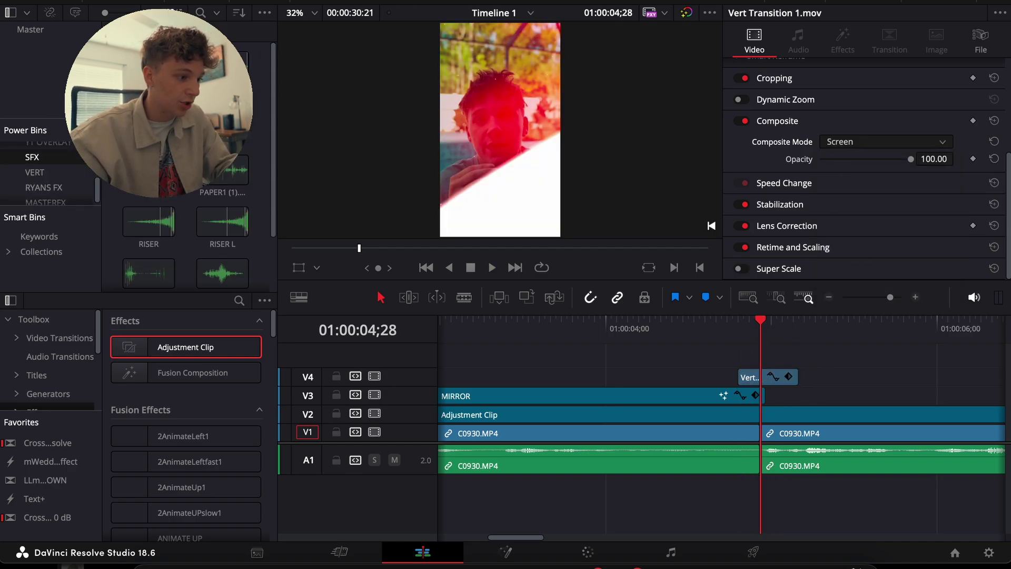
pyautogui.moveTo(148, 168); pyautogui.dragTo(761, 487)
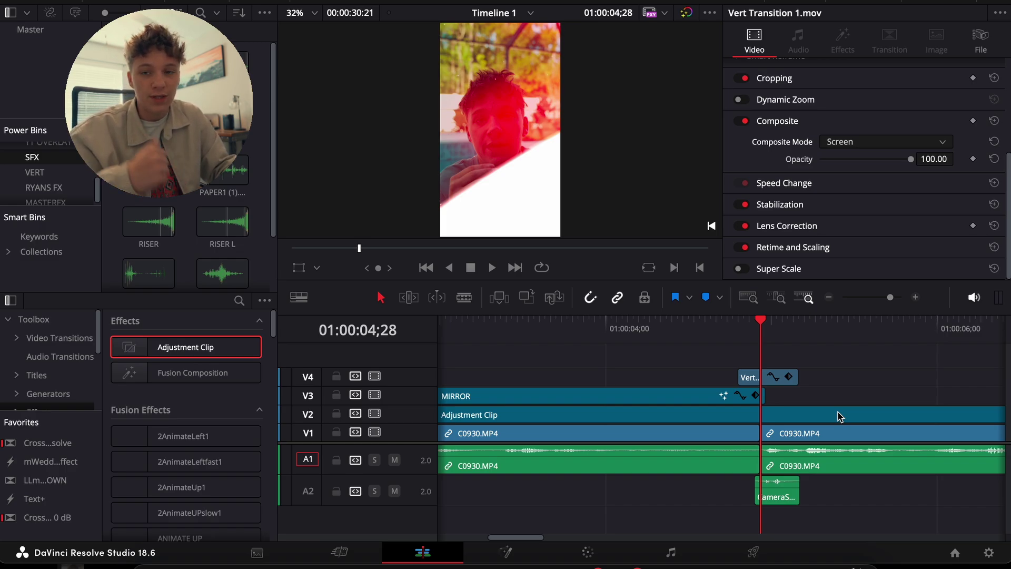
# - Replay the transition with its shutter sound and select the shutter clip
pyautogui.click(723, 326)
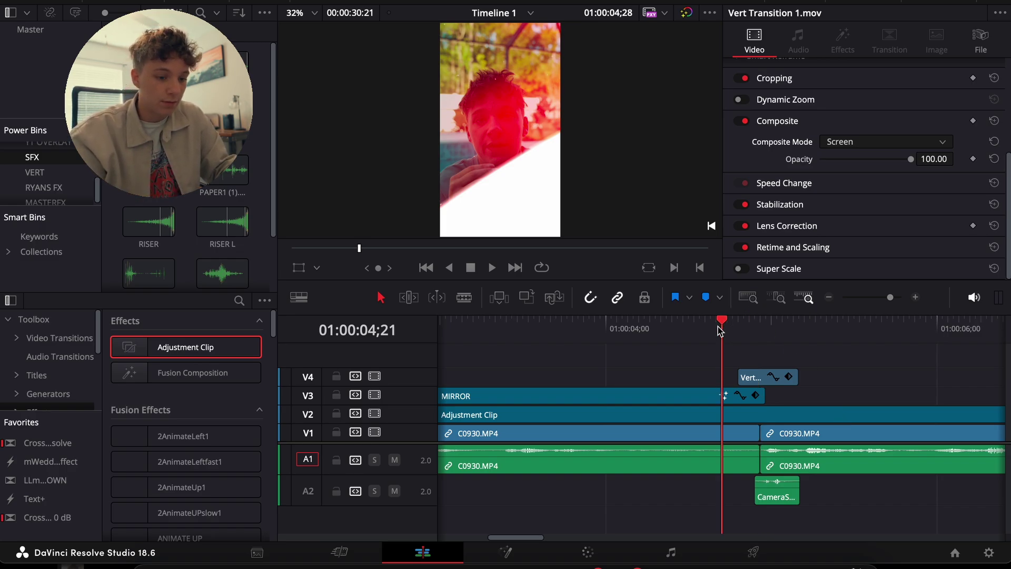
pyautogui.press('space')
pyautogui.click(705, 324)
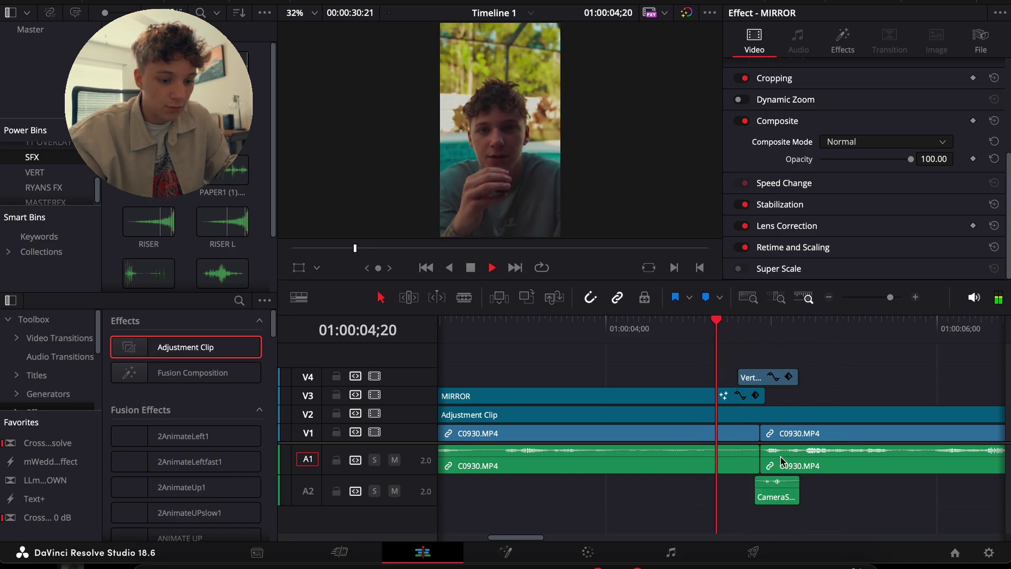
pyautogui.press('space')
pyautogui.press('space')
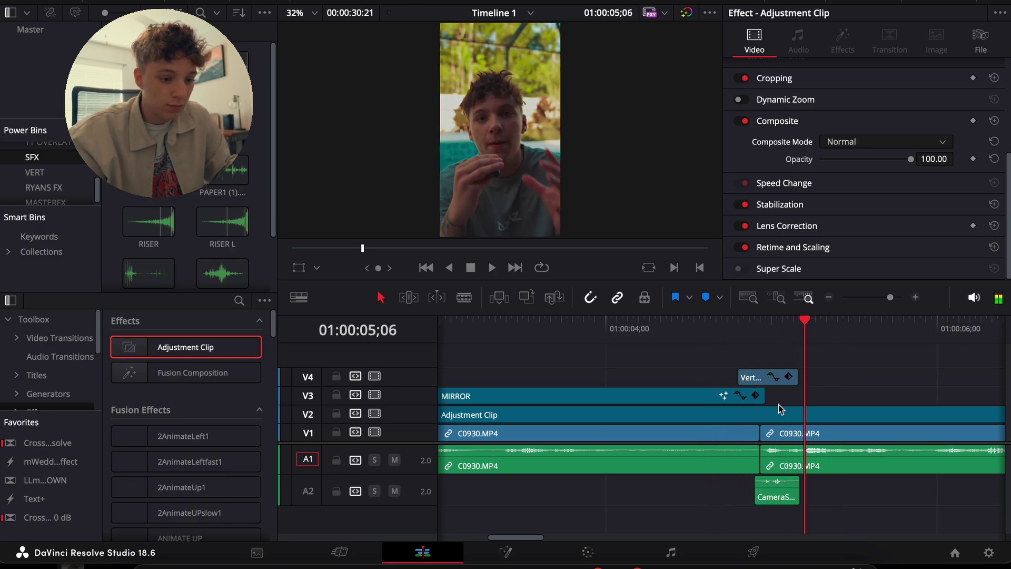
pyautogui.click(779, 484)
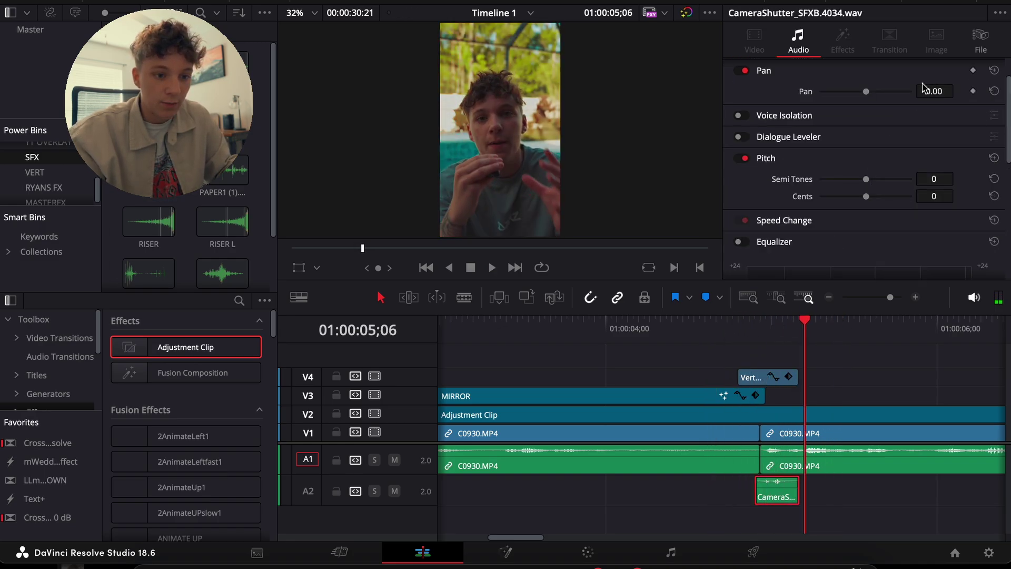
pyautogui.scroll(1, 923, 87)
pyautogui.moveTo(931, 88); pyautogui.dragTo(935, 88)
# - Add PAPER1 (1).wav on A3 and the SNAP sound on A4 at the cut
pyautogui.scroll(-2, 238, 195)
pyautogui.moveTo(222, 158); pyautogui.dragTo(763, 529)
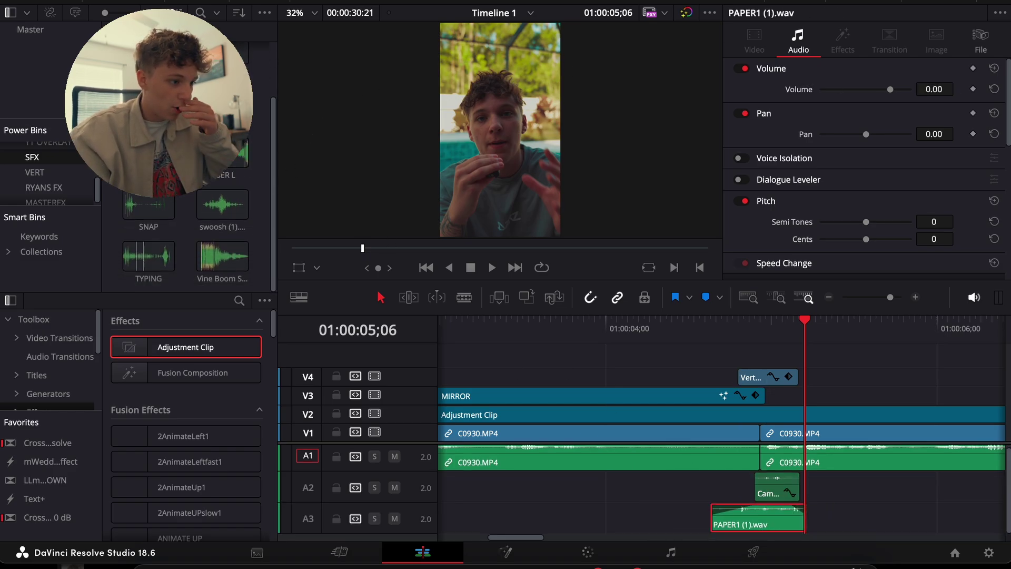
pyautogui.scroll(2, 186, 221)
pyautogui.scroll(-2, 185, 221)
pyautogui.moveTo(150, 208); pyautogui.dragTo(758, 532)
# - Cut off SNAP's tail at the playhead and lower its volume to -8.80
pyautogui.press('space')
pyautogui.press('space')
pyautogui.hotkey('ctrl', 'b')
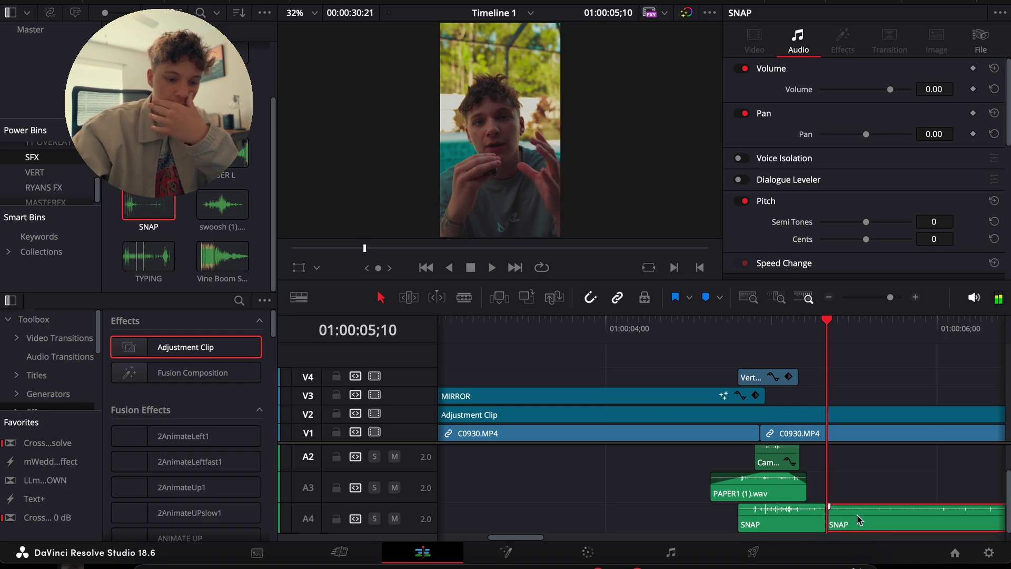
pyautogui.press('BackSpace')
pyautogui.click(784, 521)
pyautogui.moveTo(935, 89); pyautogui.dragTo(940, 92)
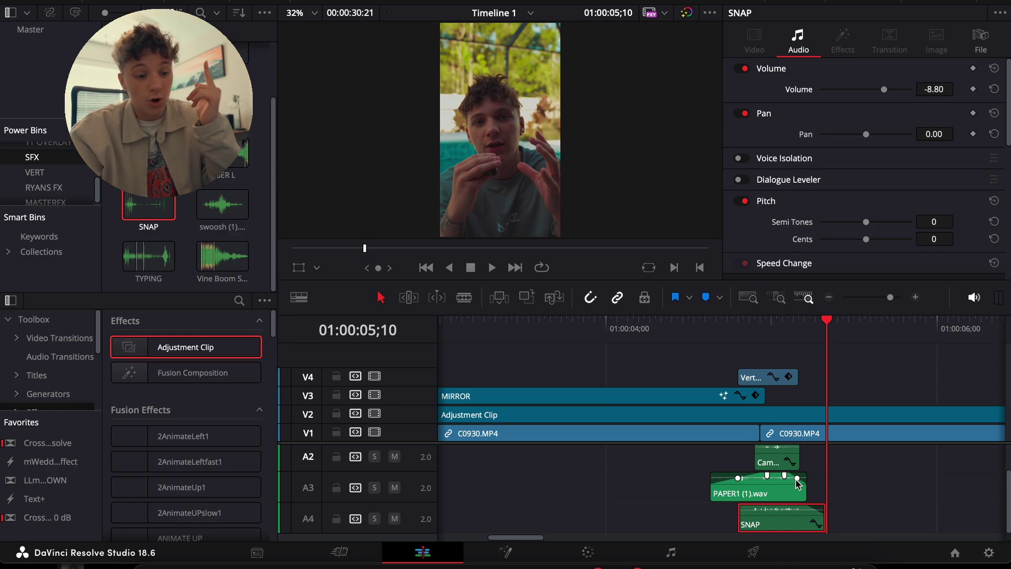
# - Zoom the timeline out one step and replay the transition with its sounds
pyautogui.click(694, 331)
pyautogui.click(829, 297)
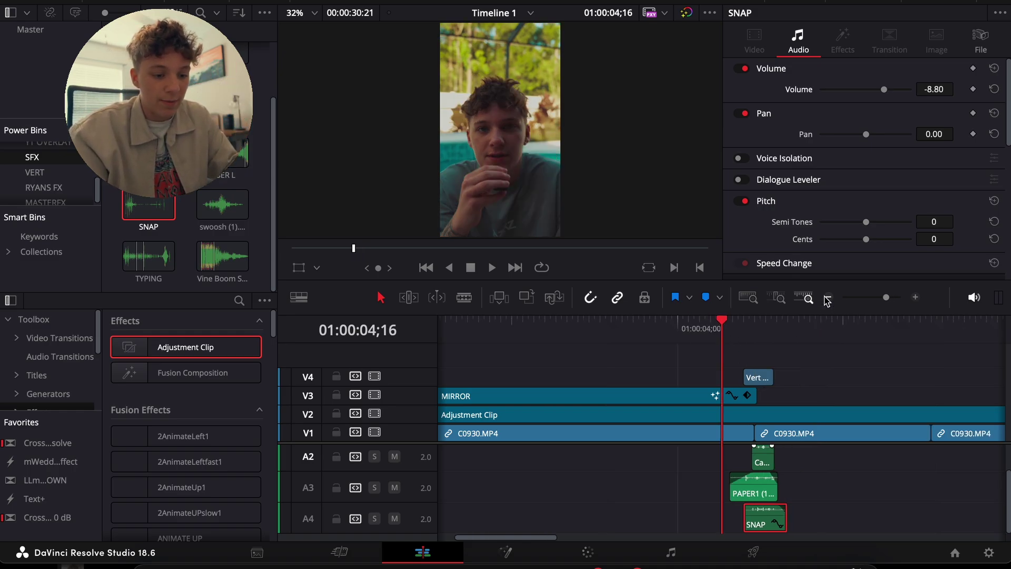
pyautogui.click(817, 384)
pyautogui.press('space')
pyautogui.click(730, 324)
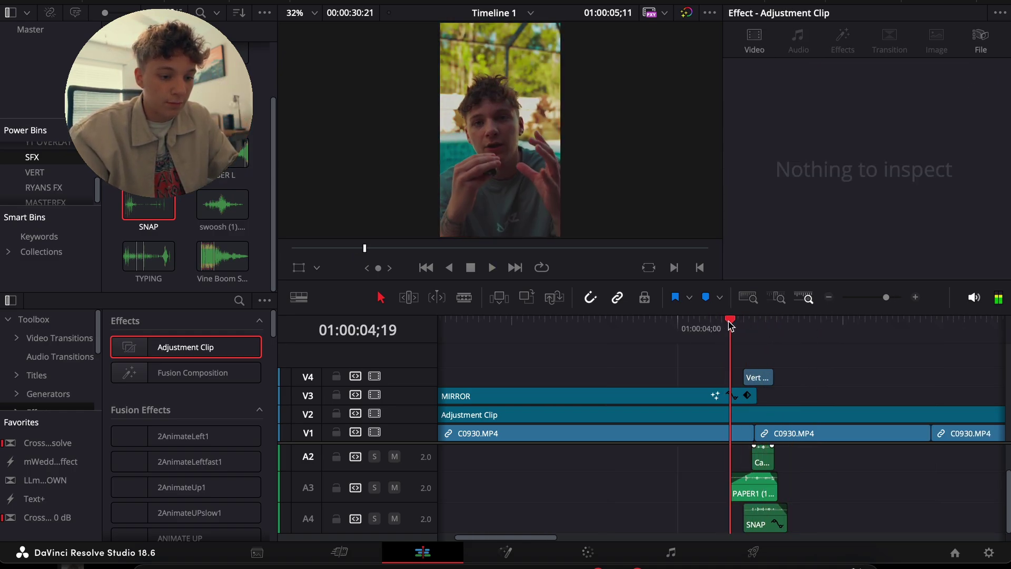
# - Set all three sound effects to -5.80 volume and replay the finished transition
pyautogui.moveTo(818, 537); pyautogui.dragTo(741, 448)
pyautogui.moveTo(937, 90); pyautogui.dragTo(919, 89)
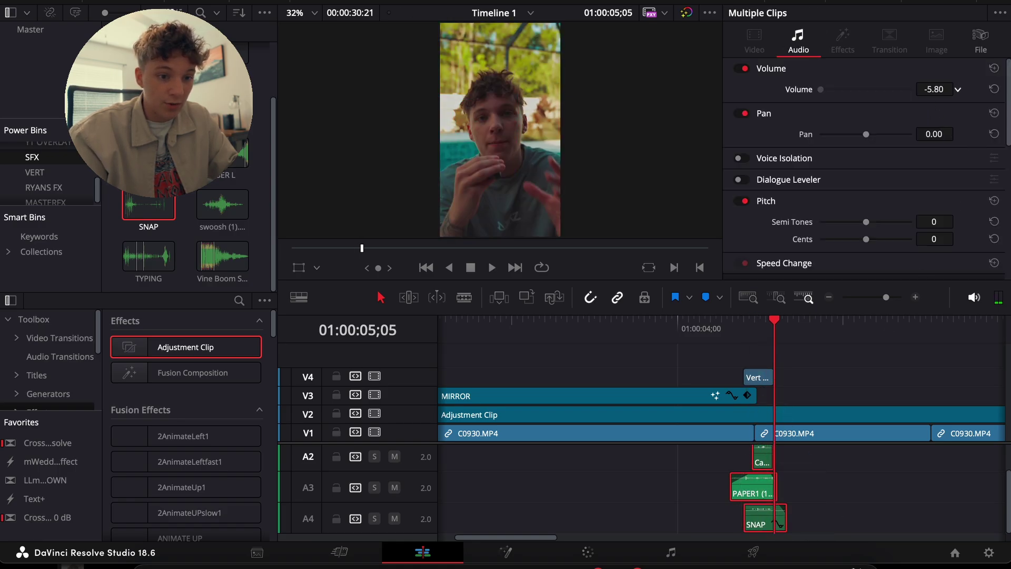
pyautogui.click(809, 375)
pyautogui.click(717, 330)
pyautogui.press('space')
pyautogui.click(830, 297)
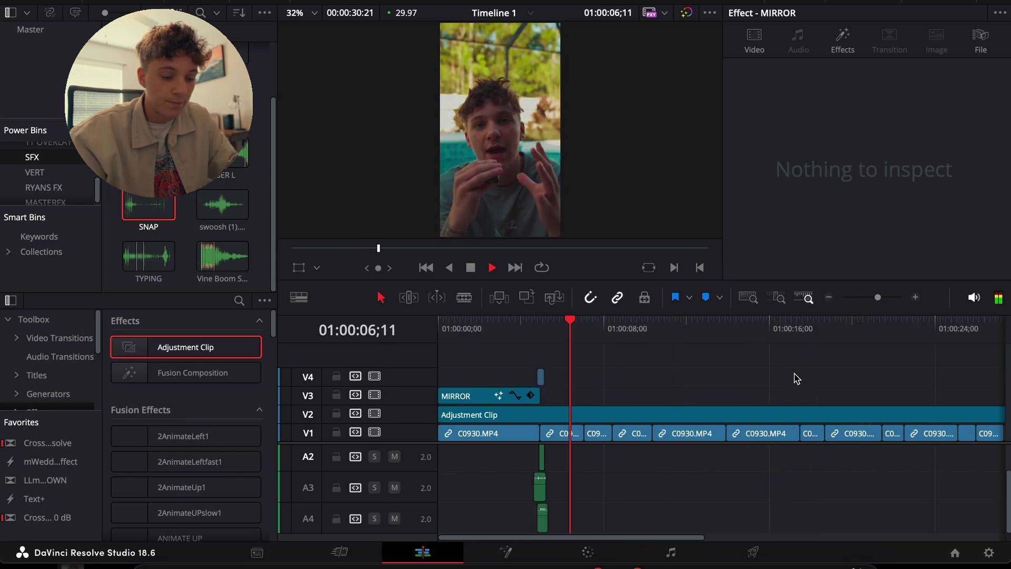
# - Park the playhead just before 8 seconds and select the C0930 clip there
pyautogui.scroll(2, 668, 483)
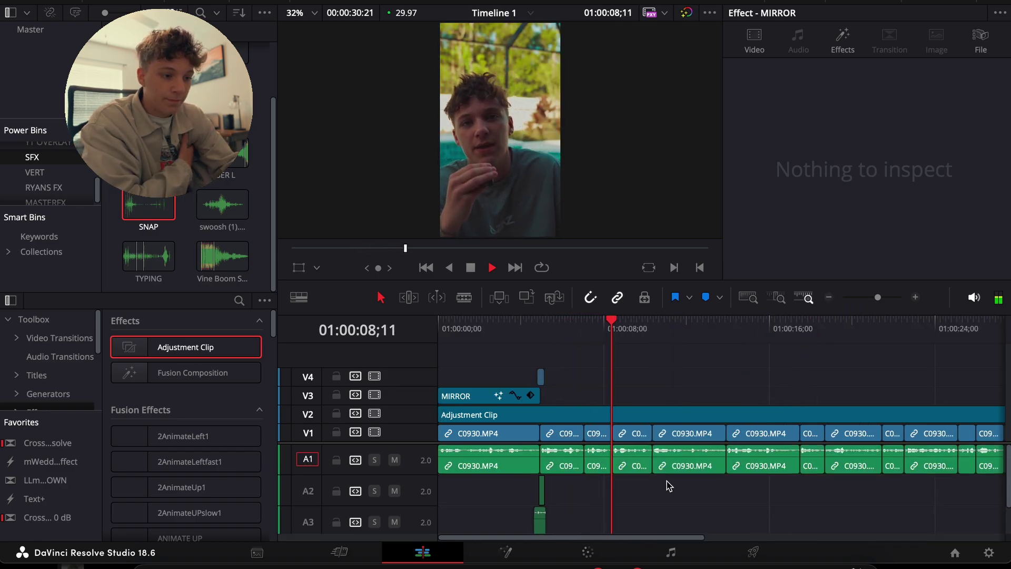
pyautogui.click(603, 334)
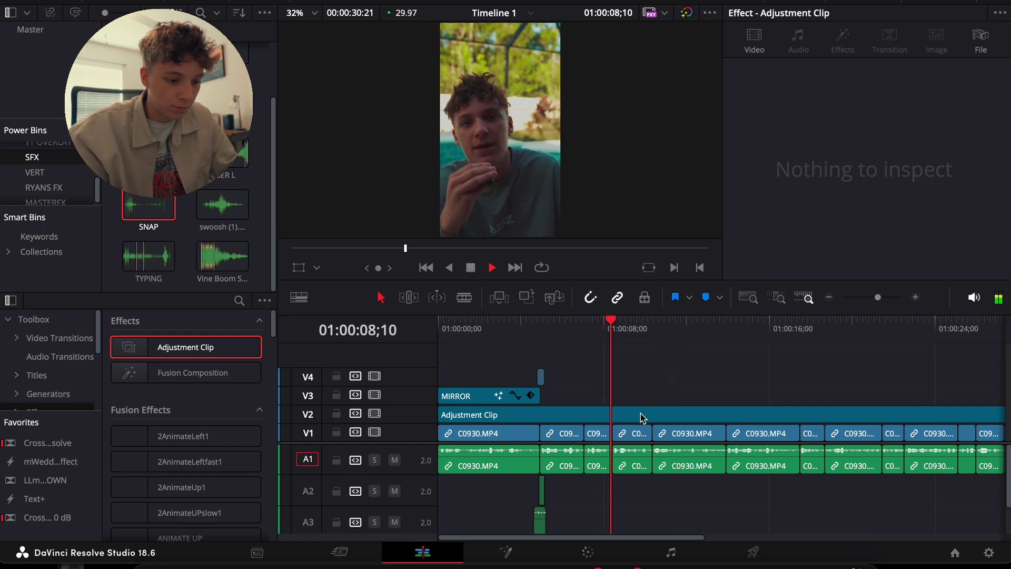
pyautogui.press('space')
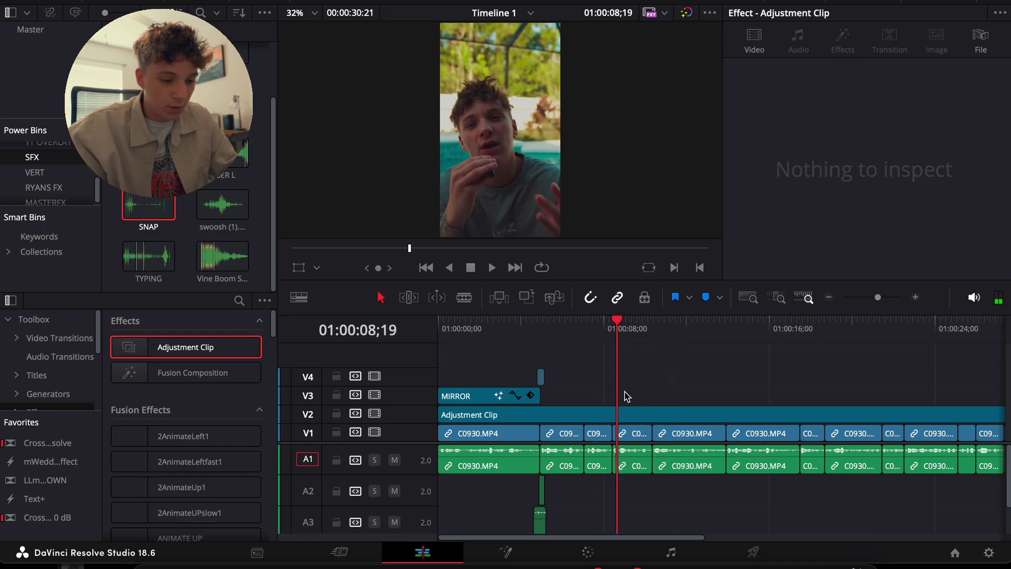
pyautogui.click(630, 416)
pyautogui.click(632, 440)
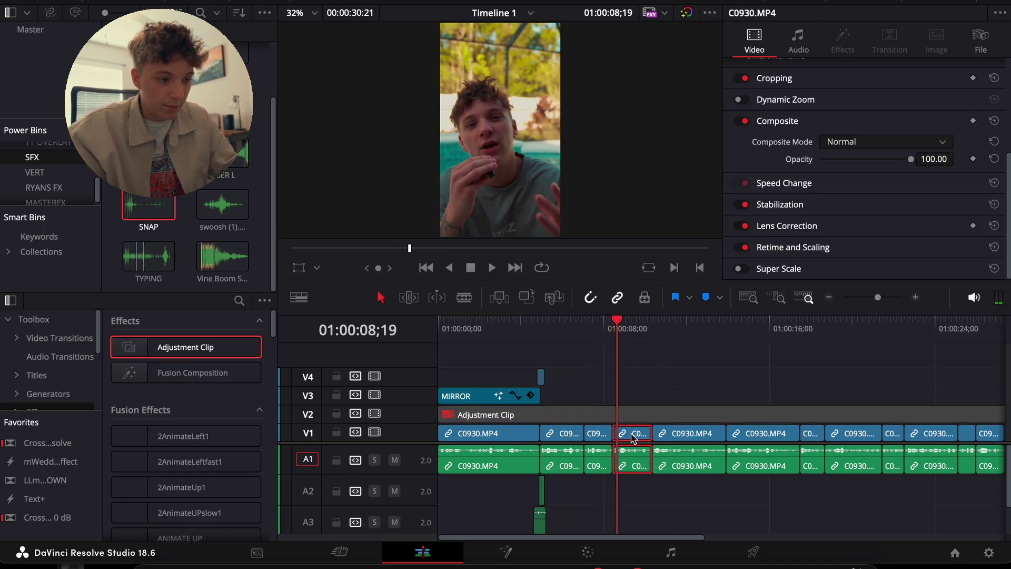
pyautogui.press('space')
pyautogui.press('space')
# - Copy the short C0930.MP4 clip up onto V3 and go to the Color page
pyautogui.rightClick(635, 437)
pyautogui.click(671, 518)
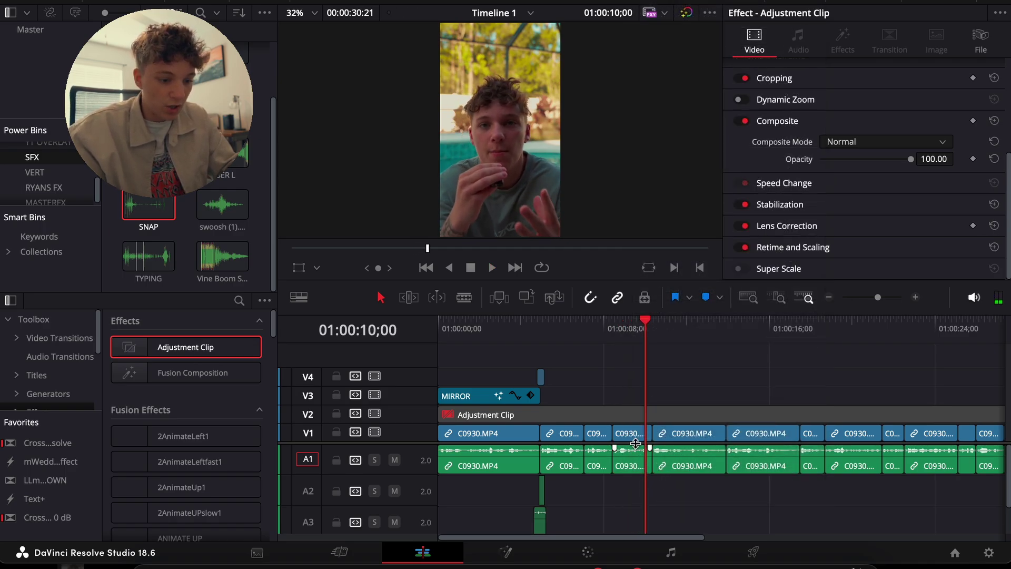
pyautogui.moveTo(632, 435); pyautogui.dragTo(627, 337)
pyautogui.click(588, 552)
# - Add corrector node 11 connected after the Glow node
pyautogui.rightClick(845, 223)
pyautogui.moveTo(877, 242)
pyautogui.click(777, 238)
pyautogui.moveTo(863, 221); pyautogui.dragTo(952, 178)
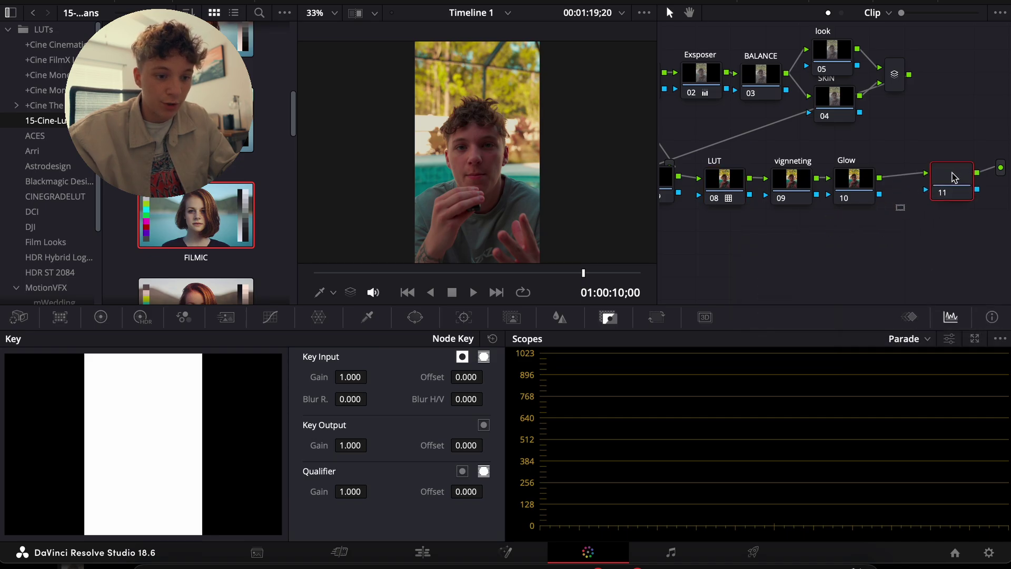
# - Draw a Magic Mask of the speaker on node 11, with an exclusion stroke around the head
pyautogui.click(511, 318)
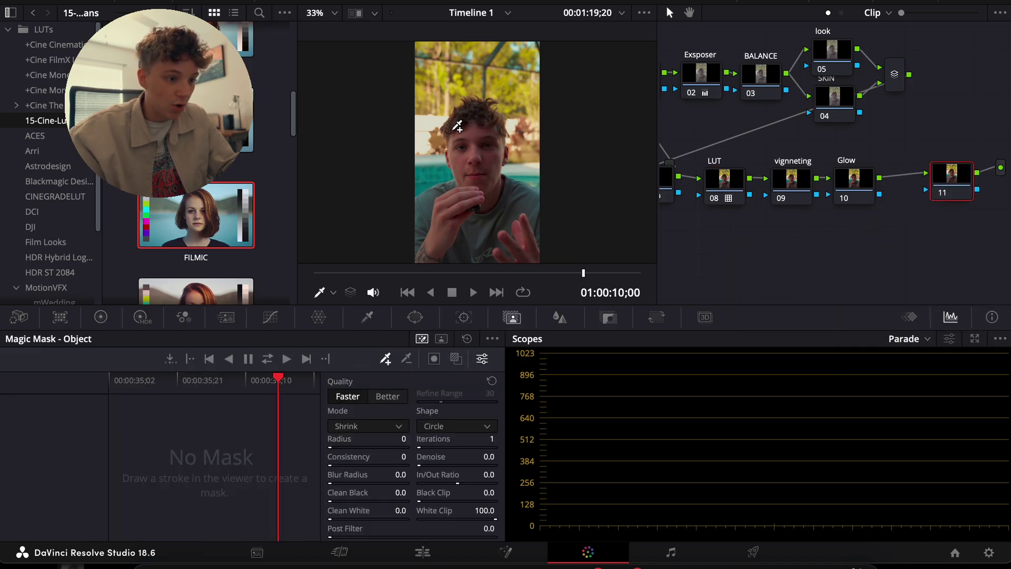
pyautogui.moveTo(449, 129)
pyautogui.mouseDown()
pyautogui.moveTo(481, 107)
pyautogui.moveTo(484, 172)
pyautogui.moveTo(466, 199)
pyautogui.moveTo(425, 215)
pyautogui.moveTo(424, 245)
pyautogui.moveTo(526, 249)
pyautogui.moveTo(525, 207)
pyautogui.moveTo(502, 183)
pyautogui.moveTo(449, 190)
pyautogui.moveTo(416, 226)
pyautogui.mouseUp()
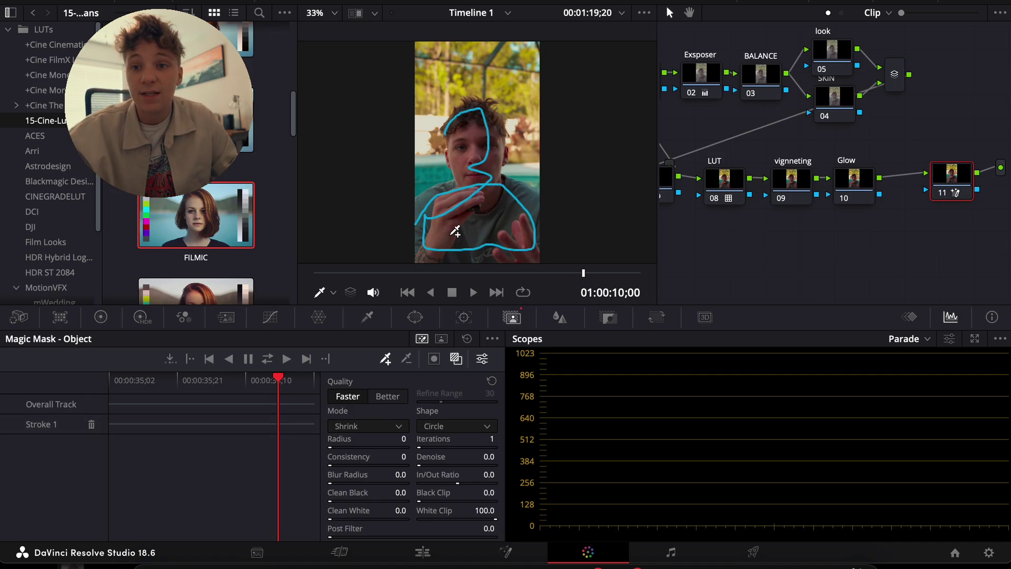
pyautogui.hotkey('shift', 'h')
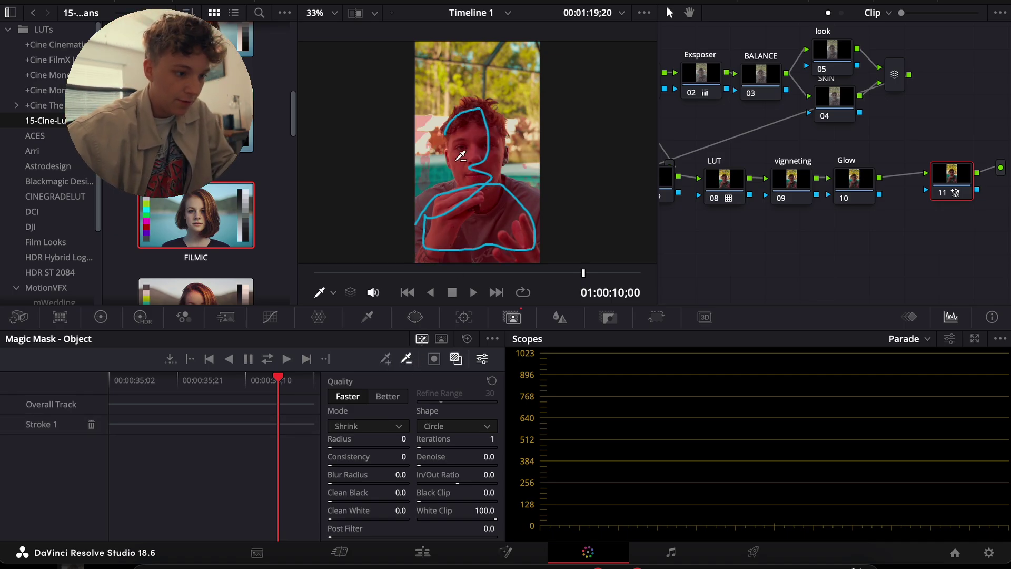
pyautogui.moveTo(463, 93); pyautogui.dragTo(434, 163)
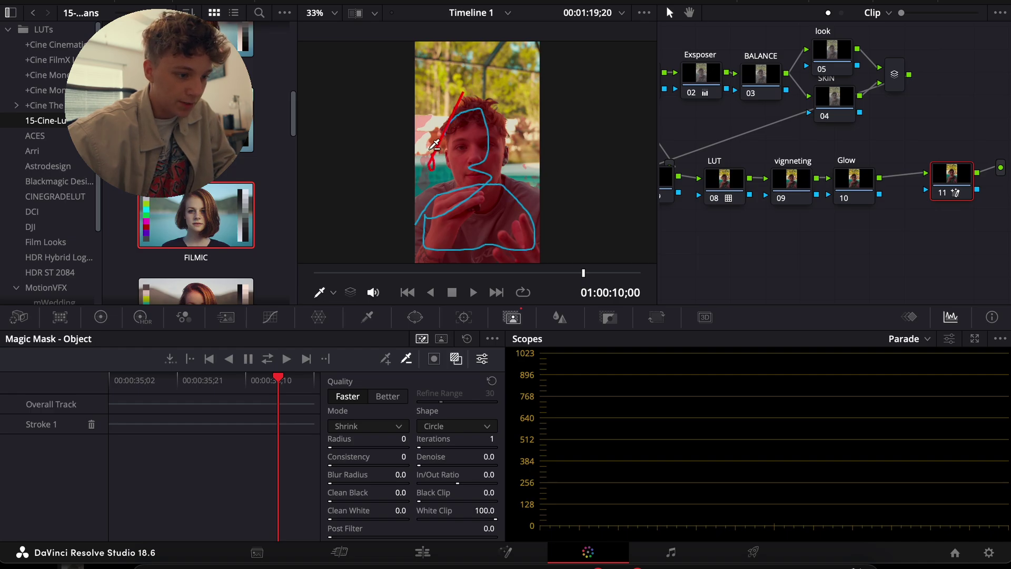
pyautogui.hotkey('ctrl', 'z')
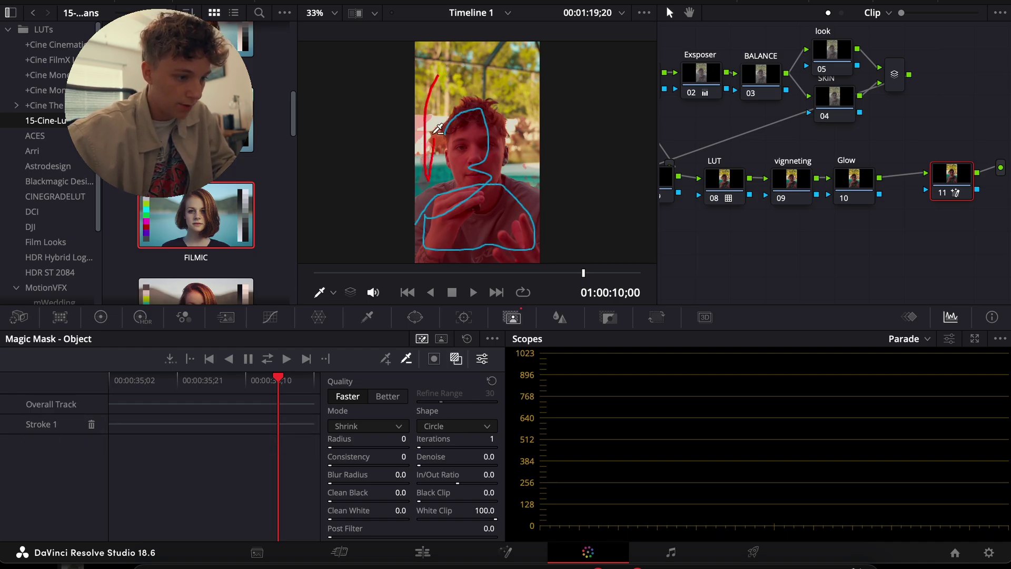
pyautogui.moveTo(535, 167); pyautogui.dragTo(536, 172)
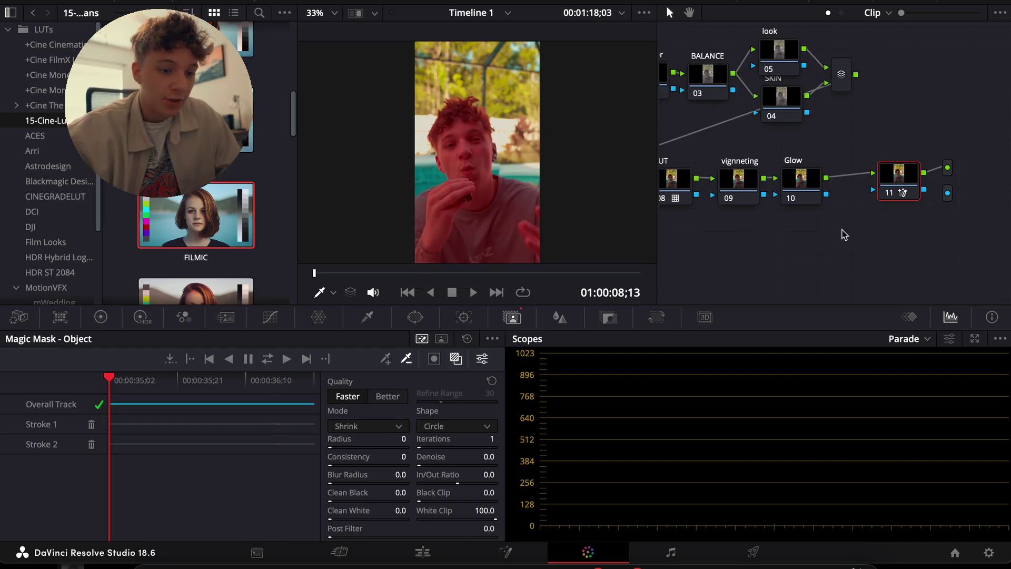
pyautogui.rightClick(844, 234)
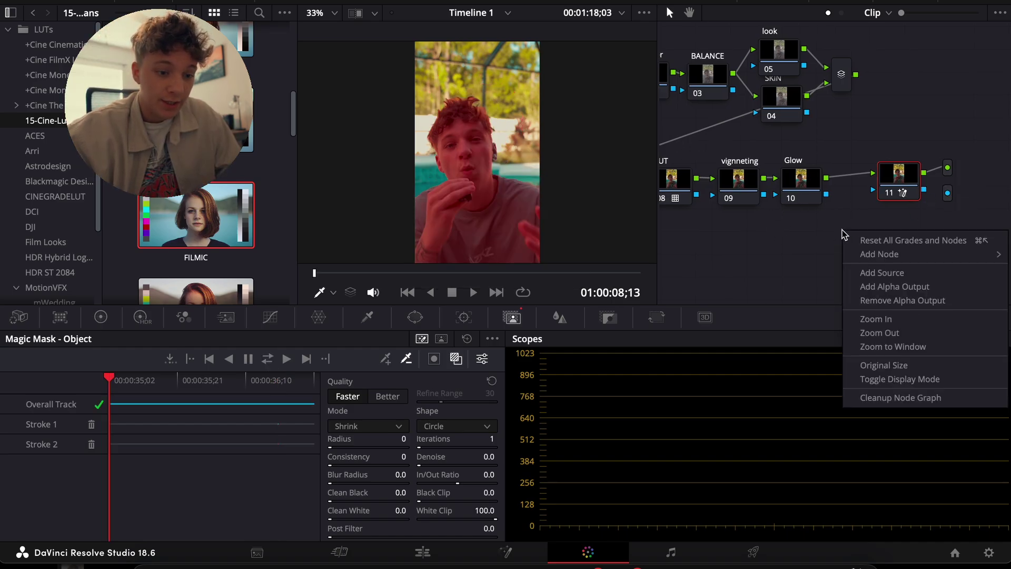
pyautogui.click(918, 204)
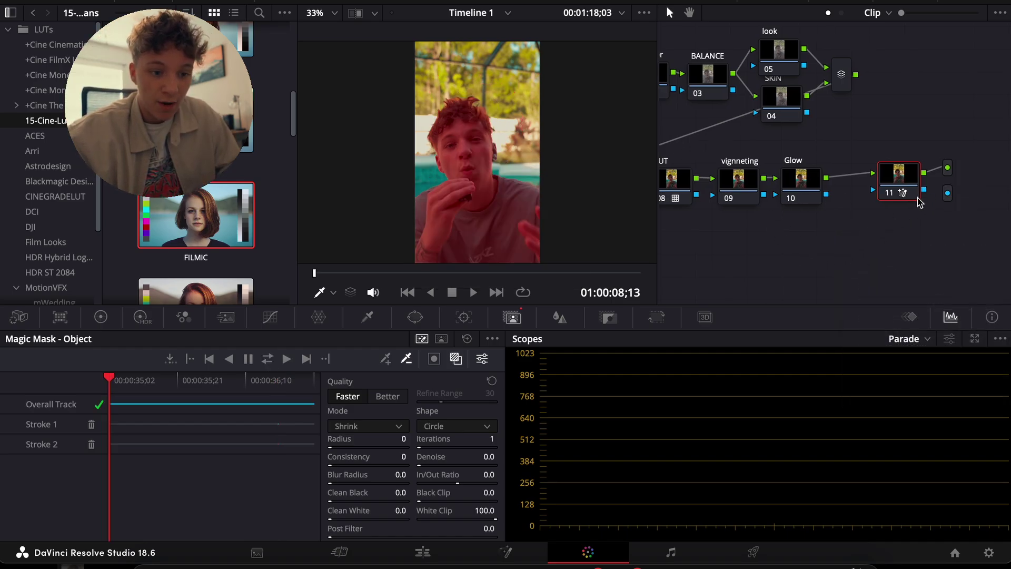
# - Duplicate the MIRROR clip onto V5 aligned with the playhead near 8 seconds
pyautogui.click(422, 551)
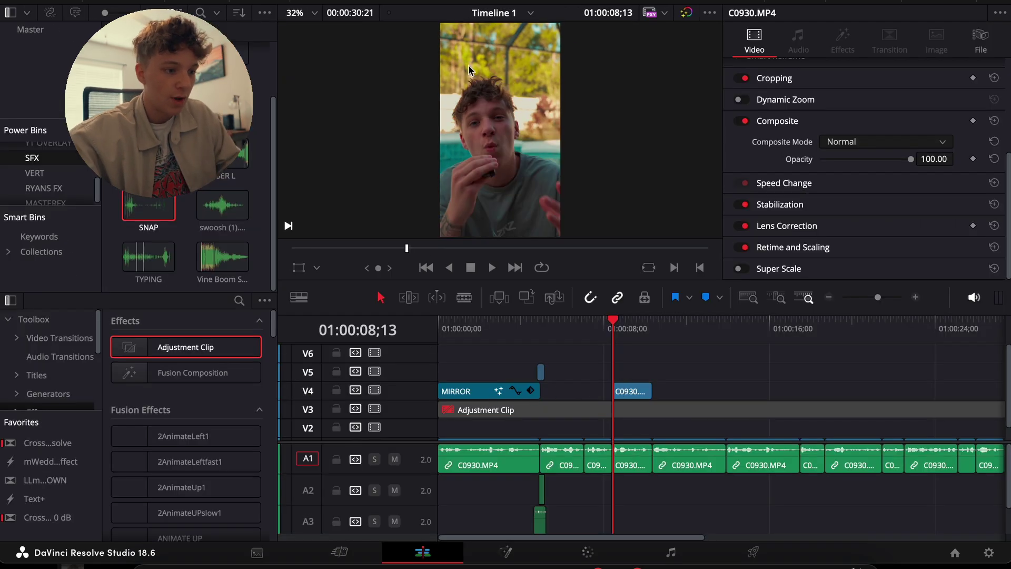
pyautogui.moveTo(462, 394); pyautogui.dragTo(636, 375)
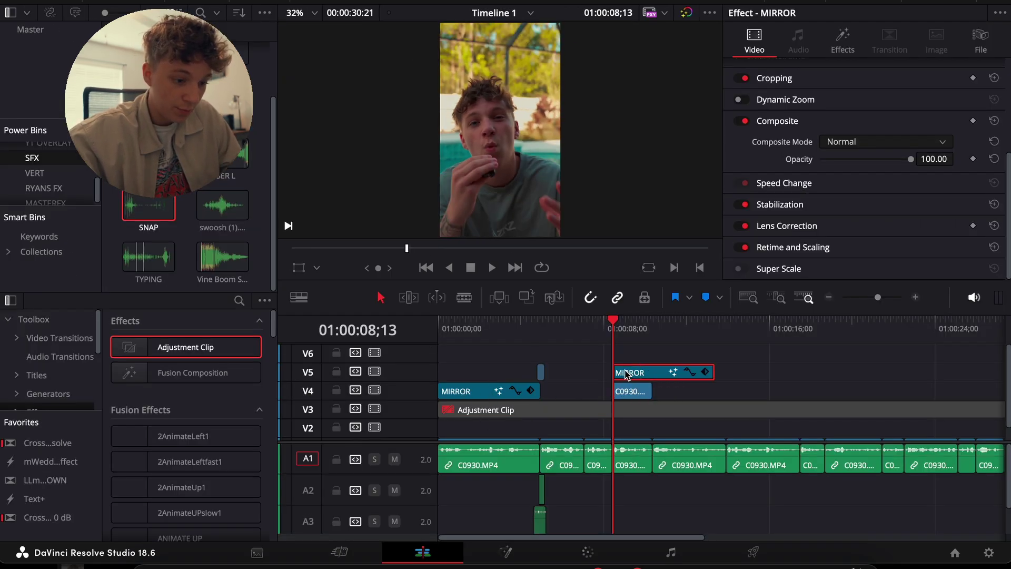
pyautogui.click(917, 298)
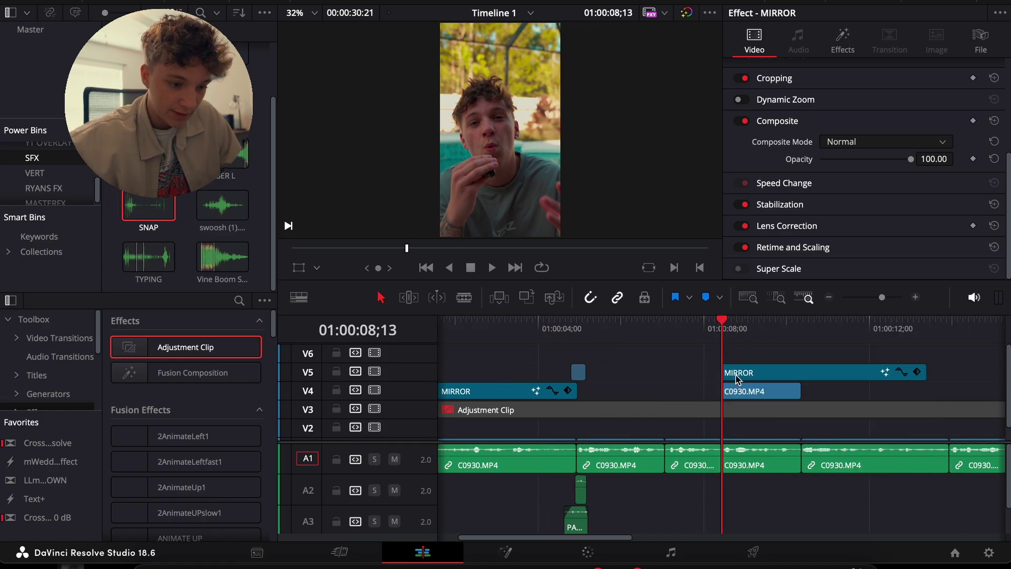
pyautogui.press('Left')
pyautogui.press('Left')
pyautogui.press('Left')
pyautogui.press('Left')
pyautogui.press('Left')
pyautogui.press('Left')
pyautogui.press('Left')
pyautogui.press('Left')
pyautogui.press('Left')
pyautogui.moveTo(738, 379); pyautogui.dragTo(726, 379)
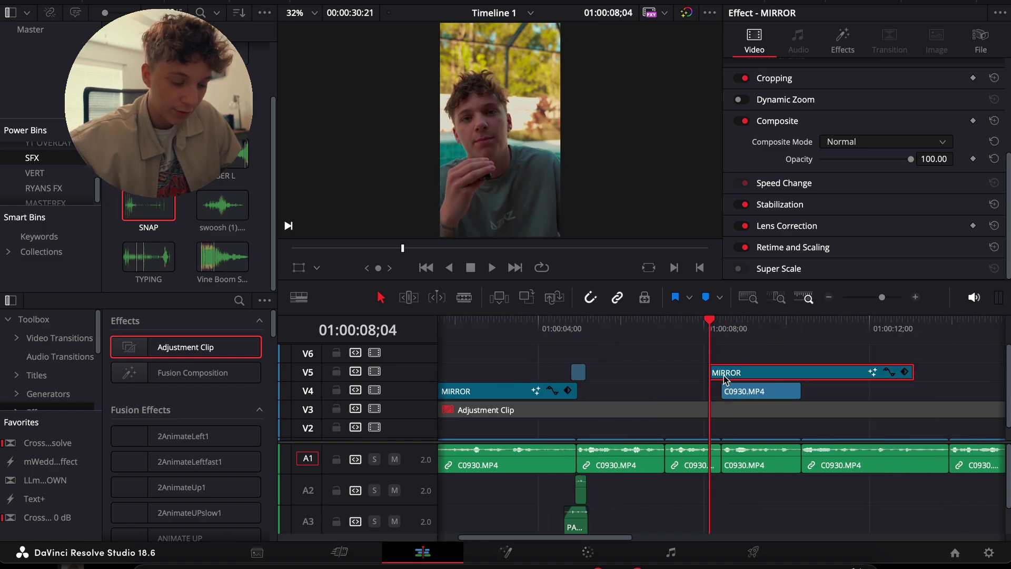
pyautogui.press('space')
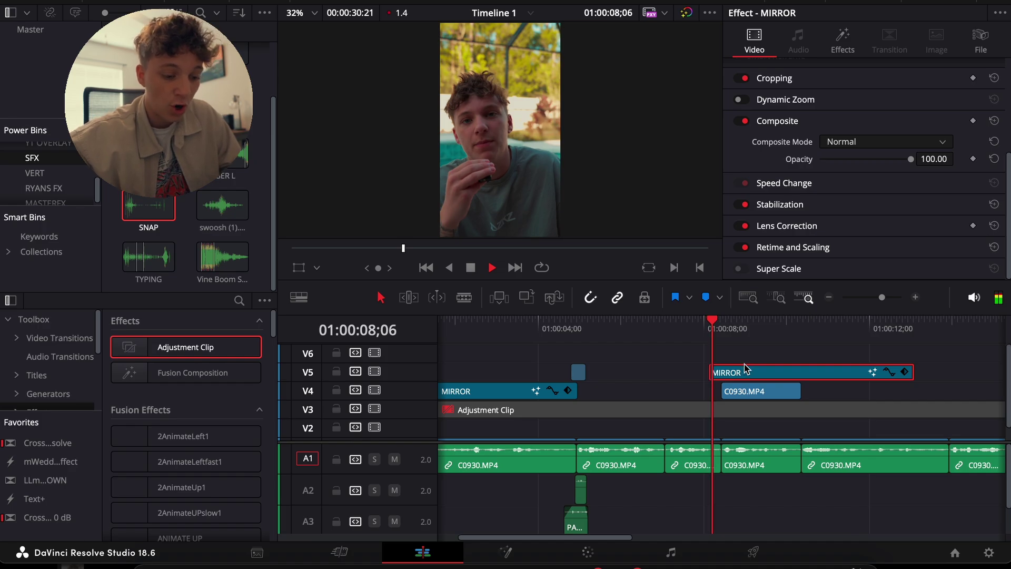
pyautogui.press('space')
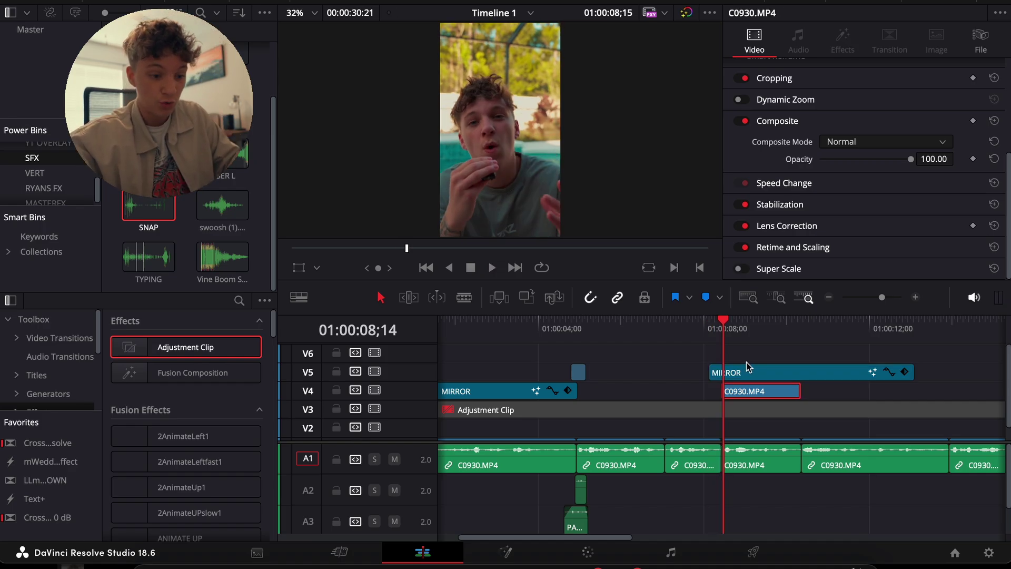
pyautogui.click(749, 379)
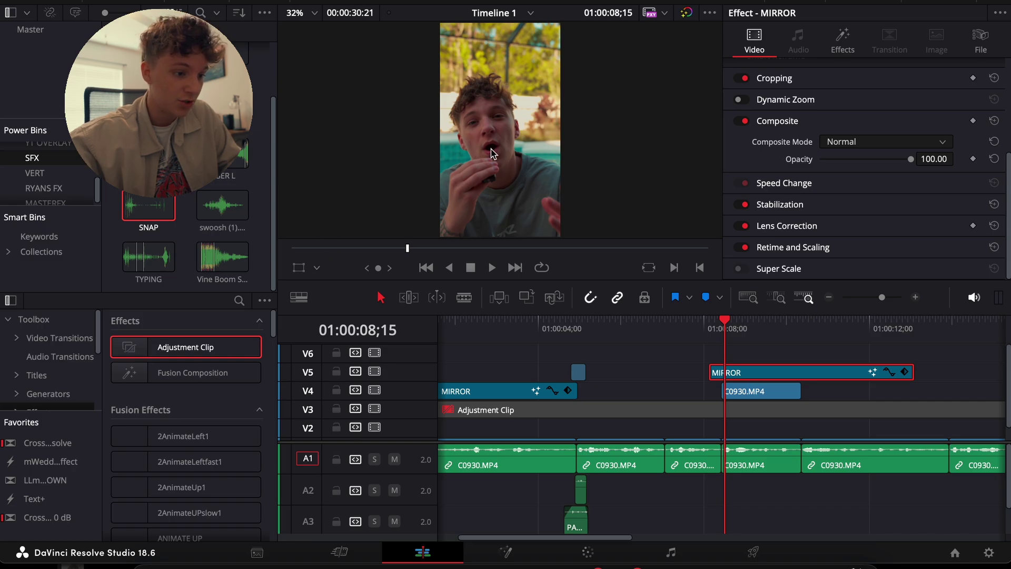
# - Move the zoom pivot above the speaker's head and set Zoom Scale to 1.736
pyautogui.click(317, 269)
pyautogui.click(335, 363)
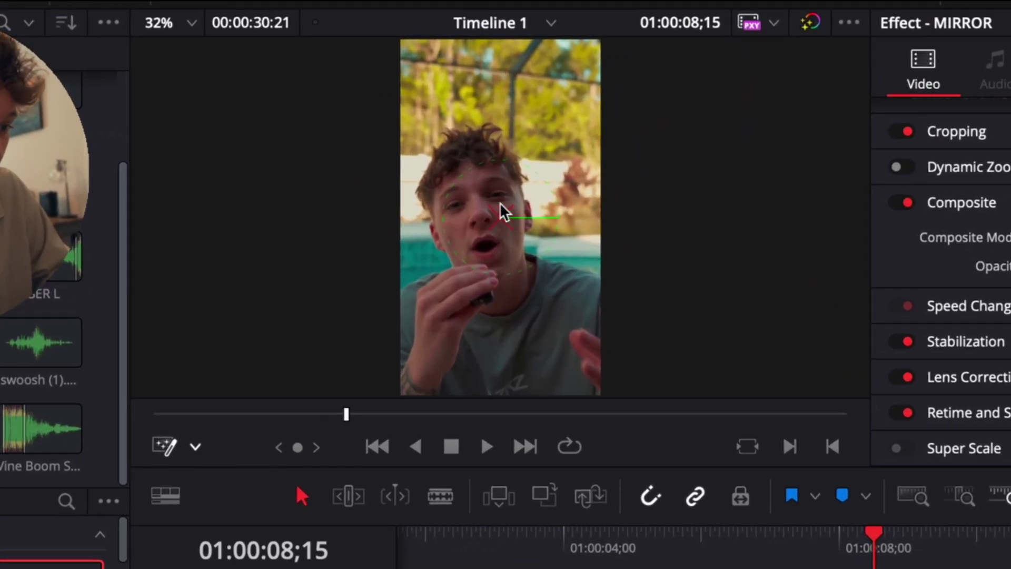
pyautogui.moveTo(501, 210); pyautogui.dragTo(505, 90)
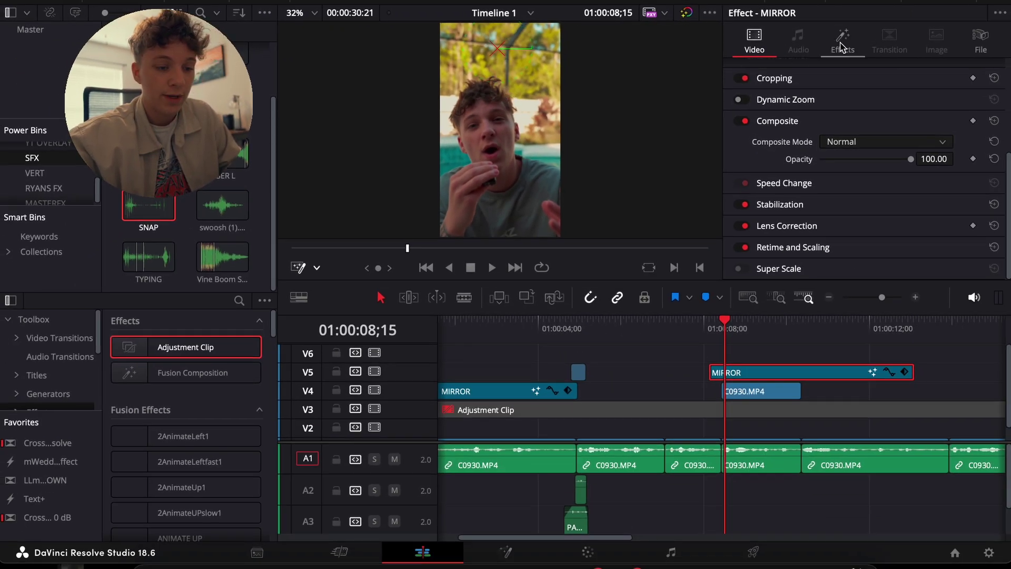
pyautogui.click(841, 47)
pyautogui.scroll(-2, 804, 215)
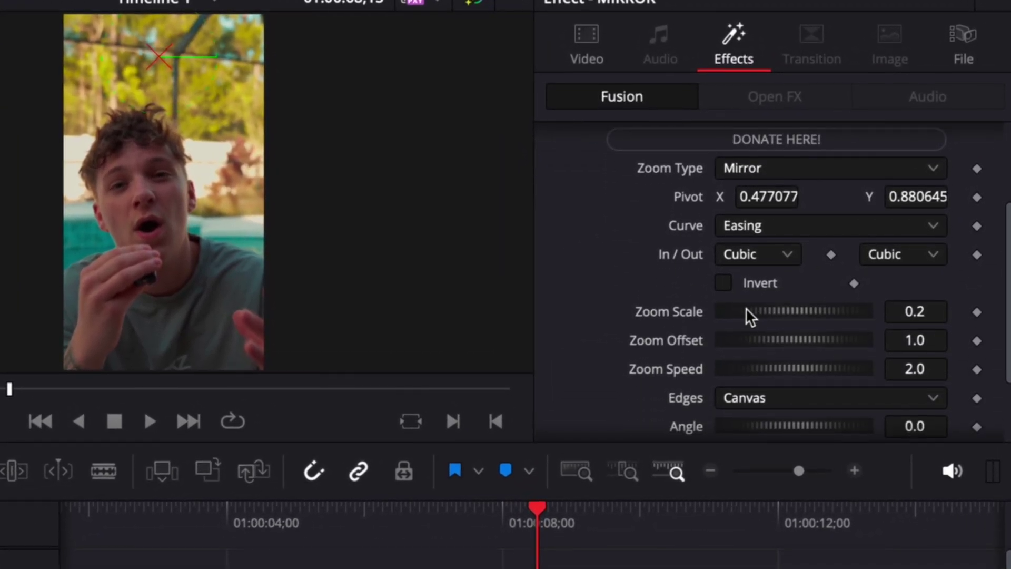
pyautogui.moveTo(747, 311); pyautogui.dragTo(806, 314)
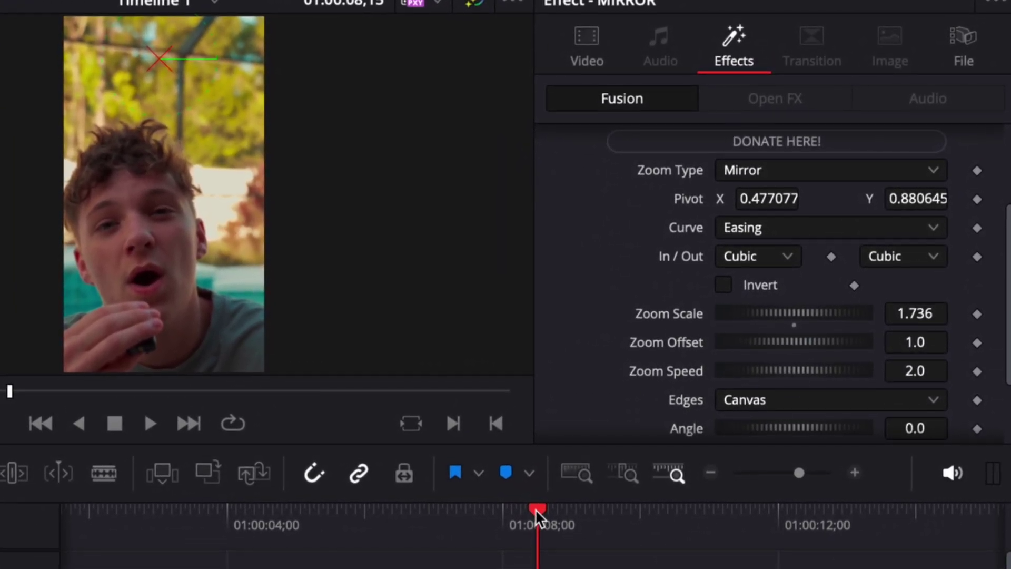
pyautogui.moveTo(544, 511); pyautogui.dragTo(672, 526)
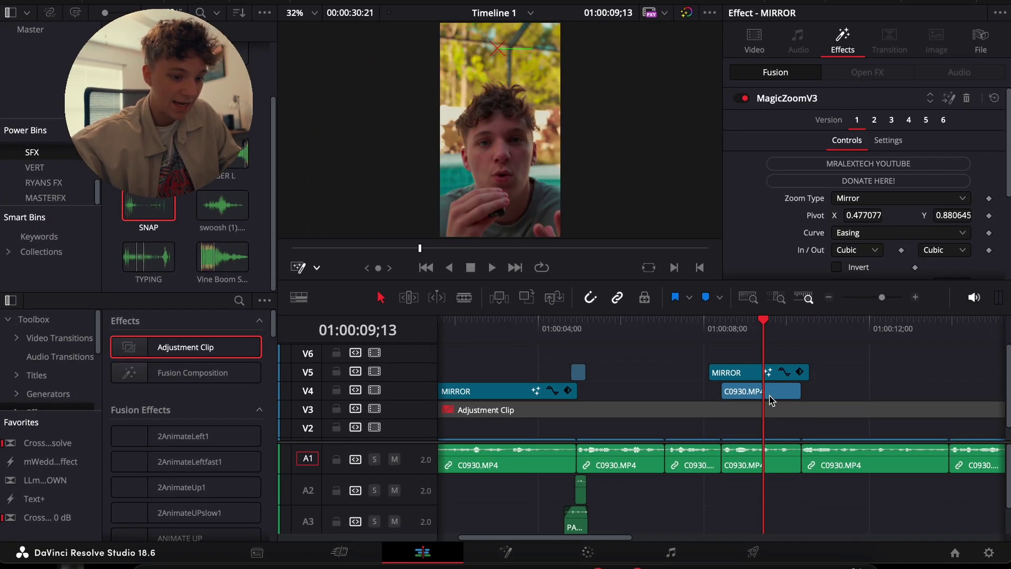
# - Drag the MOVEMENT title from the JEREMY > TEXT power bin onto V2 at 01:00:08;28
pyautogui.scroll(2, 47, 194)
pyautogui.scroll(3, 46, 194)
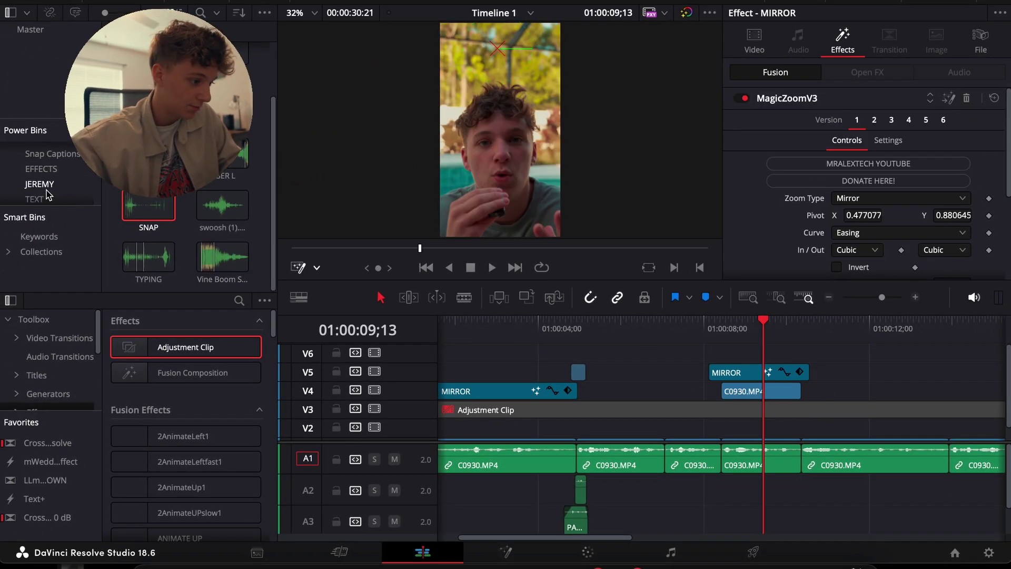
pyautogui.click(40, 157)
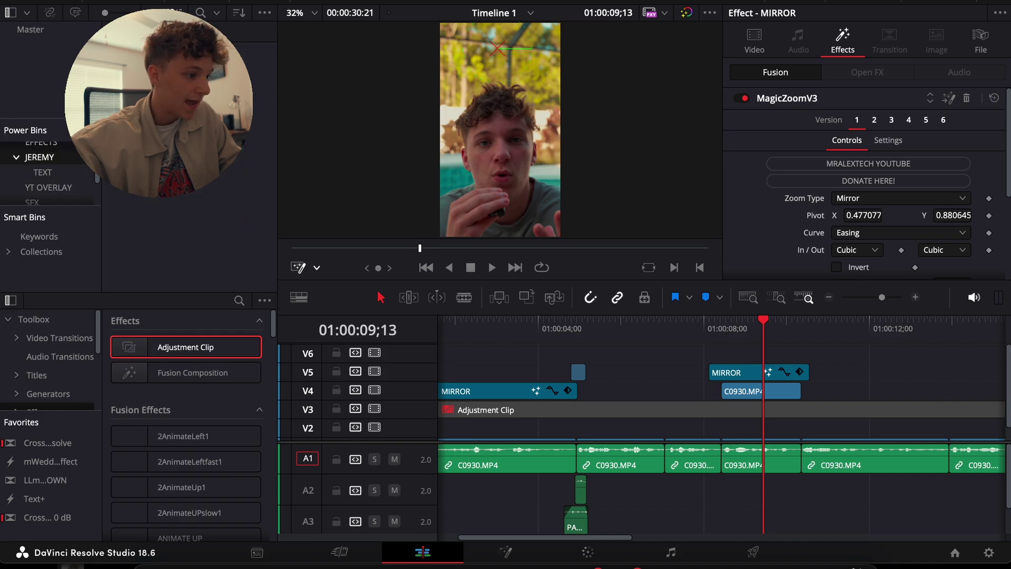
pyautogui.click(42, 172)
pyautogui.moveTo(216, 182); pyautogui.dragTo(761, 433)
pyautogui.click(743, 330)
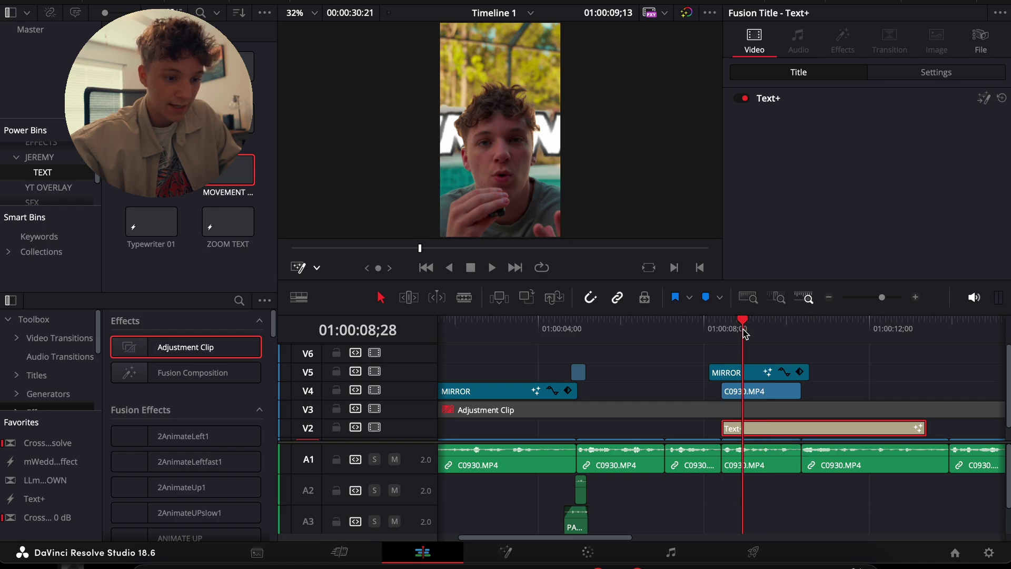
pyautogui.rightClick(753, 428)
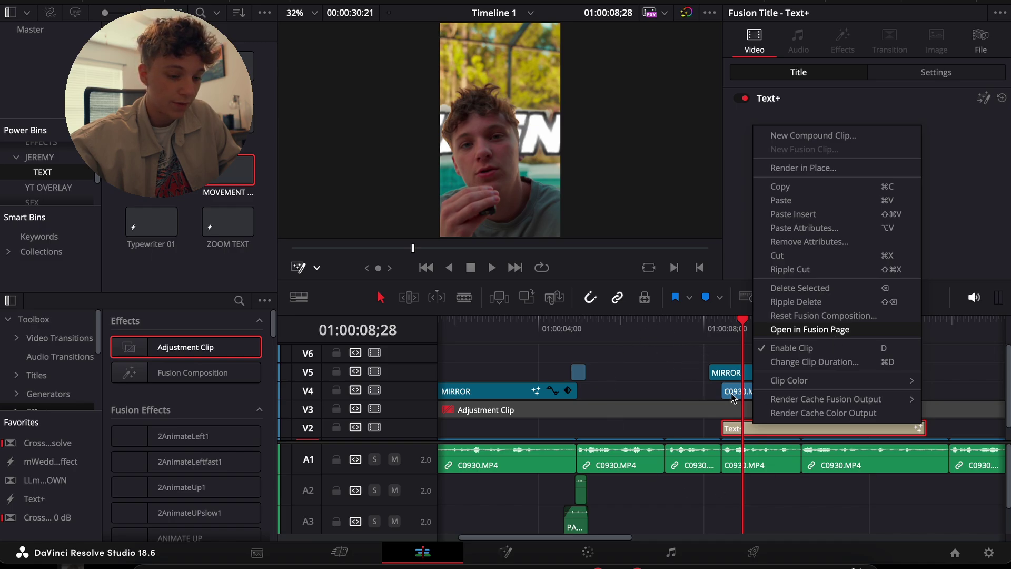
# - Open the title in Fusion, shrink it to size 0.42 and raise it toward the top of frame
pyautogui.click(806, 329)
pyautogui.moveTo(880, 189); pyautogui.dragTo(856, 202)
pyautogui.moveTo(942, 138); pyautogui.dragTo(993, 138)
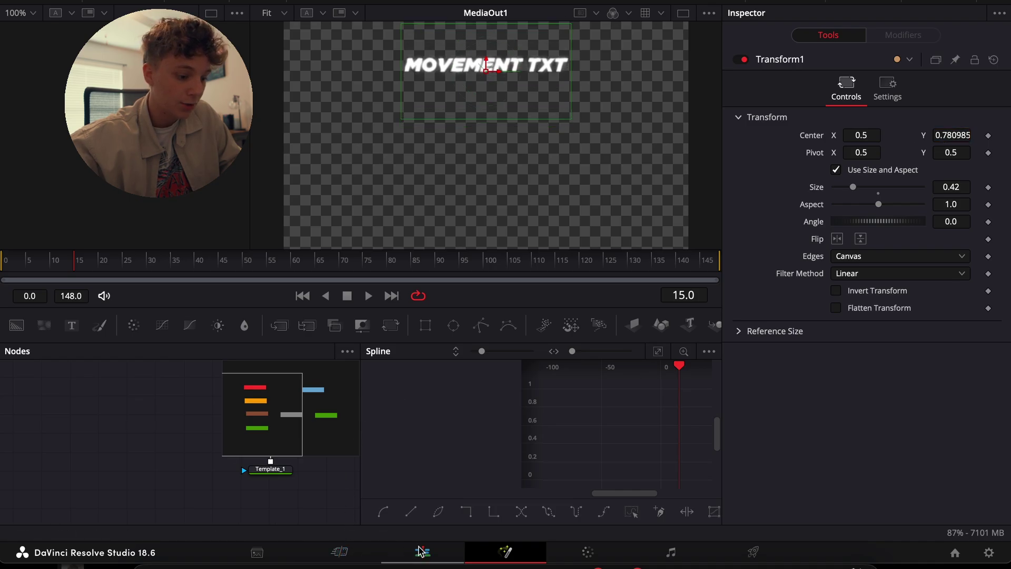
# - Replace the MOVEMENT TXT wording with "GOALS" wrapped in quotation marks
pyautogui.click(255, 553)
pyautogui.click(270, 469)
pyautogui.click(270, 468)
pyautogui.click(820, 256)
pyautogui.hotkey('ctrl', 'a')
pyautogui.write('GOALS')
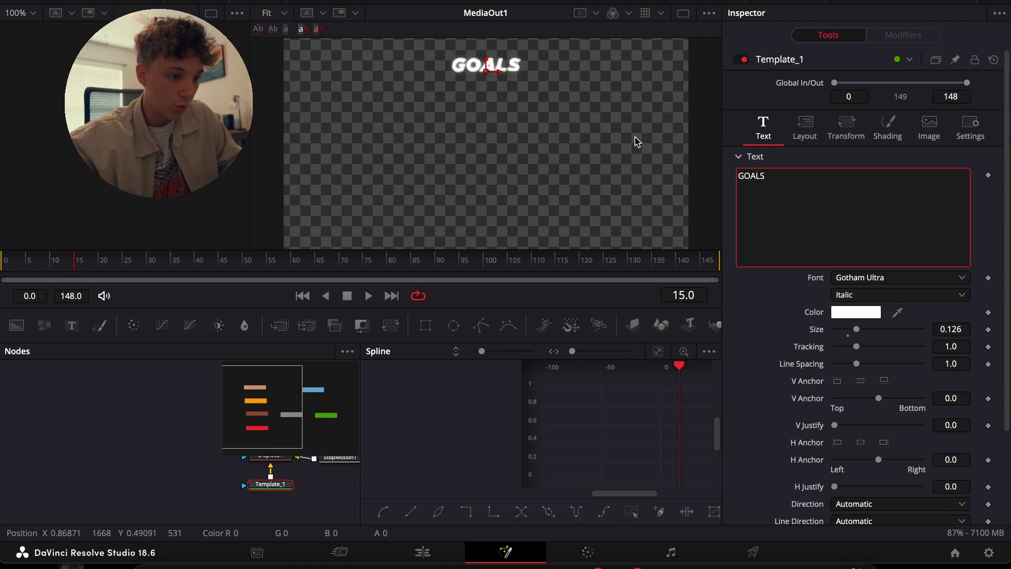
pyautogui.write('"')
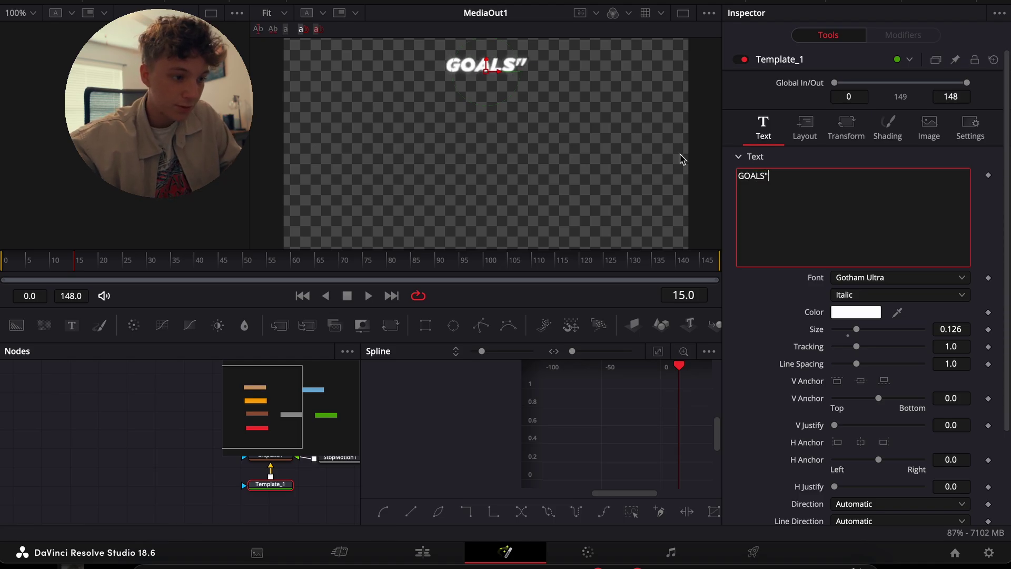
pyautogui.click(738, 175)
pyautogui.write('"')
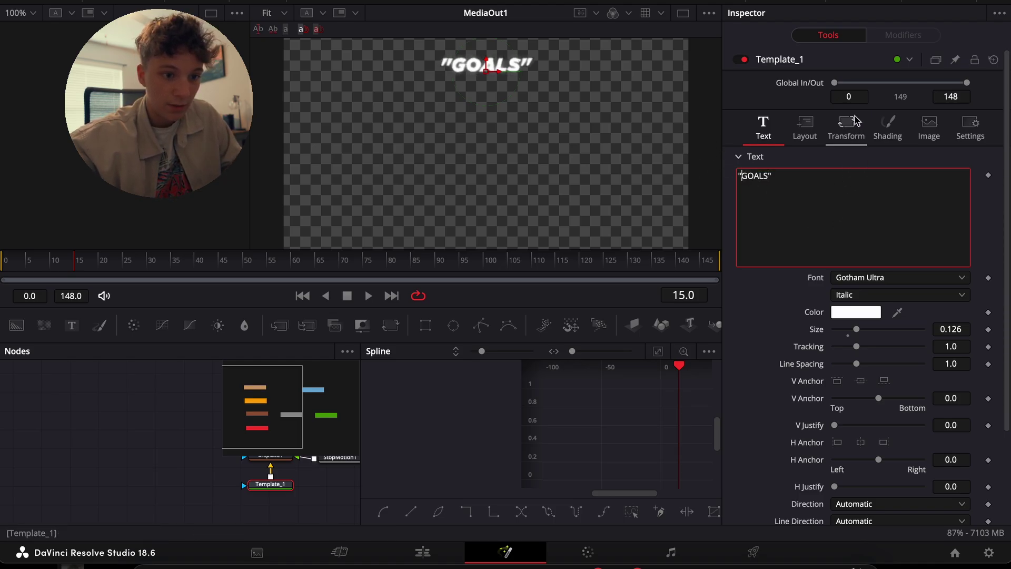
# - Add character-level styling and colour both quotation marks red
pyautogui.rightClick(816, 223)
pyautogui.click(866, 273)
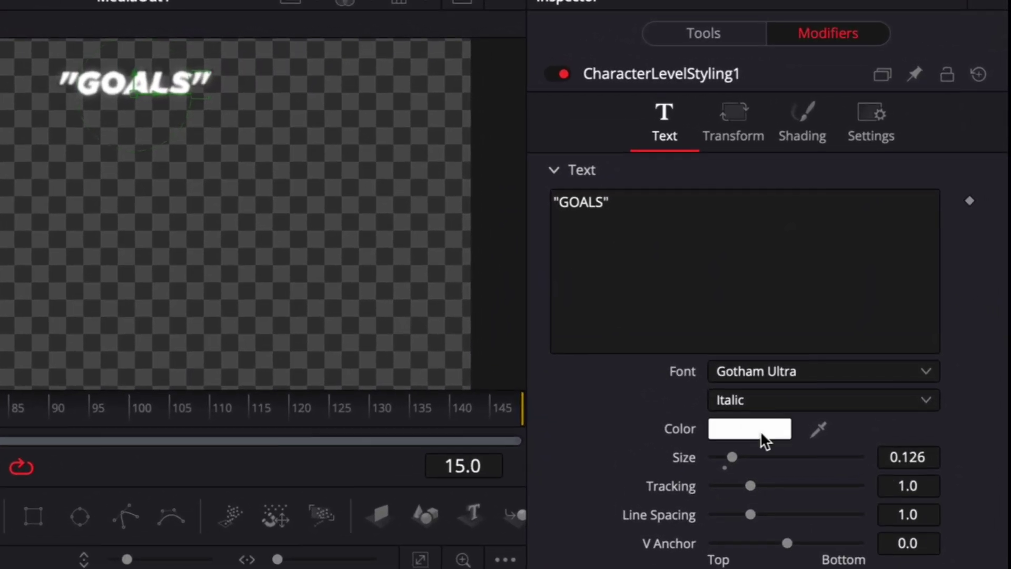
pyautogui.click(757, 429)
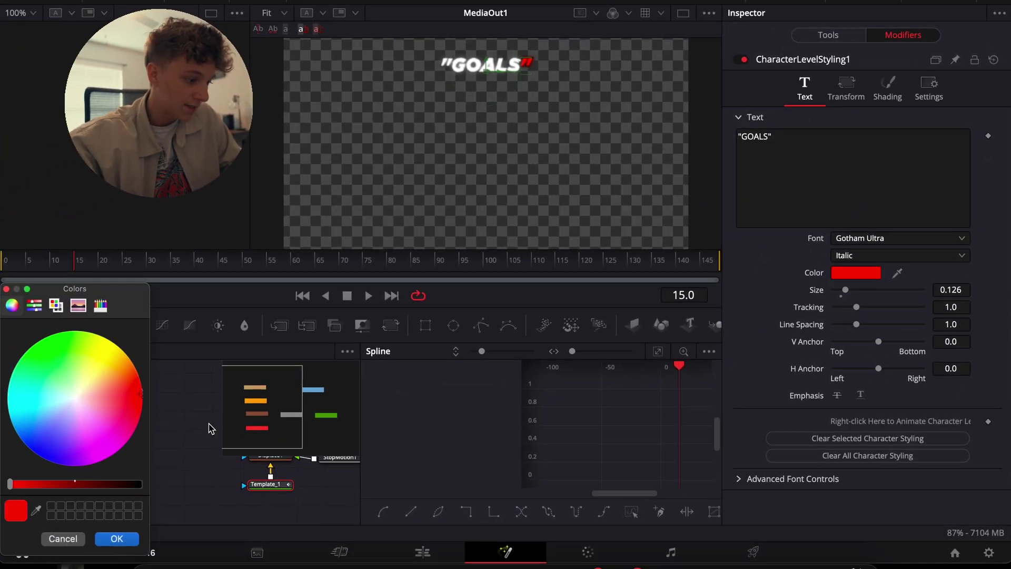
pyautogui.click(117, 539)
pyautogui.click(446, 59)
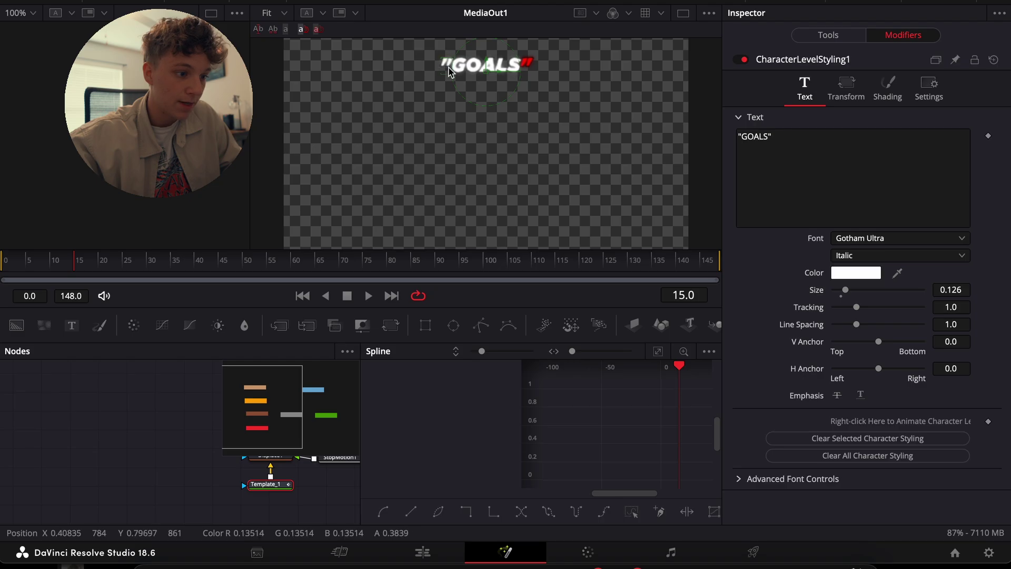
pyautogui.click(856, 272)
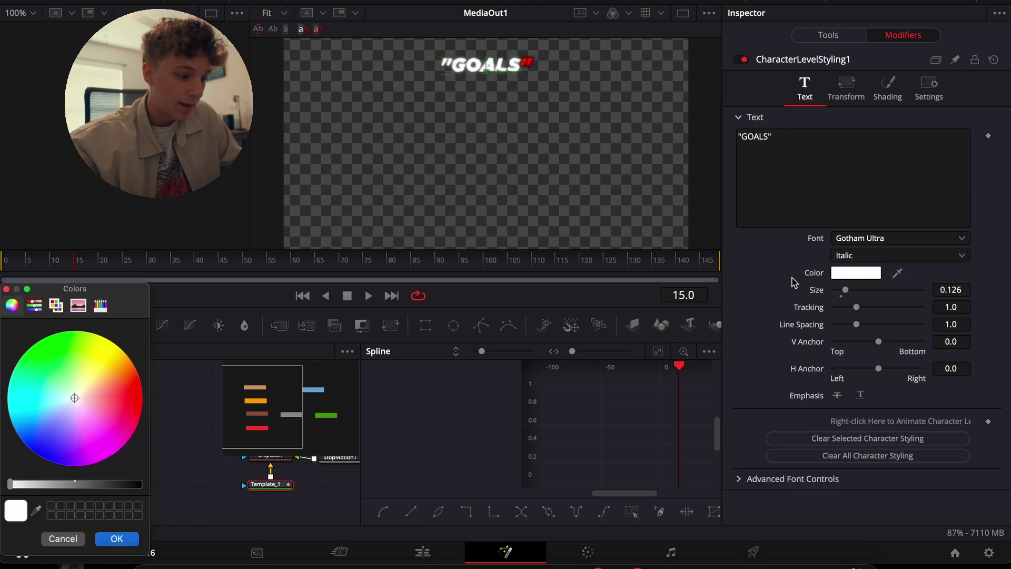
pyautogui.click(137, 399)
pyautogui.click(117, 539)
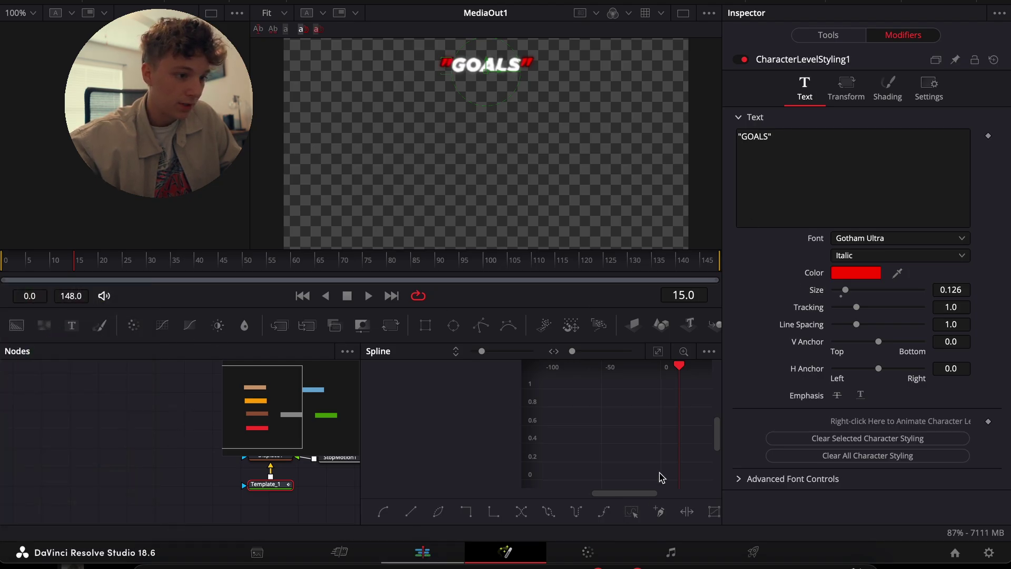
pyautogui.hotkey('shift', '4')
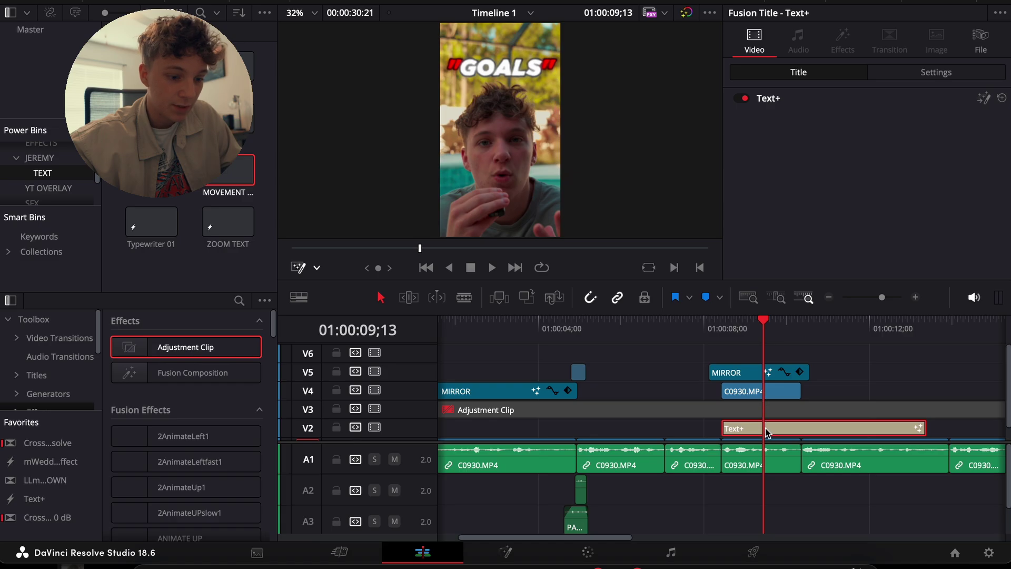
# - Reopen the title in Fusion and set the template's Center Y to 0.408
pyautogui.click(506, 551)
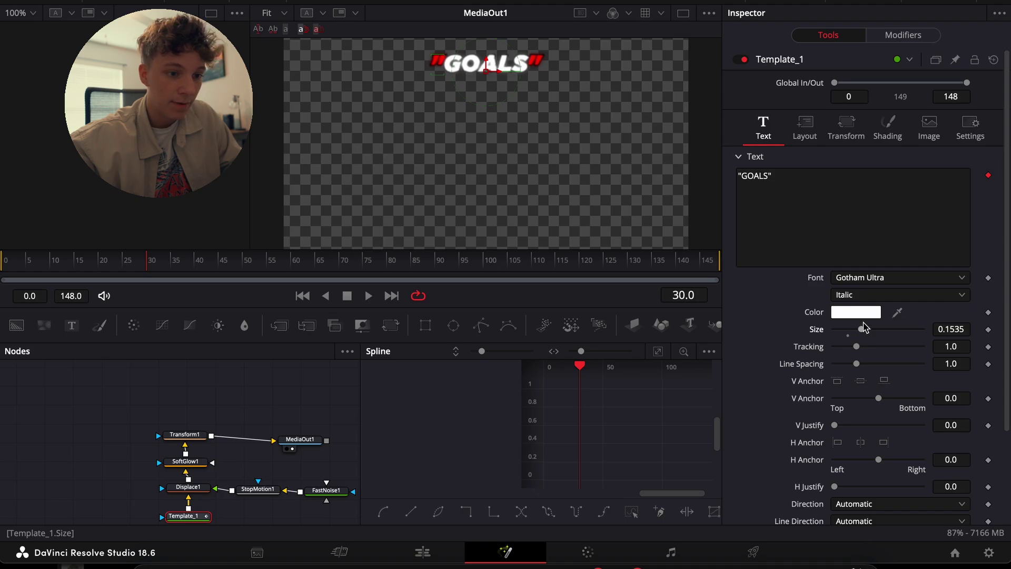
pyautogui.click(805, 128)
pyautogui.moveTo(951, 192); pyautogui.dragTo(940, 192)
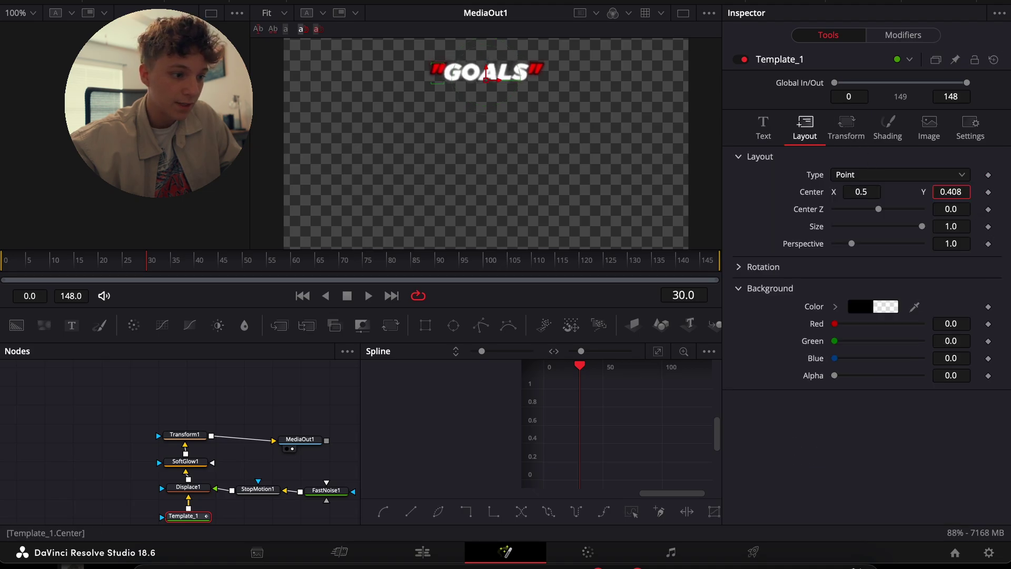
# - Add a Transform2 node and keyframe Center Y from -0.521 to 0.5 at frame 24
pyautogui.click(185, 434)
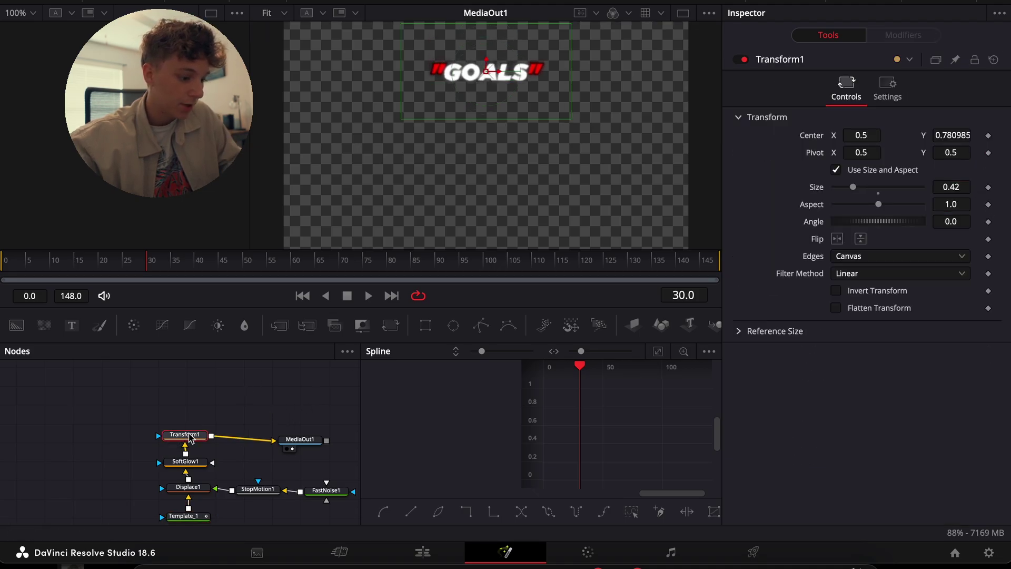
pyautogui.scroll(2, 211, 429)
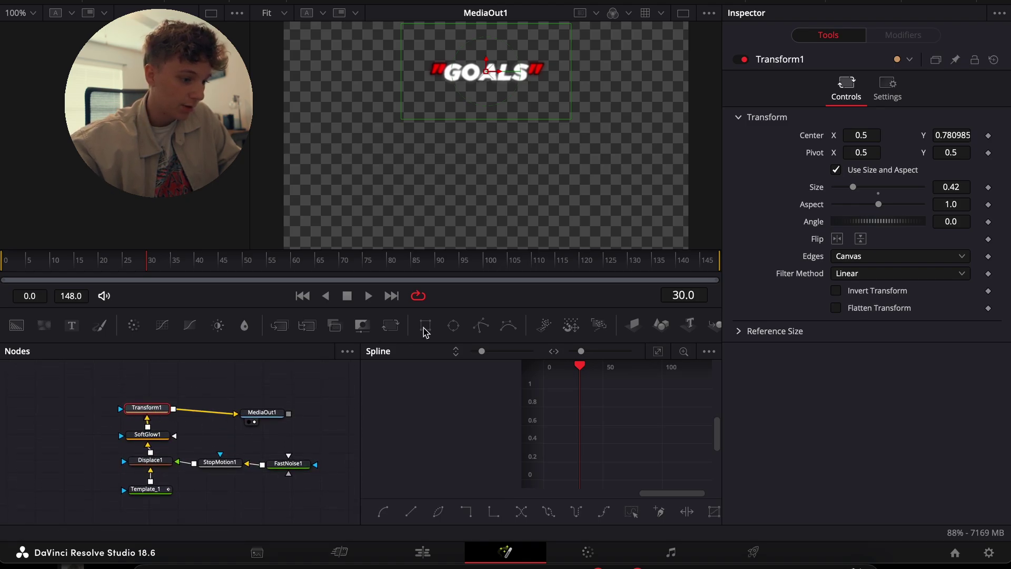
pyautogui.click(394, 328)
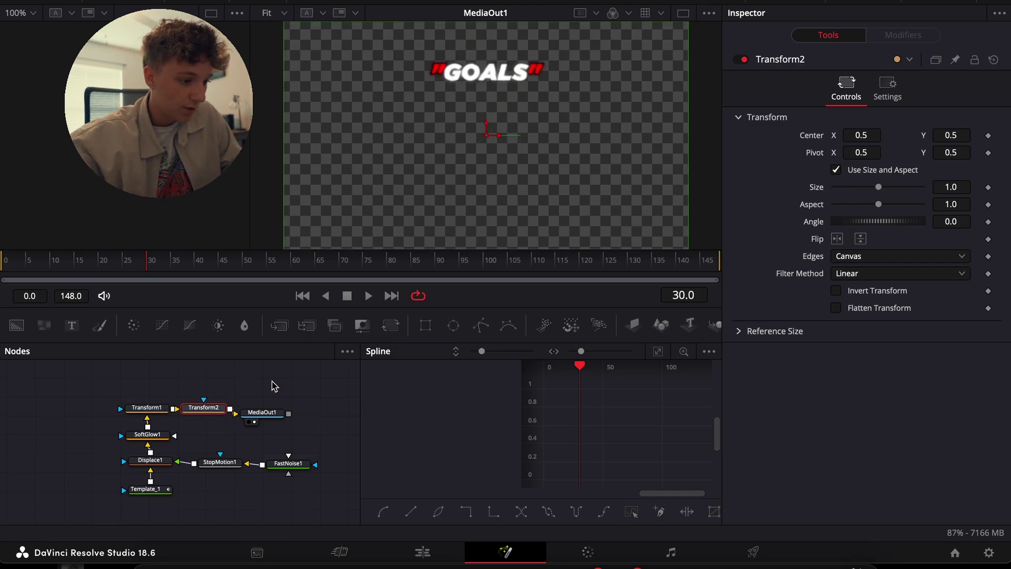
pyautogui.moveTo(146, 259); pyautogui.dragTo(1, 297)
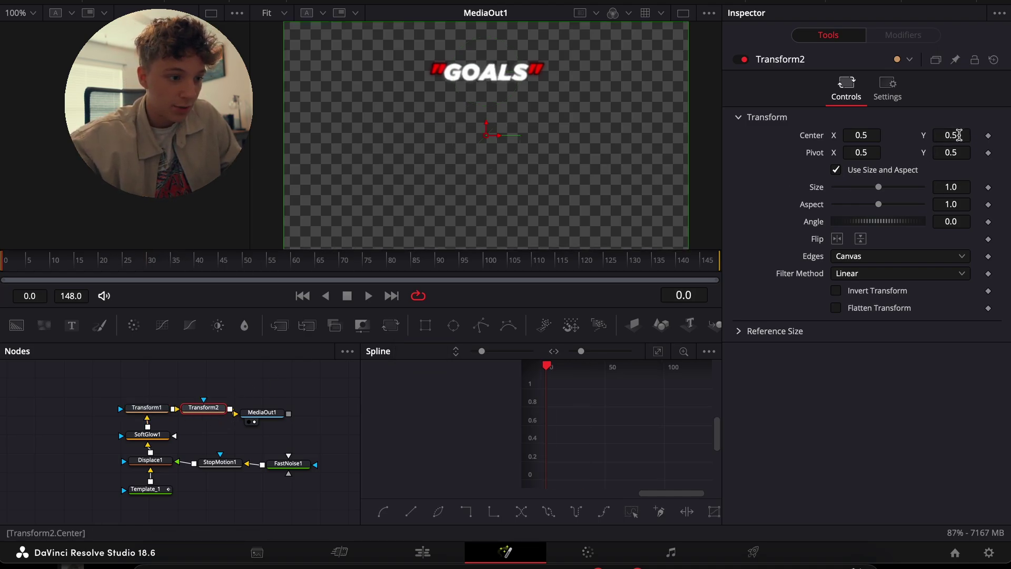
pyautogui.moveTo(959, 135); pyautogui.dragTo(272, 233)
pyautogui.click(989, 136)
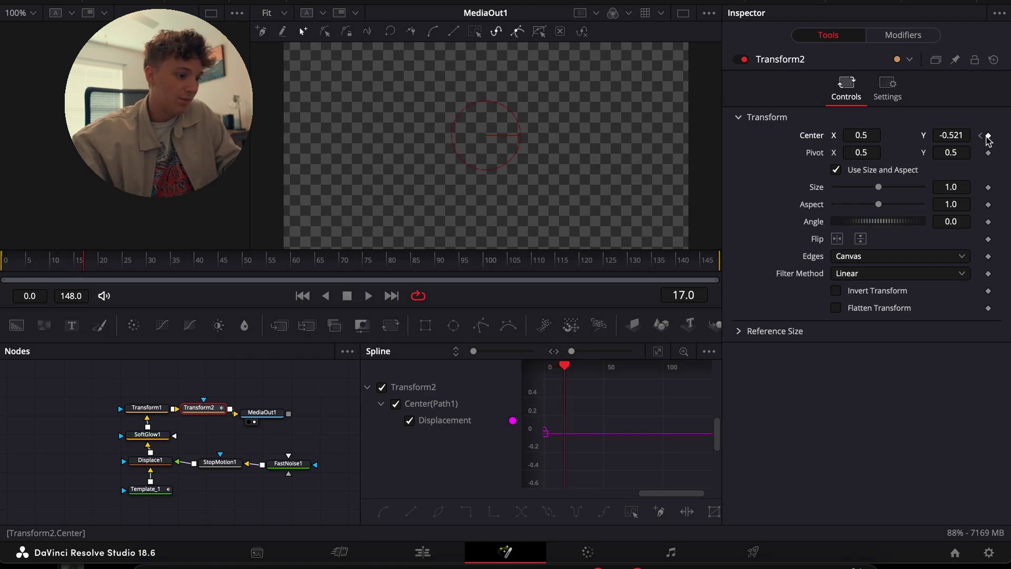
pyautogui.write('0.5')
pyautogui.press('Tab')
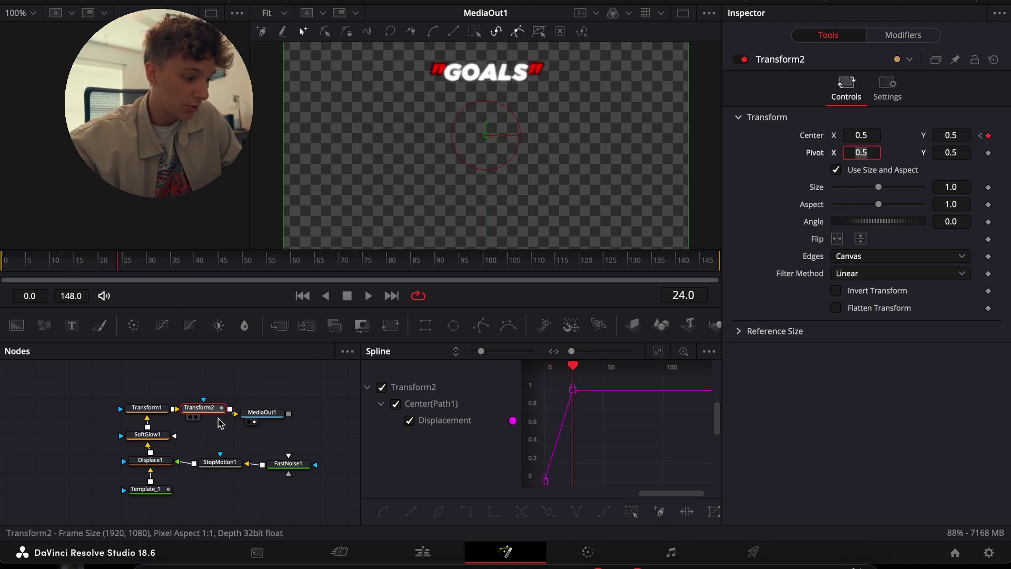
# - Enable motion blur, smooth all keyframes into an eased curve, and preview on the Edit timeline
pyautogui.click(887, 88)
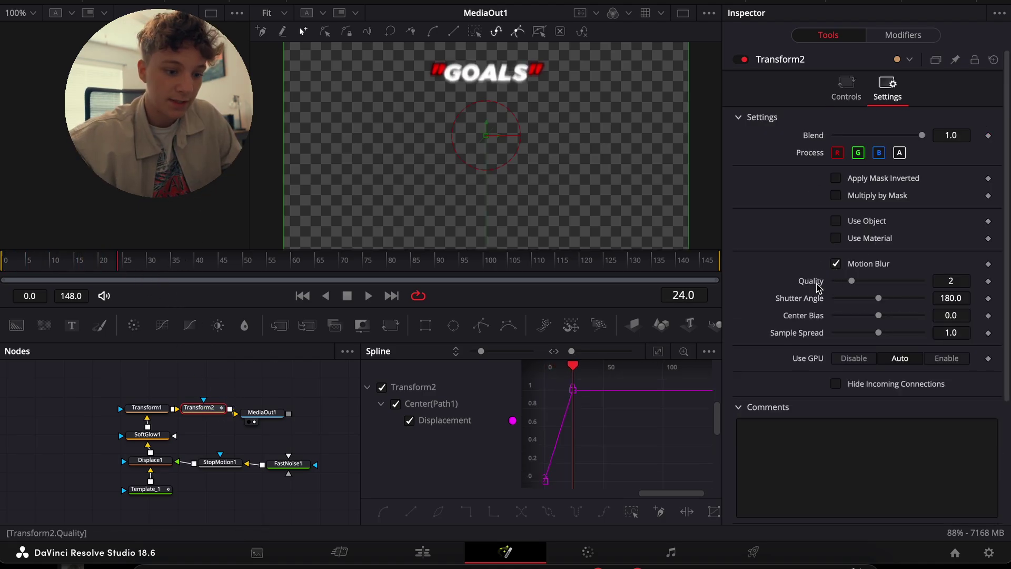
pyautogui.click(684, 351)
pyautogui.hotkey('ctrl', 'a')
pyautogui.press('s')
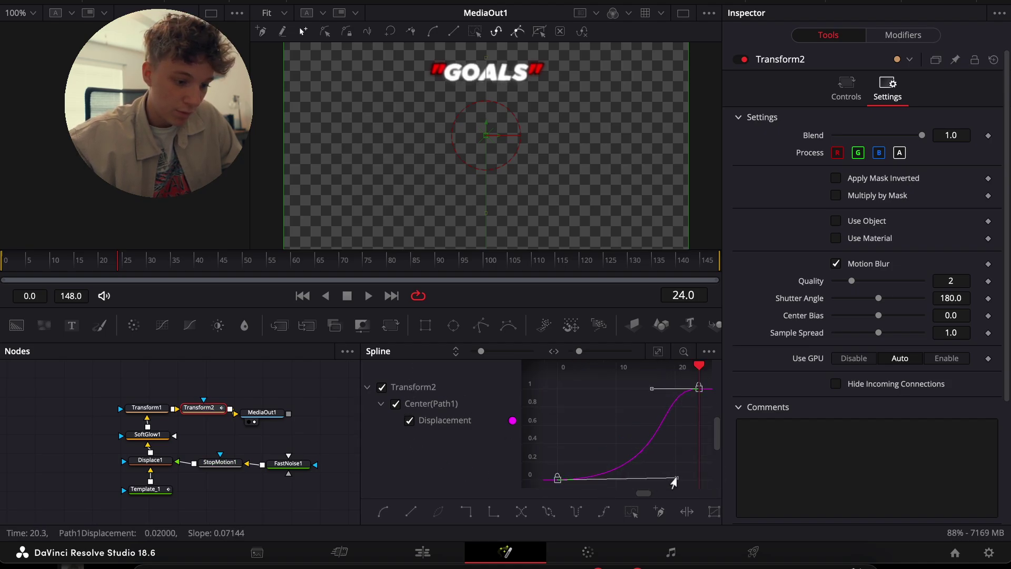
pyautogui.click(423, 552)
pyautogui.moveTo(614, 330); pyautogui.dragTo(616, 332)
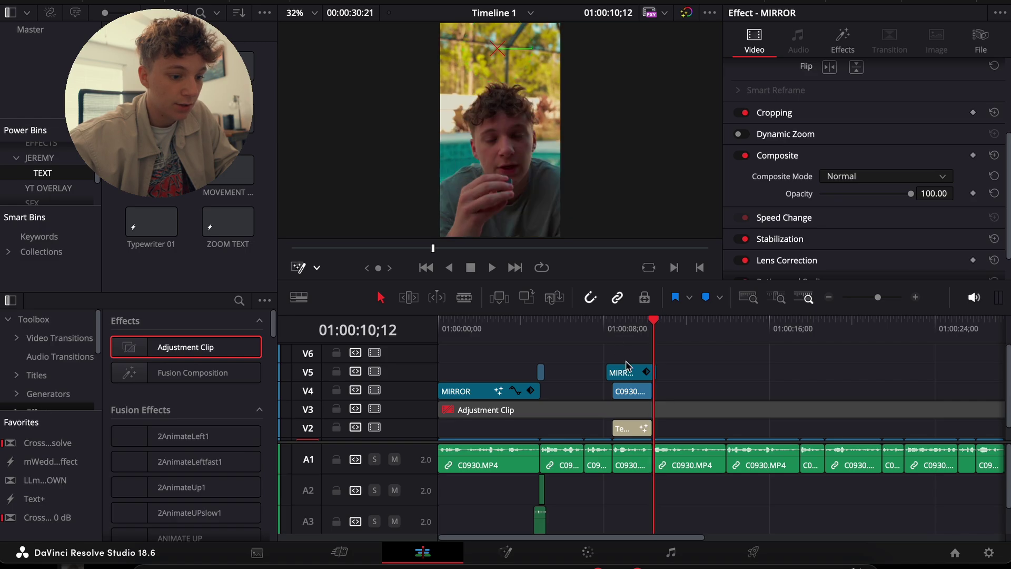
# - Select the GOALS title clip and apply the MagicZoomV3 zoom effect to it
pyautogui.click(632, 429)
pyautogui.click(629, 322)
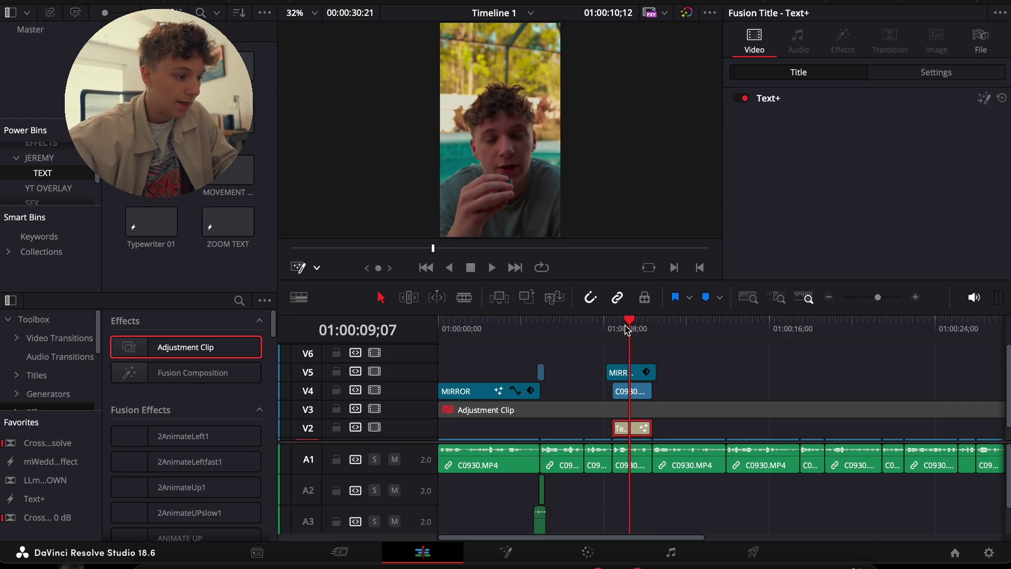
pyautogui.scroll(-3, 47, 367)
pyautogui.scroll(4, 45, 363)
pyautogui.scroll(-20, 216, 433)
pyautogui.scroll(-1, 219, 433)
pyautogui.moveTo(216, 416); pyautogui.dragTo(629, 431)
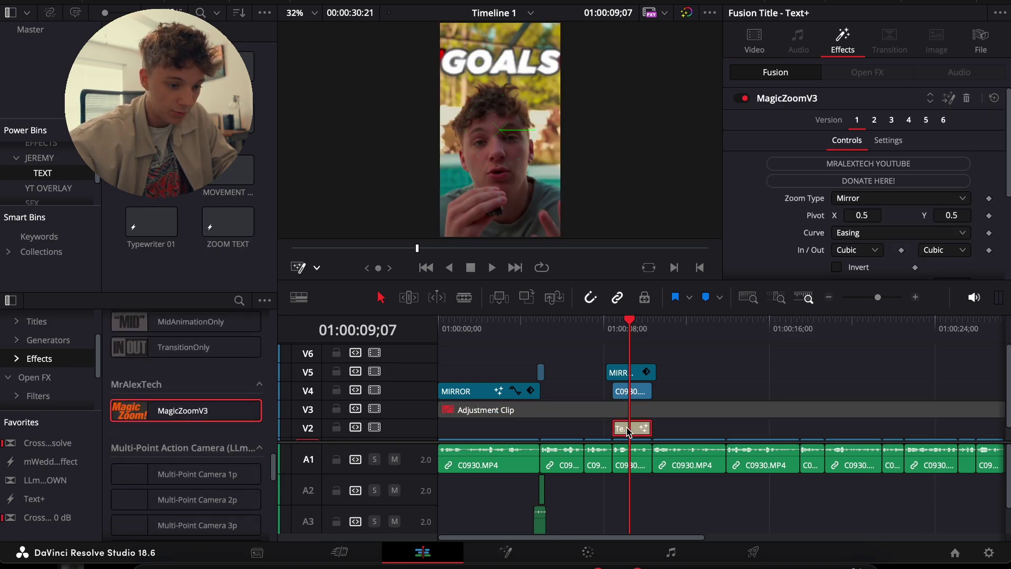
pyautogui.scroll(-4, 842, 158)
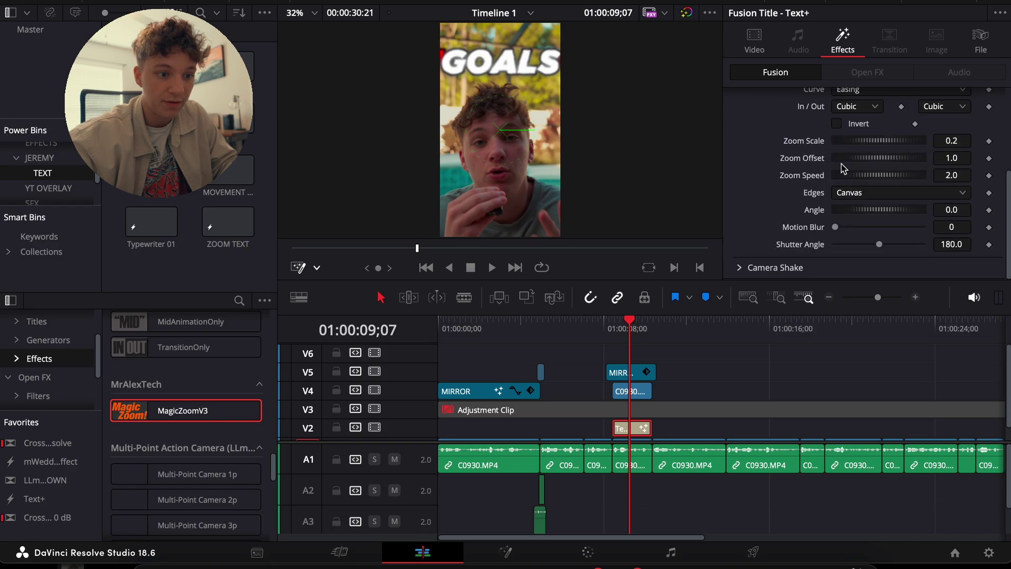
pyautogui.scroll(4, 807, 211)
pyautogui.scroll(-1, 872, 208)
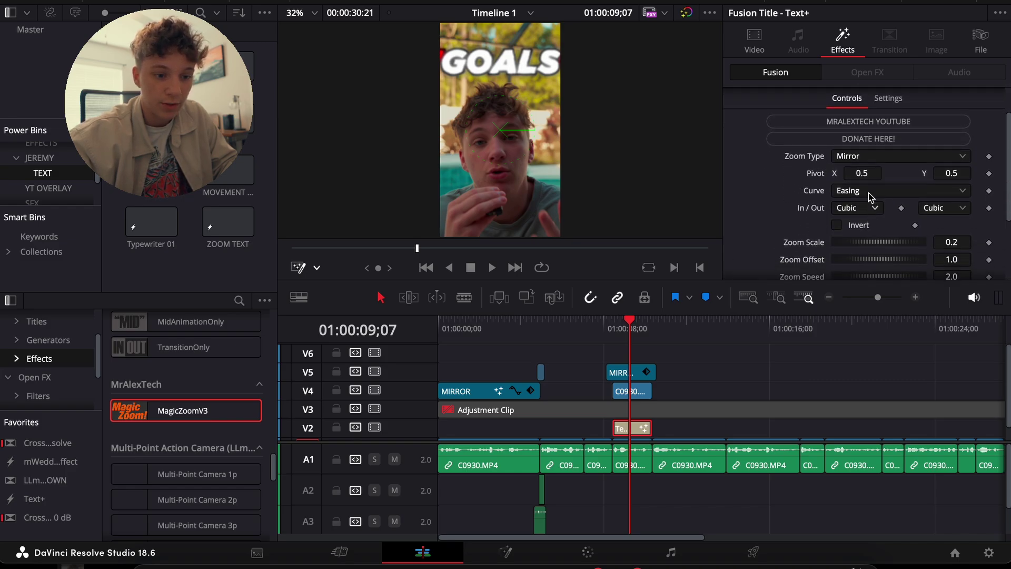
# - Set the zoom type to Zoom&Hold with a zoom scale of 0
pyautogui.click(864, 164)
pyautogui.click(858, 174)
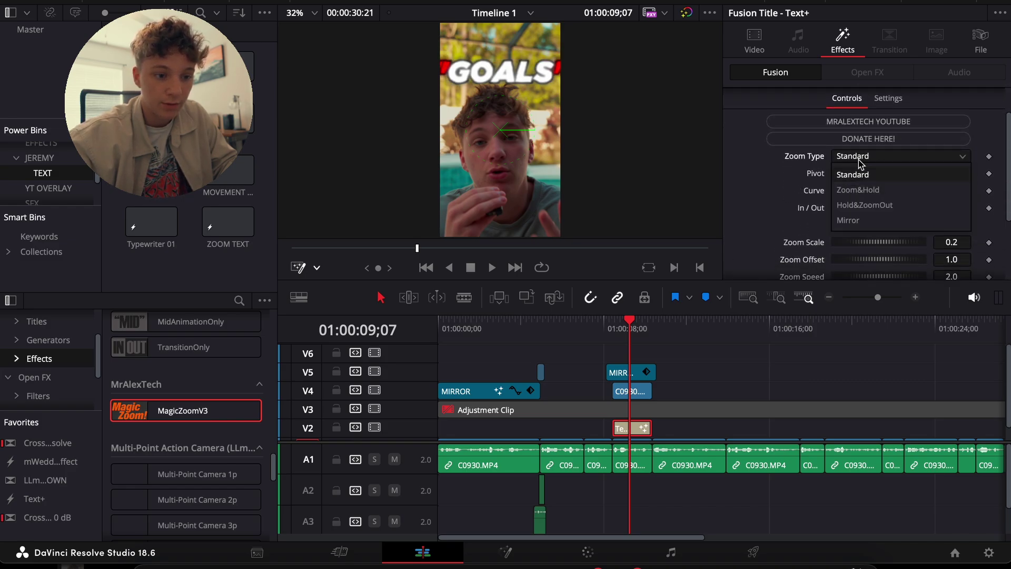
pyautogui.click(858, 190)
pyautogui.click(954, 242)
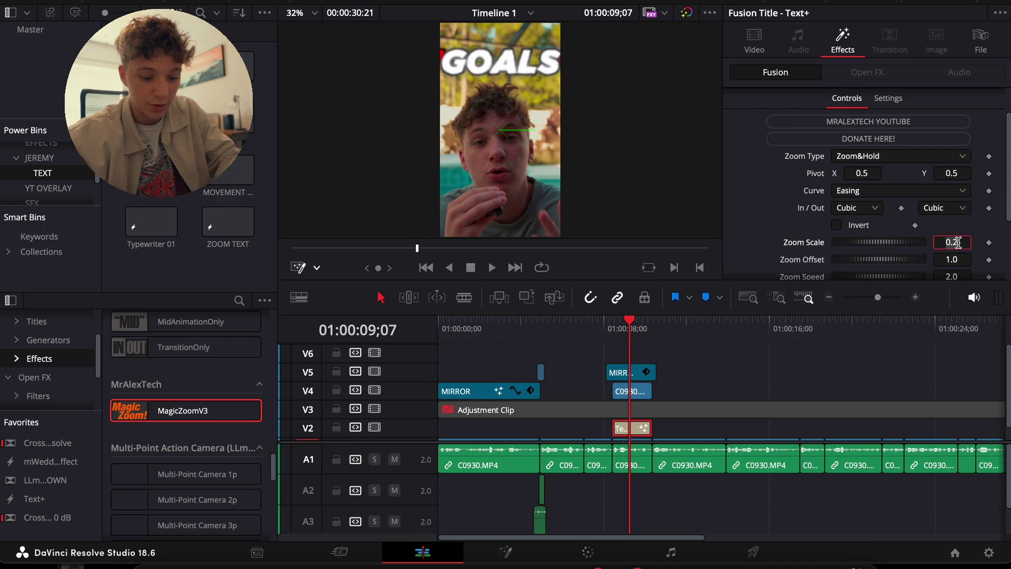
pyautogui.write('0')
pyautogui.press('Tab')
pyautogui.scroll(-3, 795, 235)
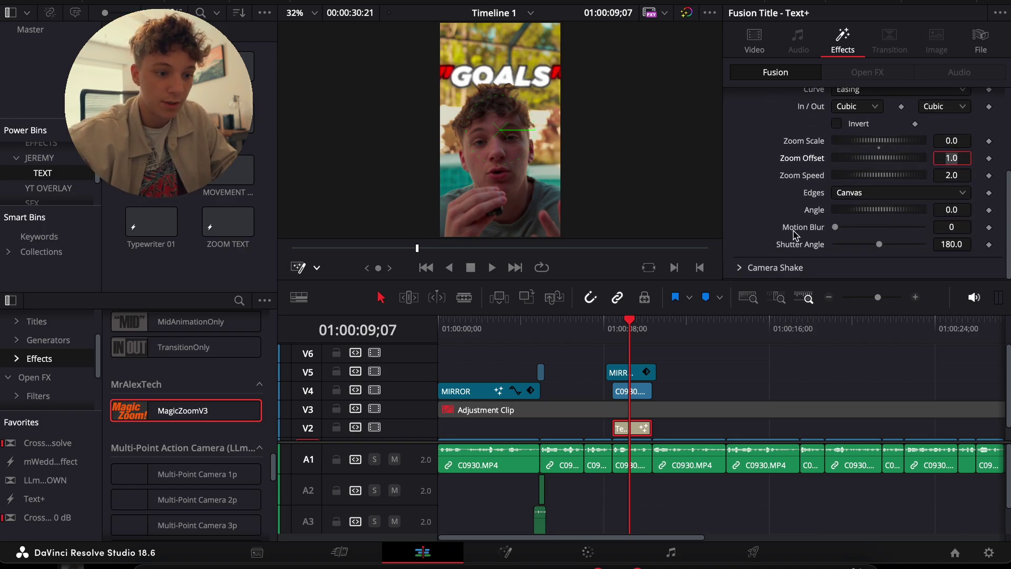
# - Enable camera shake with Motion Scale 0.536 and Speed Scale 0.378
pyautogui.click(748, 268)
pyautogui.scroll(-3, 845, 196)
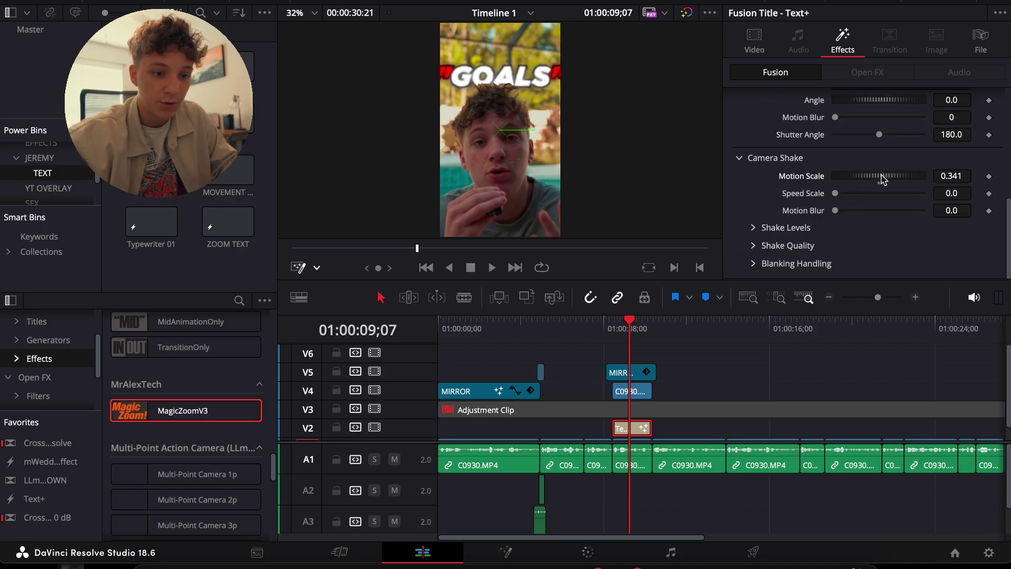
pyautogui.moveTo(882, 179); pyautogui.dragTo(897, 179)
pyautogui.moveTo(840, 191); pyautogui.dragTo(848, 193)
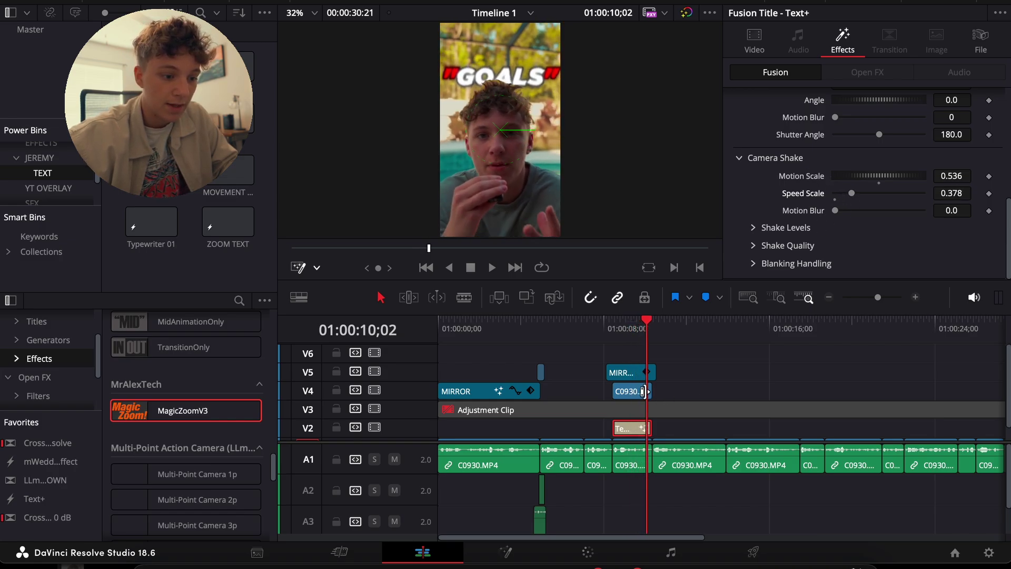
pyautogui.click(615, 330)
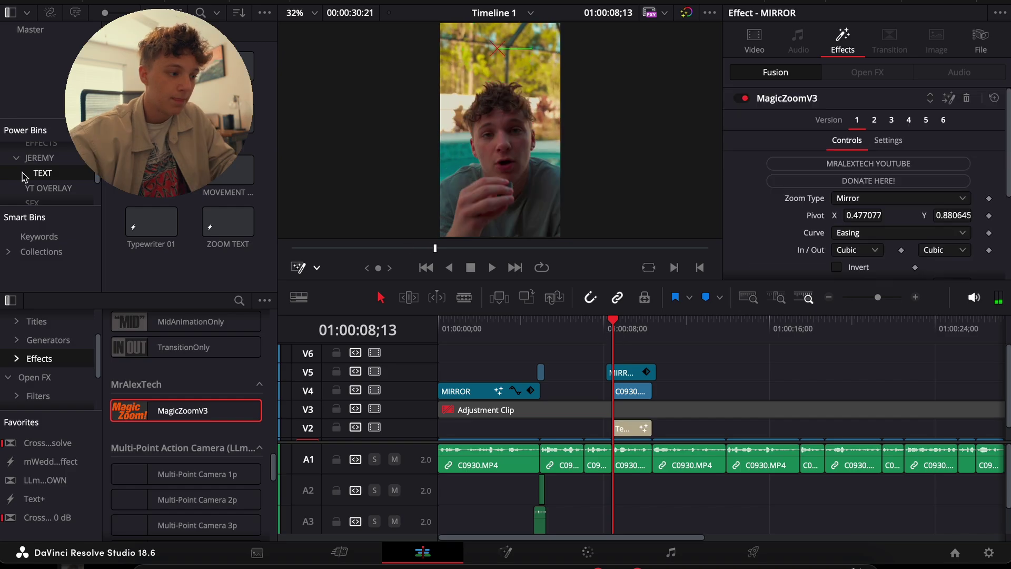
# - Place swoosh (1).wav from the SFX bin on A2 at the playhead and lower its volume to -11.40
pyautogui.click(31, 202)
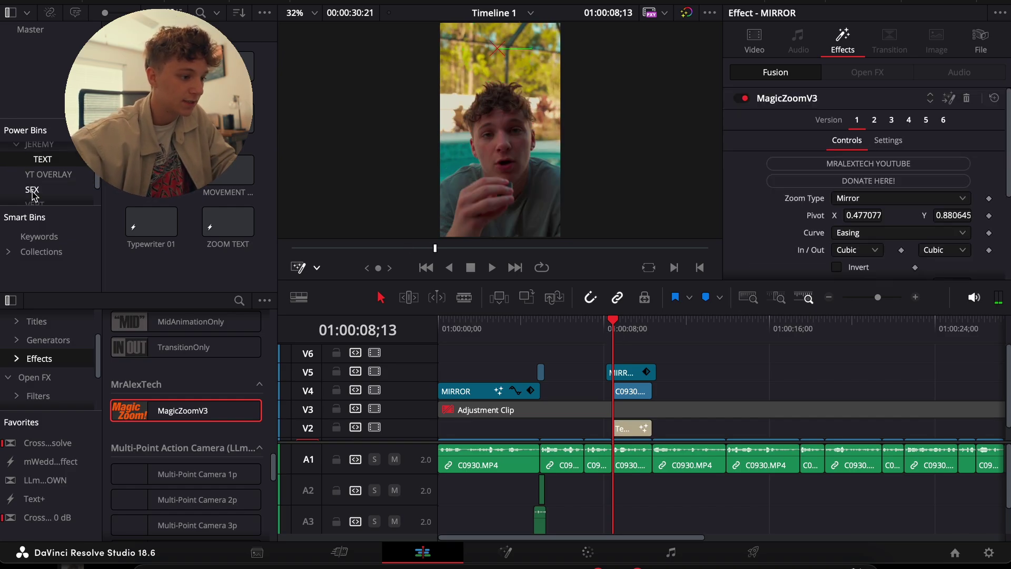
pyautogui.moveTo(223, 204); pyautogui.dragTo(612, 490)
pyautogui.click(916, 297)
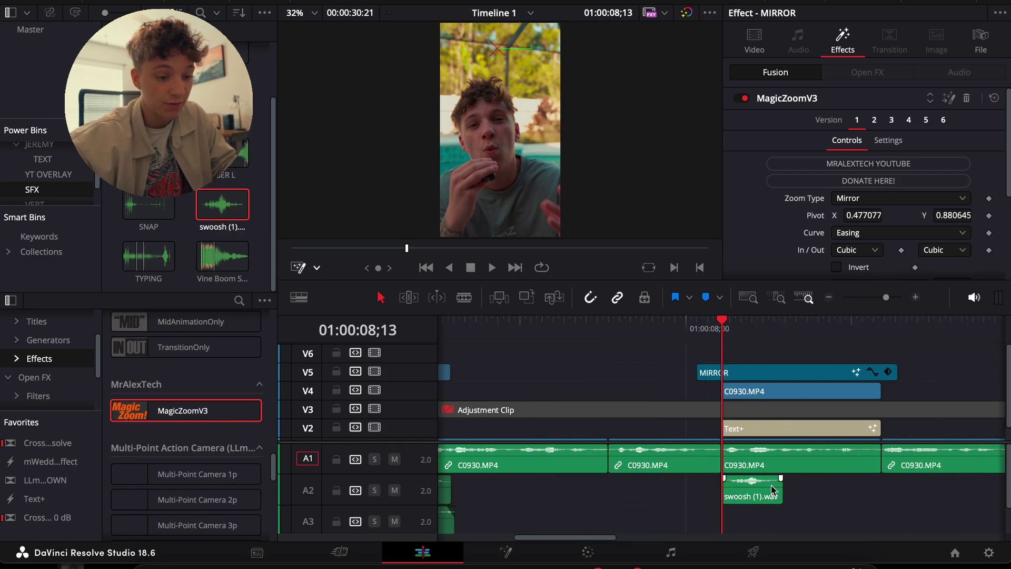
pyautogui.press('space')
pyautogui.moveTo(741, 494); pyautogui.dragTo(770, 498)
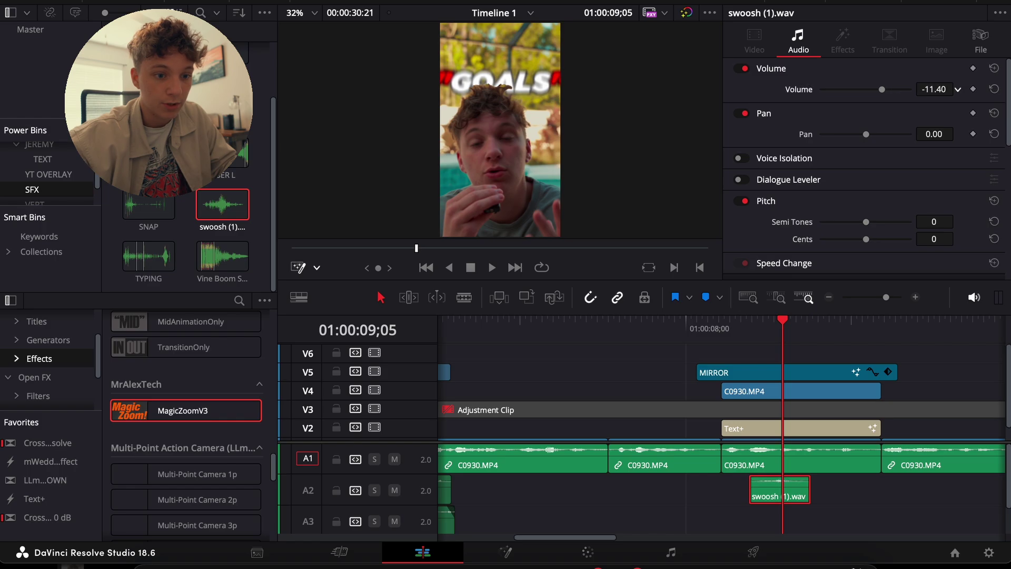
pyautogui.moveTo(936, 89); pyautogui.dragTo(933, 94)
pyautogui.click(838, 349)
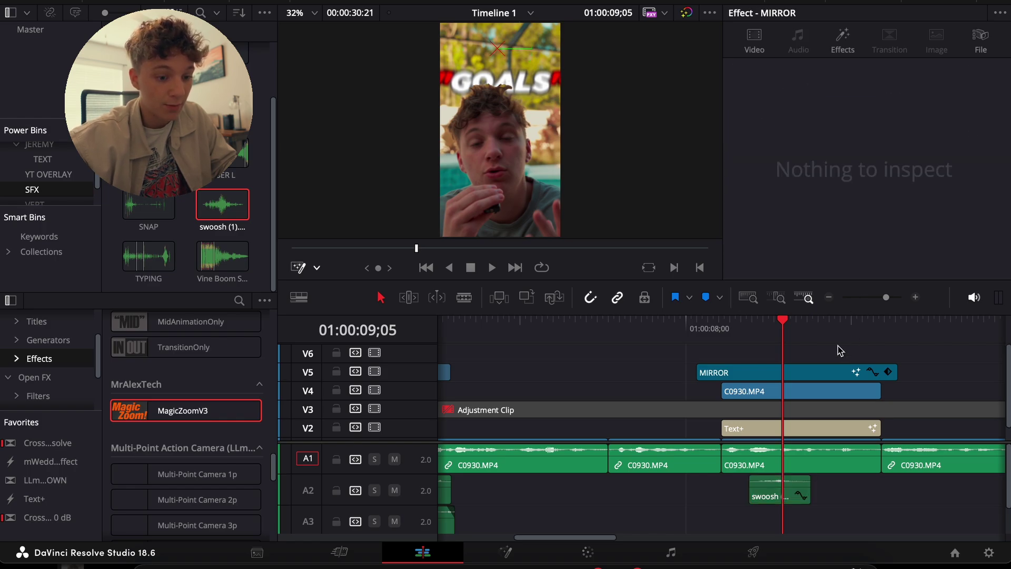
# - Zoom the timeline out and play back to find the next mirror-zoom point
pyautogui.press('space')
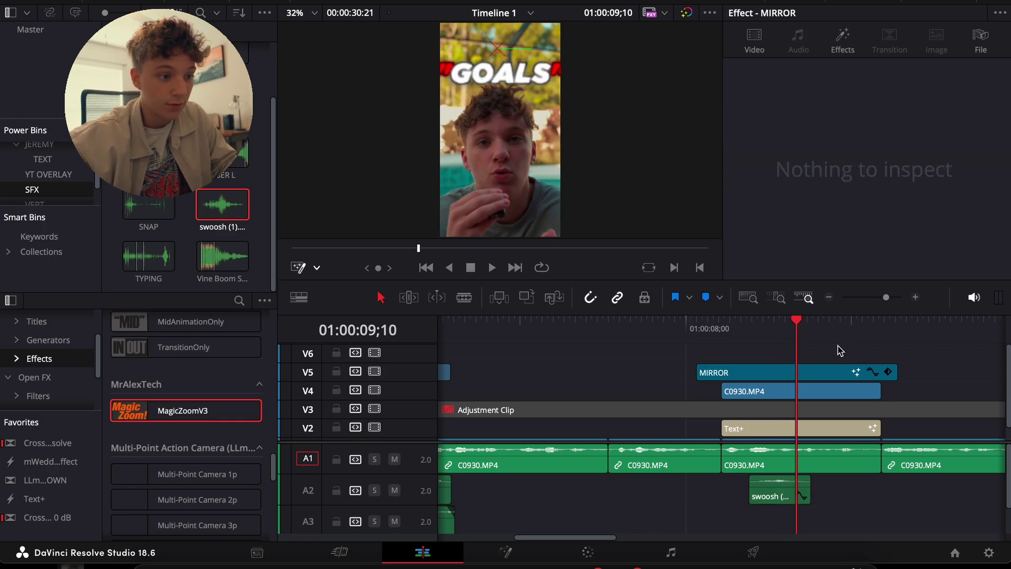
pyautogui.click(828, 298)
pyautogui.click(827, 298)
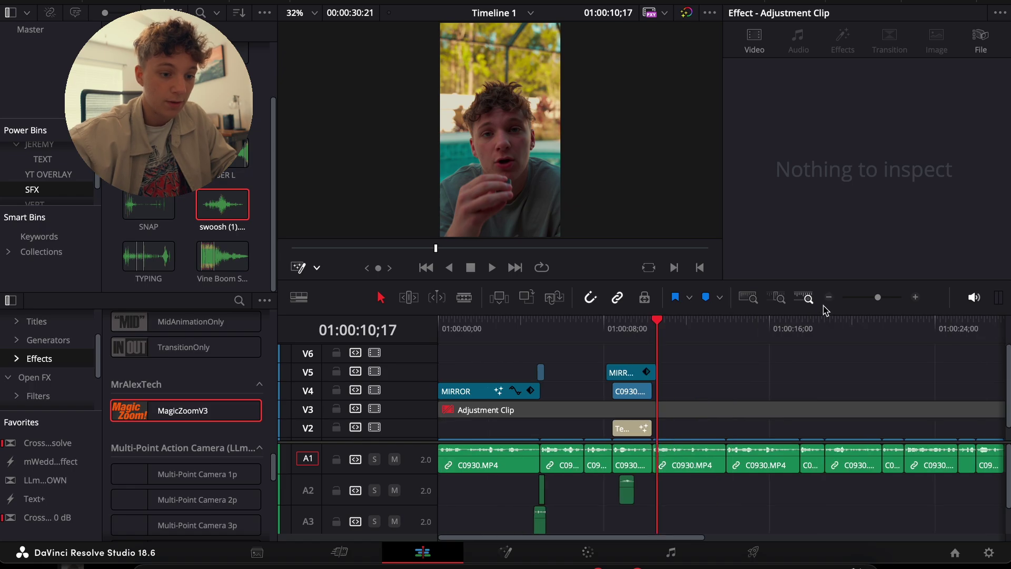
pyautogui.scroll(-1, 732, 368)
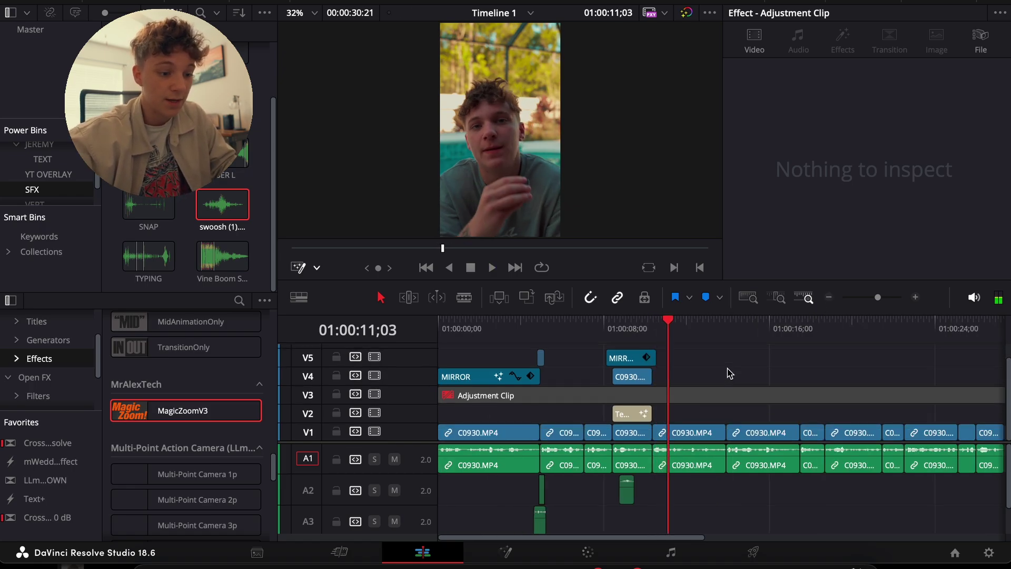
pyautogui.press('space')
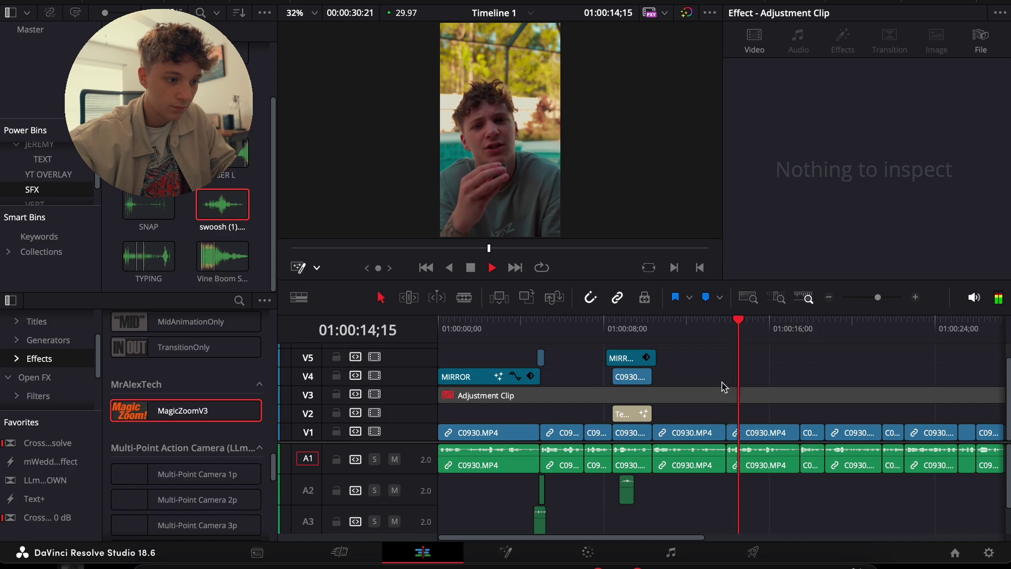
pyautogui.hotkey('alt', 'l')
pyautogui.press('space')
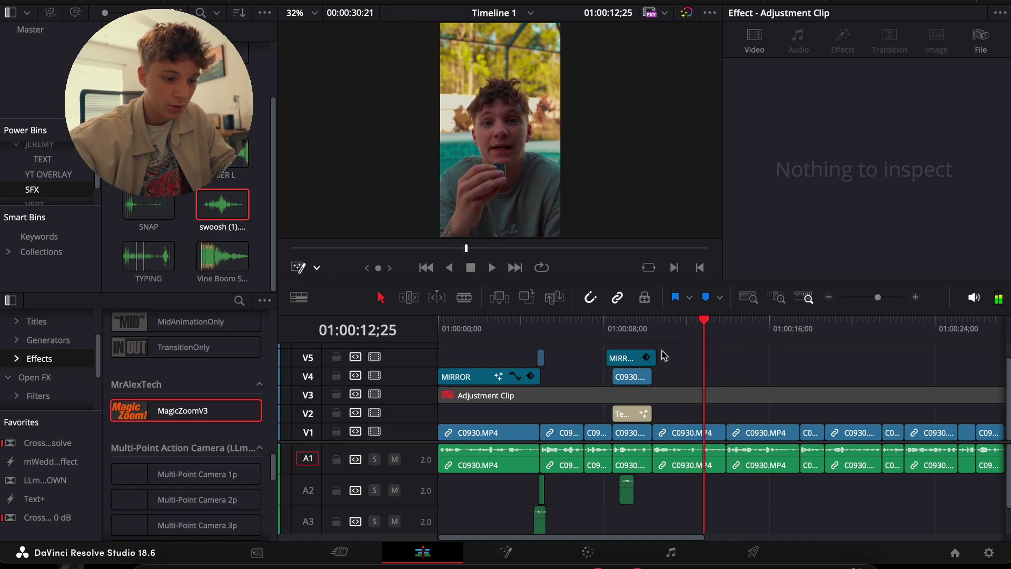
pyautogui.press('space')
# - Paste a copy of the MIRROR clip on V4 at the playhead and nudge it slightly earlier
pyautogui.moveTo(627, 359); pyautogui.dragTo(737, 378)
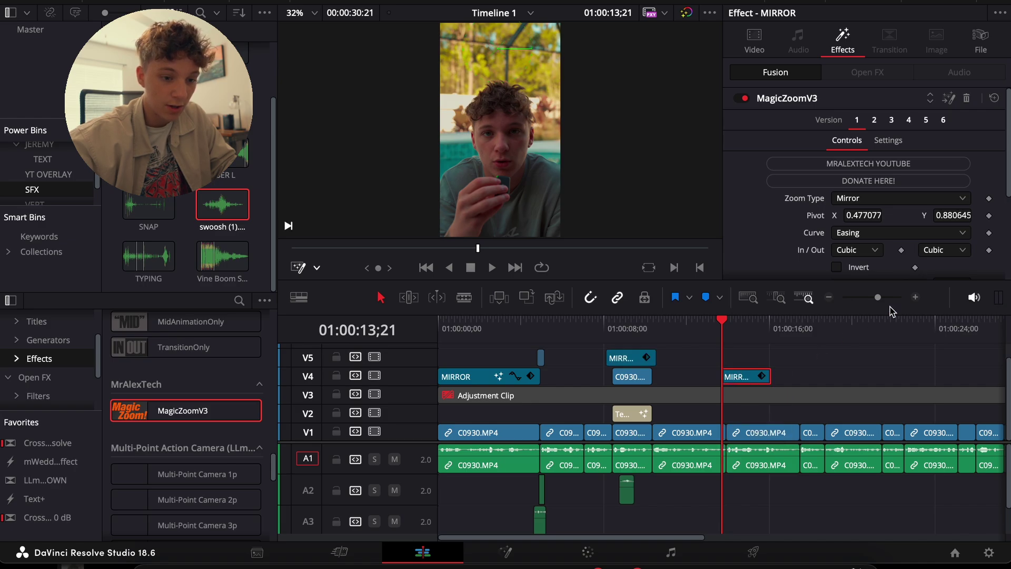
pyautogui.click(917, 298)
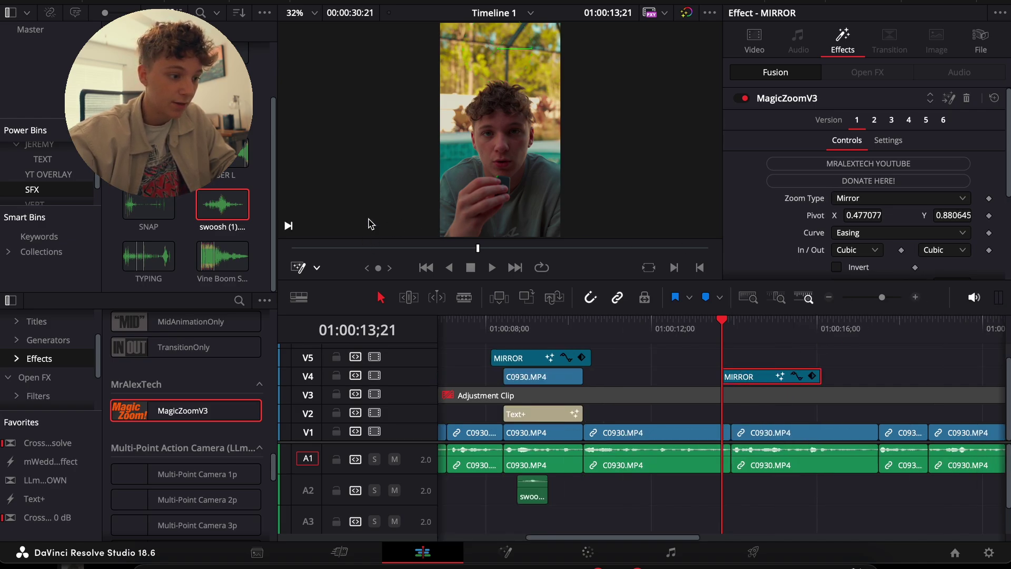
pyautogui.hotkey('ctrl', 'z')
pyautogui.click(479, 377)
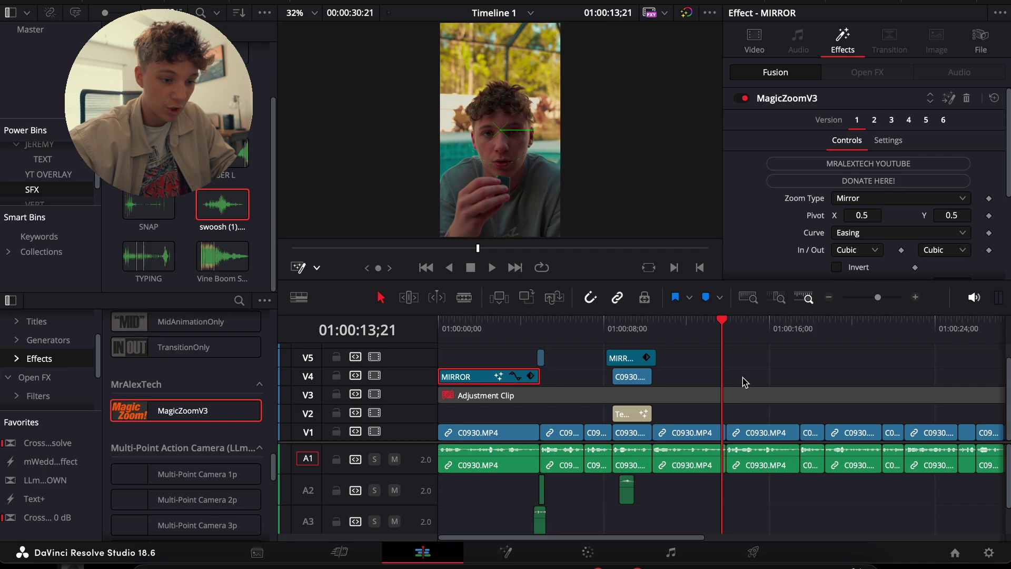
pyautogui.hotkey('ctrl', 'v')
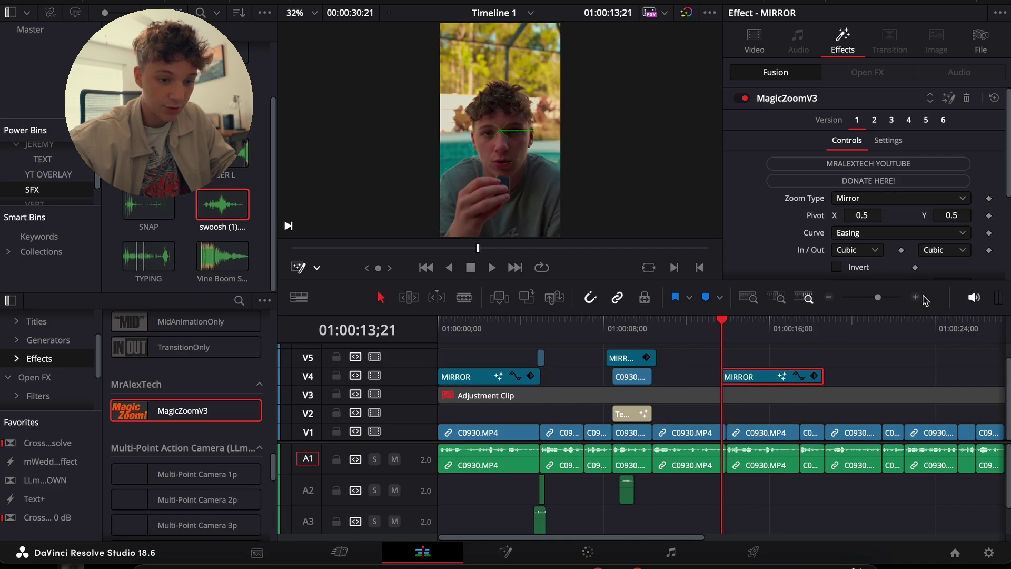
pyautogui.click(918, 298)
pyautogui.click(917, 298)
pyautogui.moveTo(747, 375); pyautogui.dragTo(739, 375)
pyautogui.press('space')
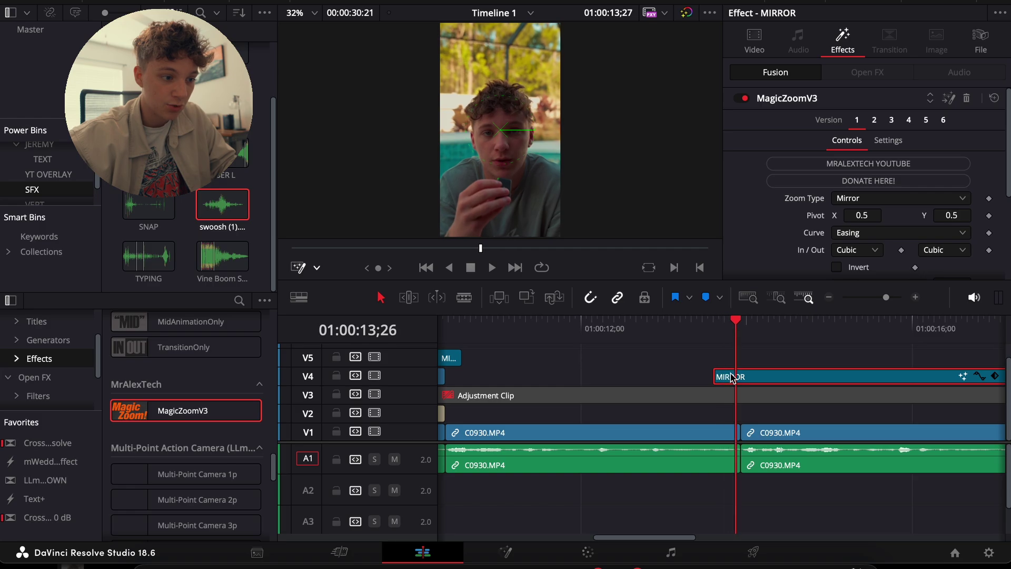
# - Trim the new MIRROR clip's end to 01:00:17;21 and play back the zoom
pyautogui.click(830, 298)
pyautogui.press('space')
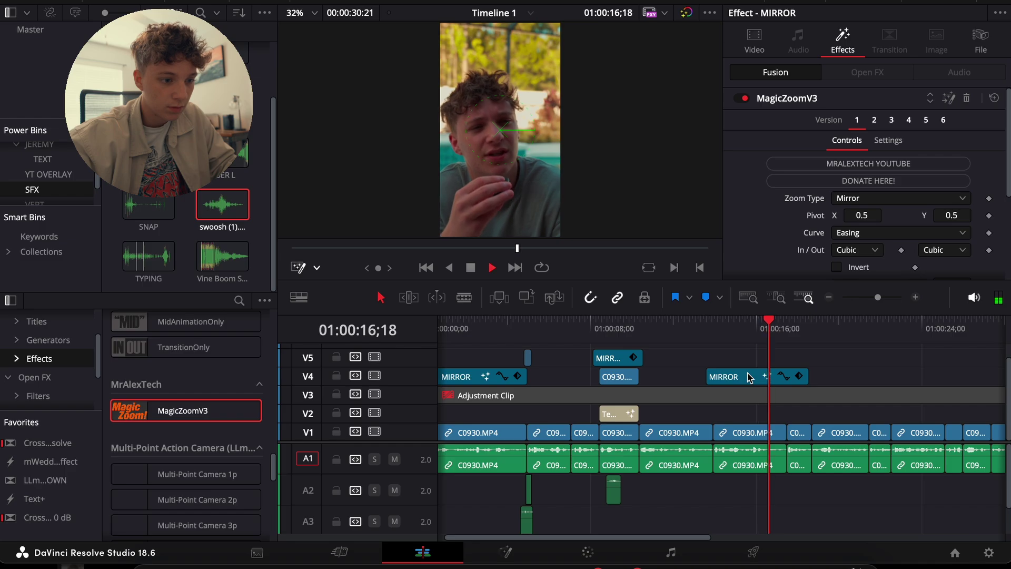
pyautogui.moveTo(808, 377); pyautogui.dragTo(792, 377)
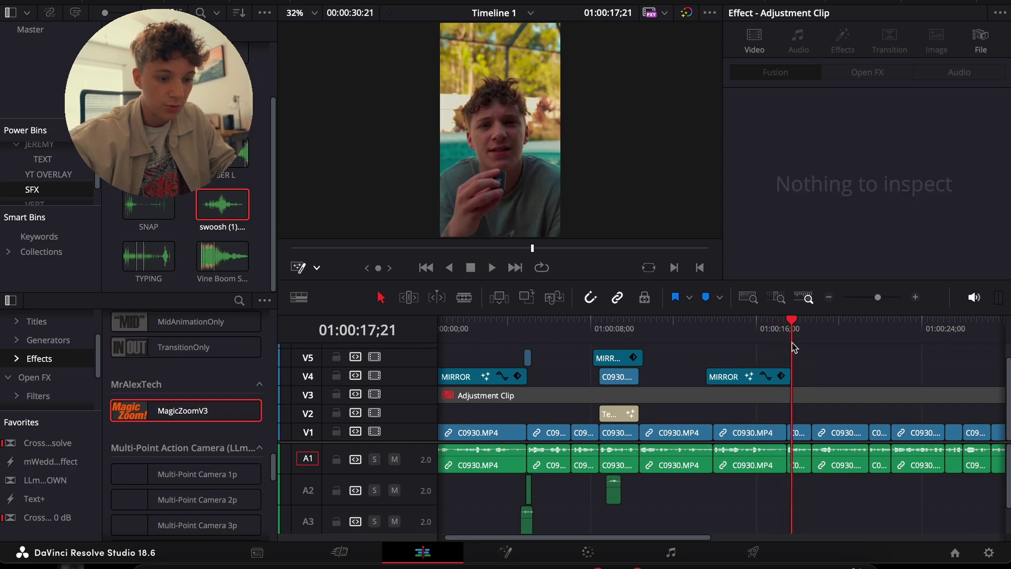
pyautogui.click(779, 377)
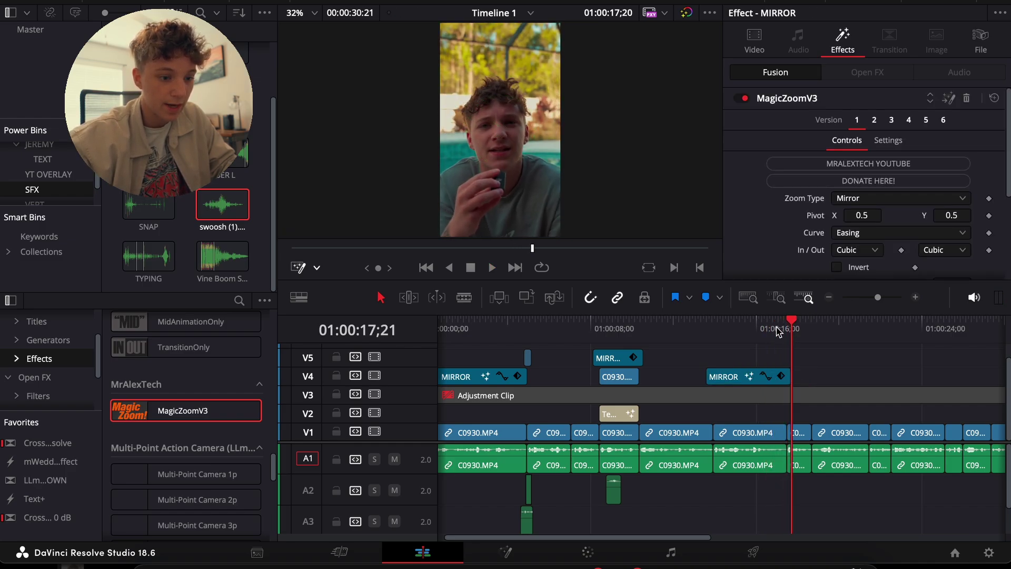
pyautogui.click(822, 360)
pyautogui.press('space')
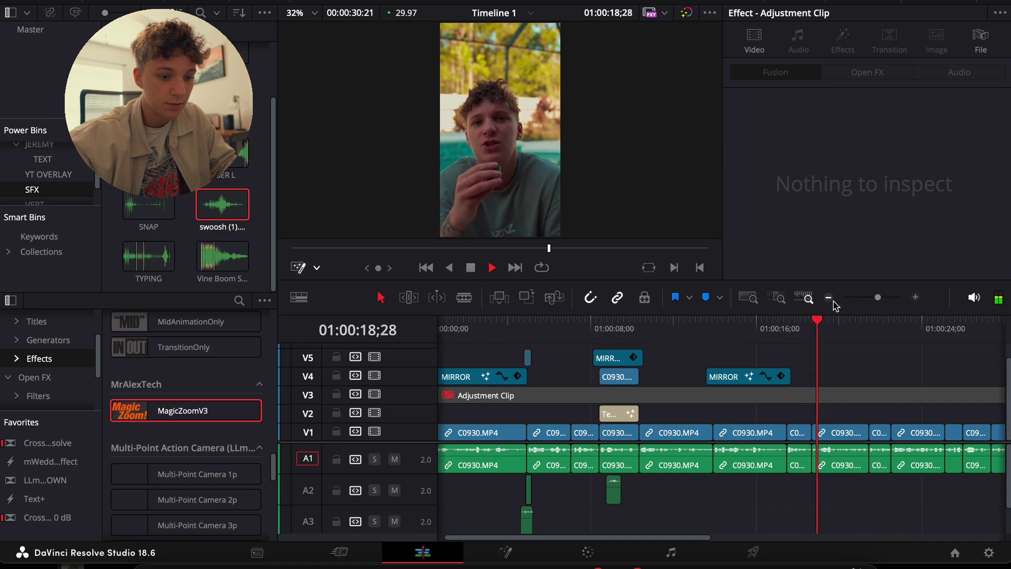
pyautogui.click(830, 299)
pyautogui.click(915, 298)
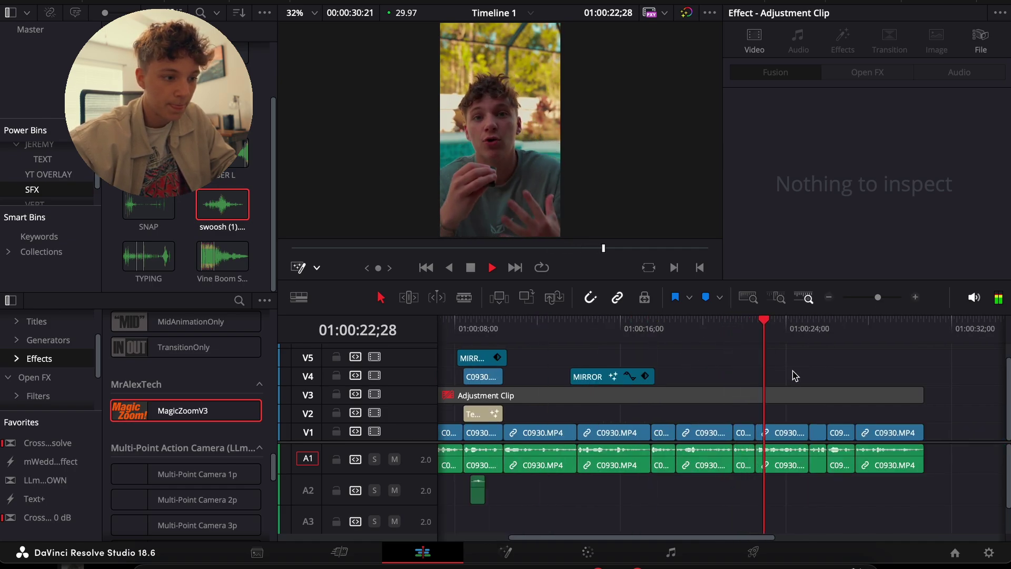
# - Punch the V1 clip at about 21 seconds in to 1.35 zoom, shifted right, and preview it
pyautogui.click(734, 330)
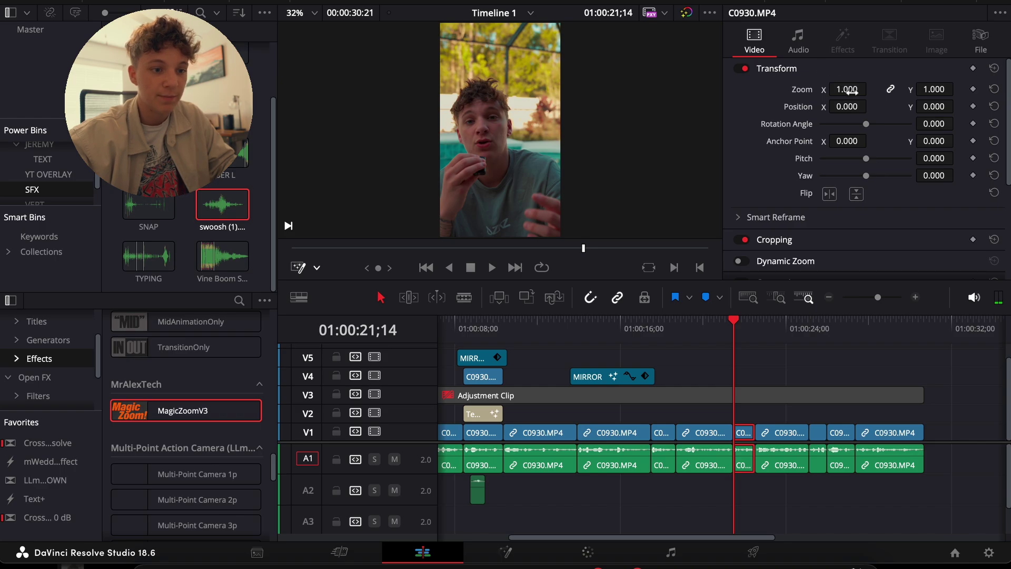
pyautogui.moveTo(847, 89); pyautogui.dragTo(871, 107)
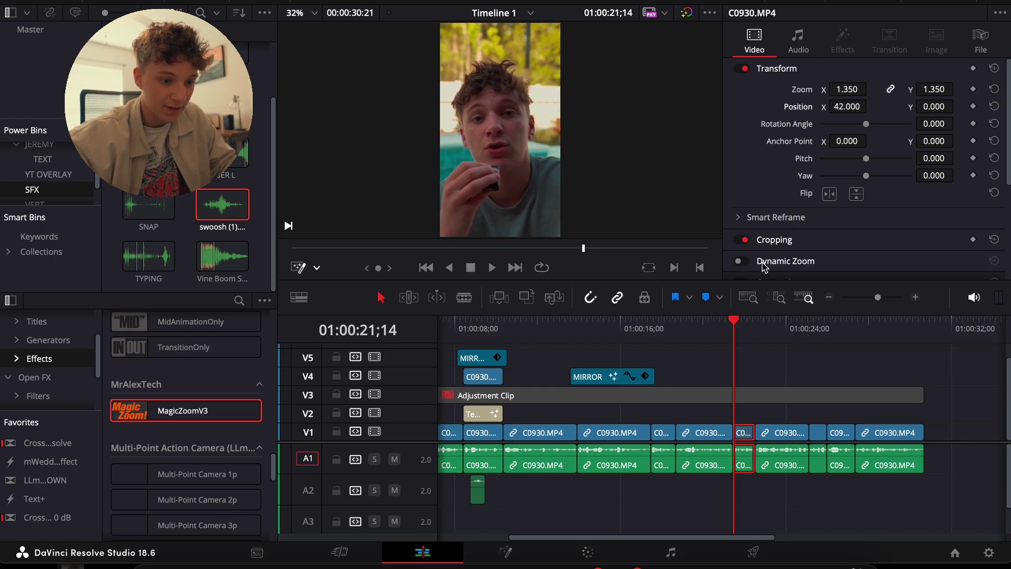
pyautogui.click(722, 332)
pyautogui.press('space')
# - Drag RISER L from the SFX bin onto A2 near 28 seconds
pyautogui.click(782, 375)
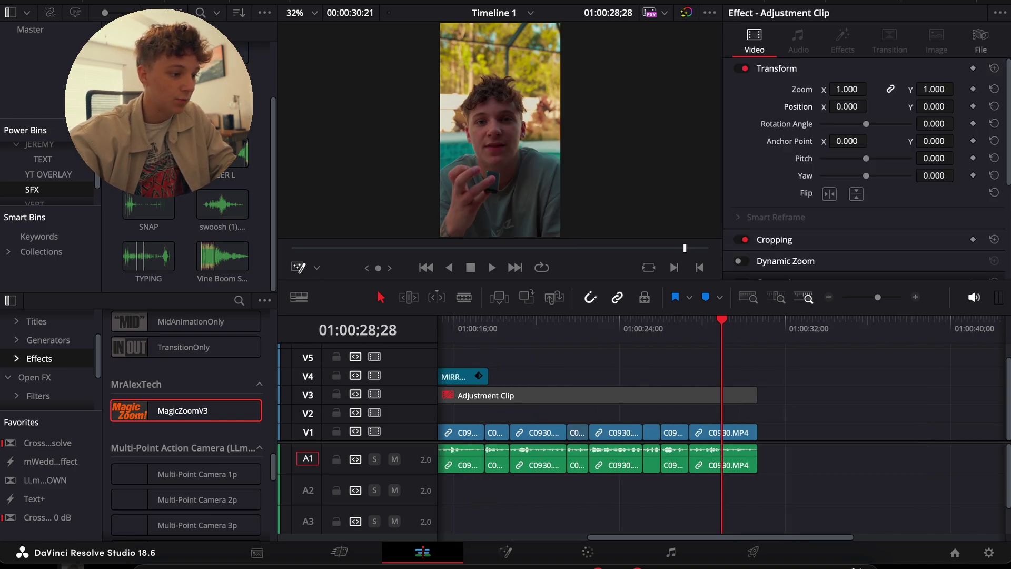
pyautogui.hotkey('ctrl', 'shift', 'a')
pyautogui.moveTo(232, 156); pyautogui.dragTo(724, 492)
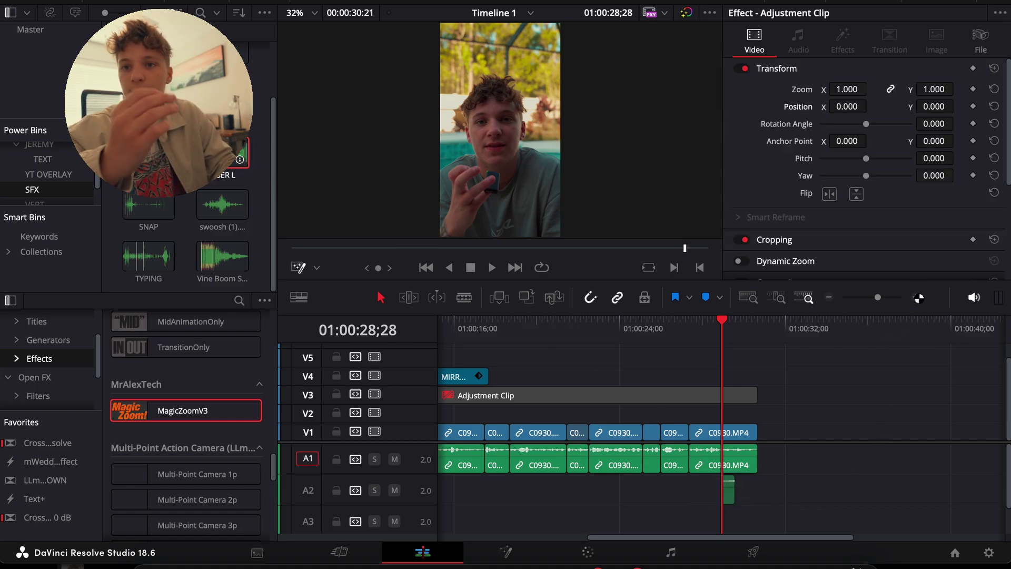
# - Extend RISER L's start earlier and trim its end on A2
pyautogui.click(915, 298)
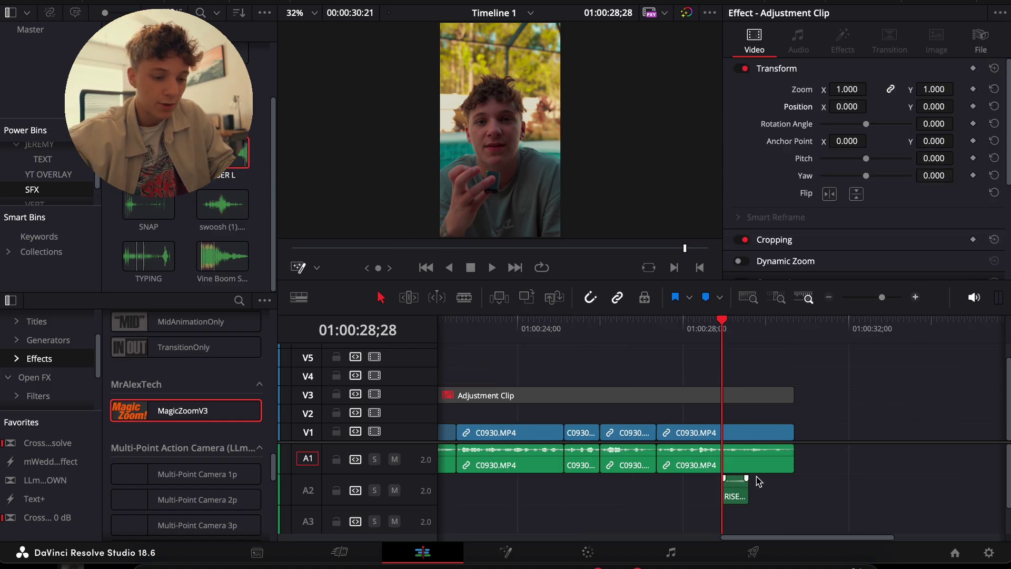
pyautogui.click(915, 297)
pyautogui.moveTo(729, 485); pyautogui.dragTo(561, 491)
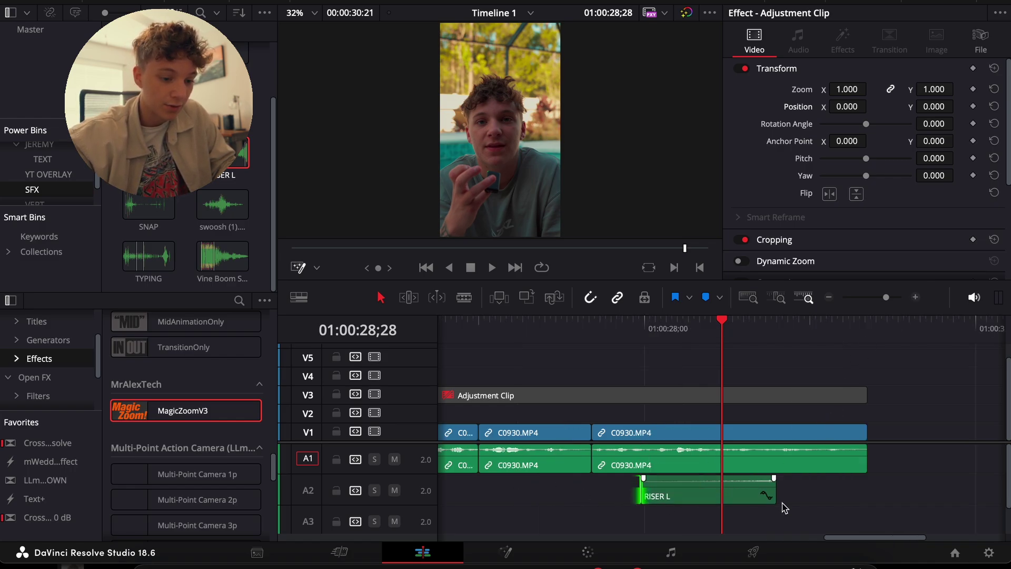
pyautogui.moveTo(775, 495); pyautogui.dragTo(874, 487)
pyautogui.click(811, 344)
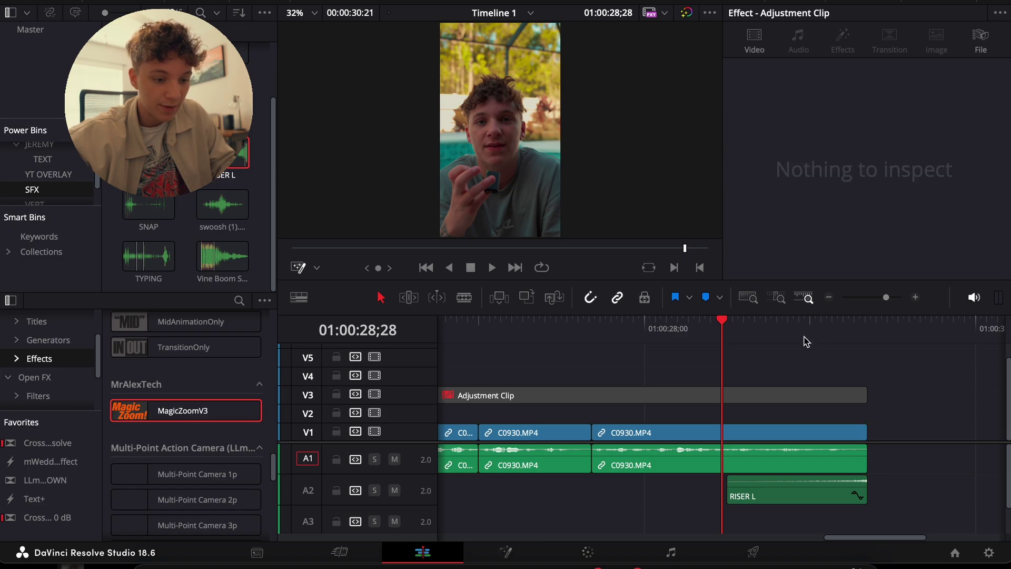
pyautogui.press('space')
# - Place the Vert Transition clip from the VERT bin on V4 after the playhead
pyautogui.click(829, 297)
pyautogui.scroll(-1, 42, 174)
pyautogui.click(38, 191)
pyautogui.moveTo(232, 93); pyautogui.dragTo(751, 376)
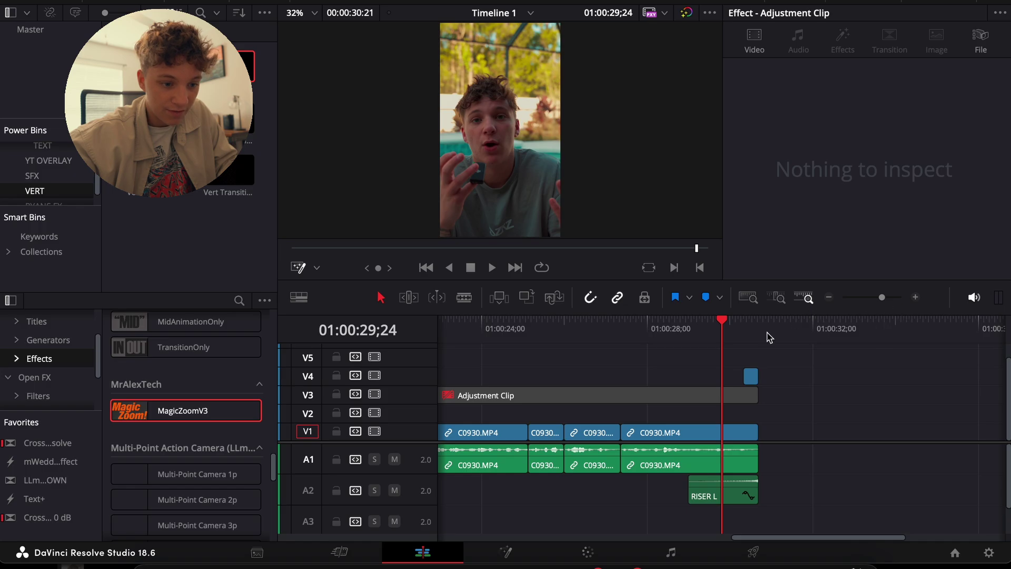
# - Set the Vert Transition's Composite Mode to Screen and shift the clip slightly later
pyautogui.press('Down')
pyautogui.click(916, 297)
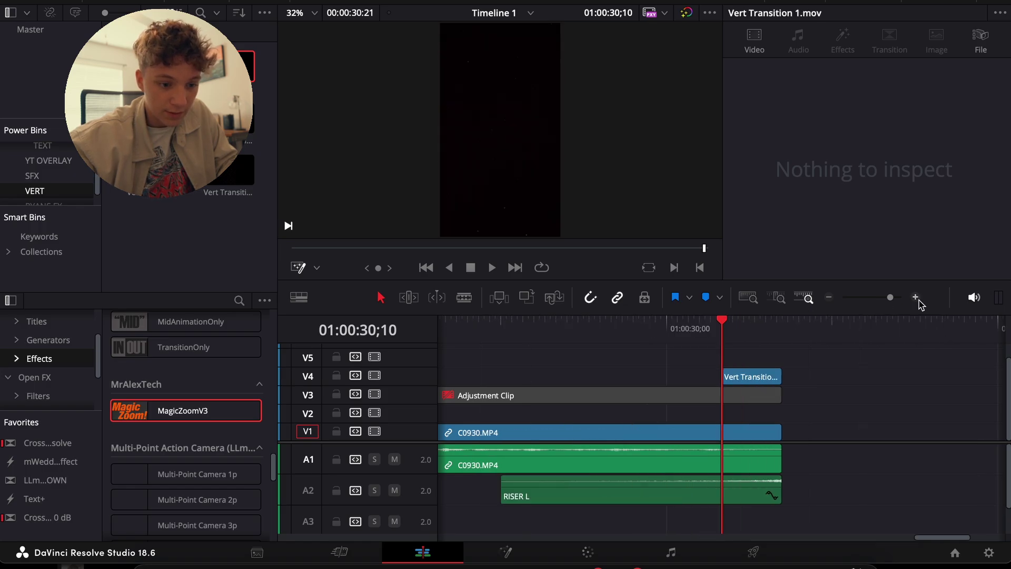
pyautogui.click(762, 376)
pyautogui.scroll(-5, 884, 158)
pyautogui.click(874, 141)
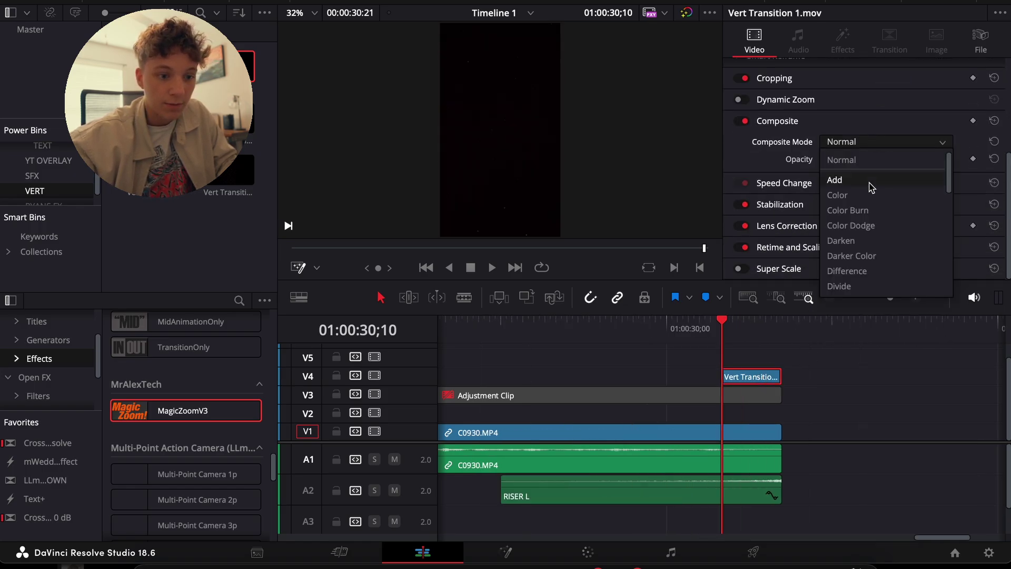
pyautogui.scroll(-8, 872, 187)
pyautogui.click(848, 159)
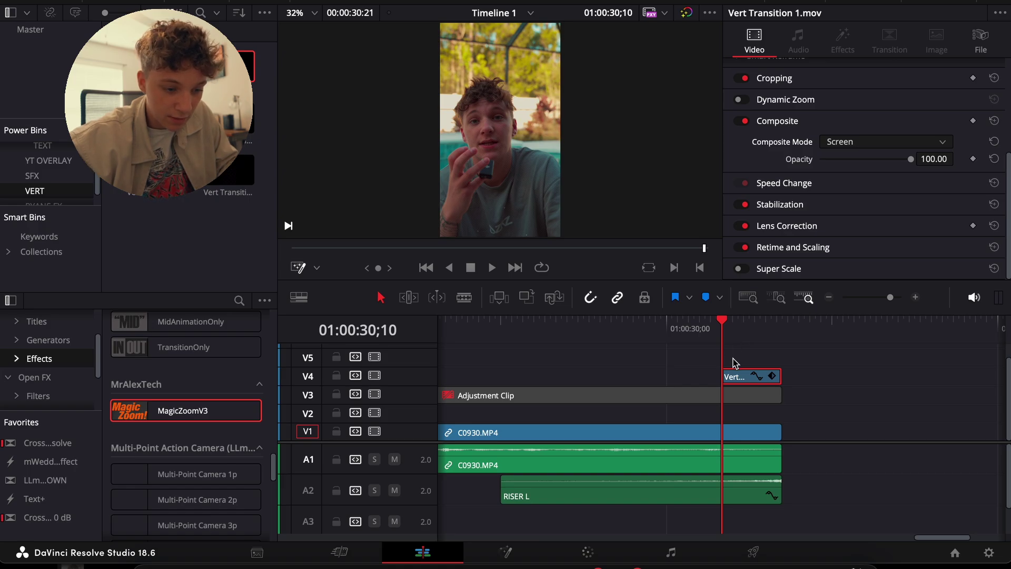
pyautogui.moveTo(746, 377); pyautogui.dragTo(403, 353)
# - Split the transition clip and put a piece on V5 at the timeline start
pyautogui.press('Down')
pyautogui.hotkey('ctrl', 'b')
pyautogui.press('Home')
pyautogui.press('space')
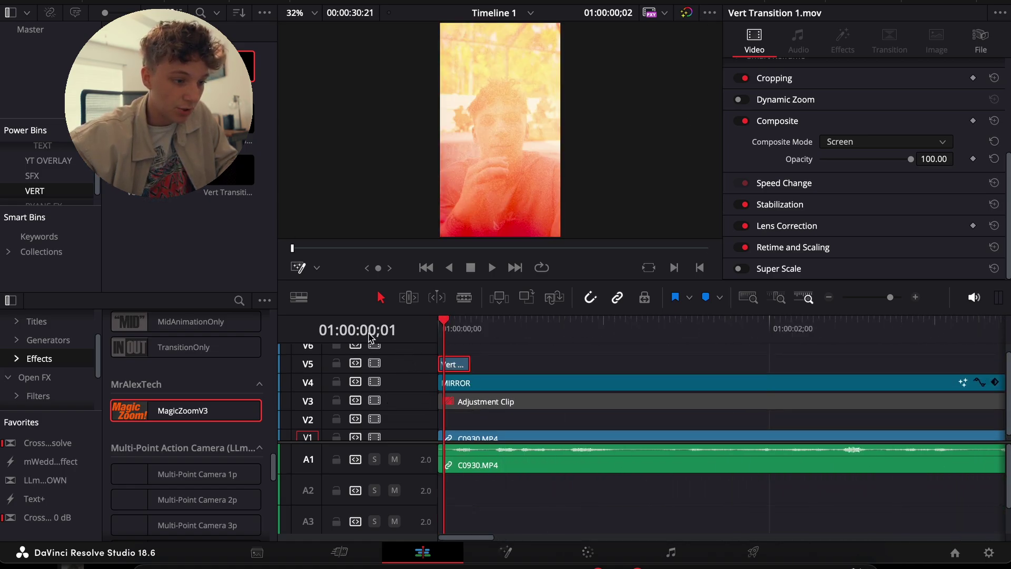
# - Move the Adjustment Clip up to V6
pyautogui.click(829, 297)
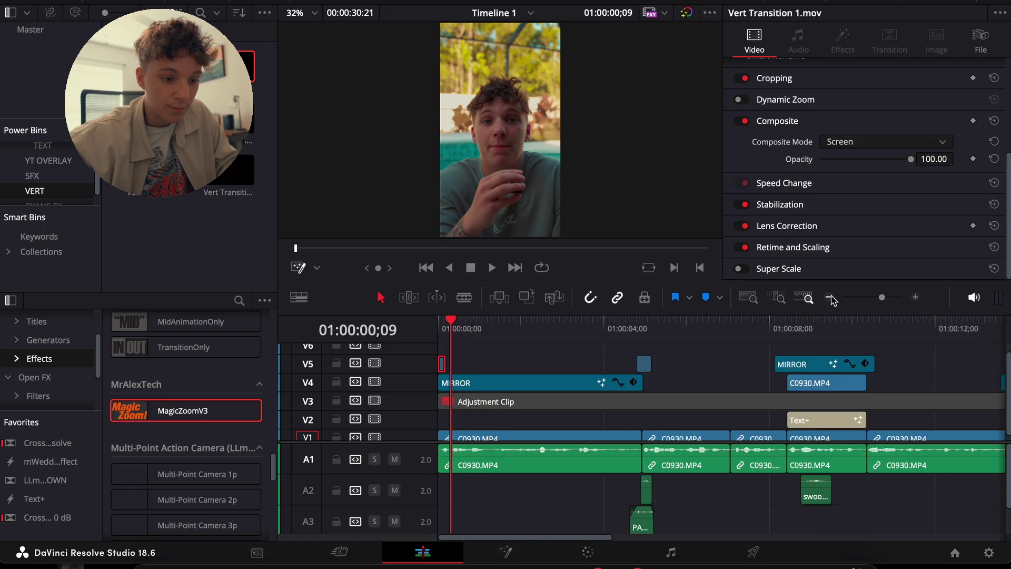
pyautogui.click(829, 297)
pyautogui.click(566, 388)
pyautogui.moveTo(565, 401); pyautogui.dragTo(544, 354)
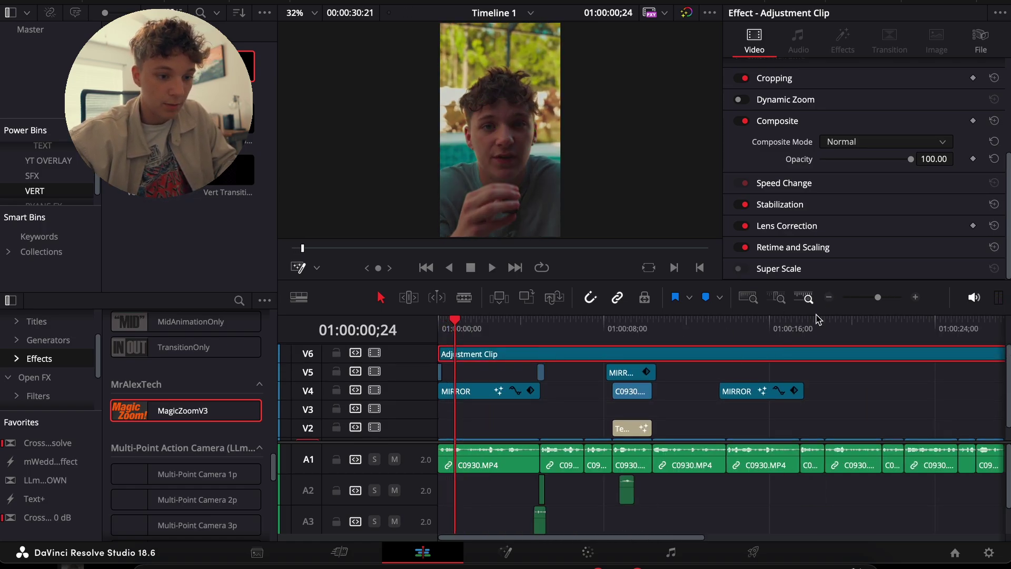
# - Nest all V1 and A1 clips into Compound Clip 1 and turn on Voice Isolation
pyautogui.click(829, 297)
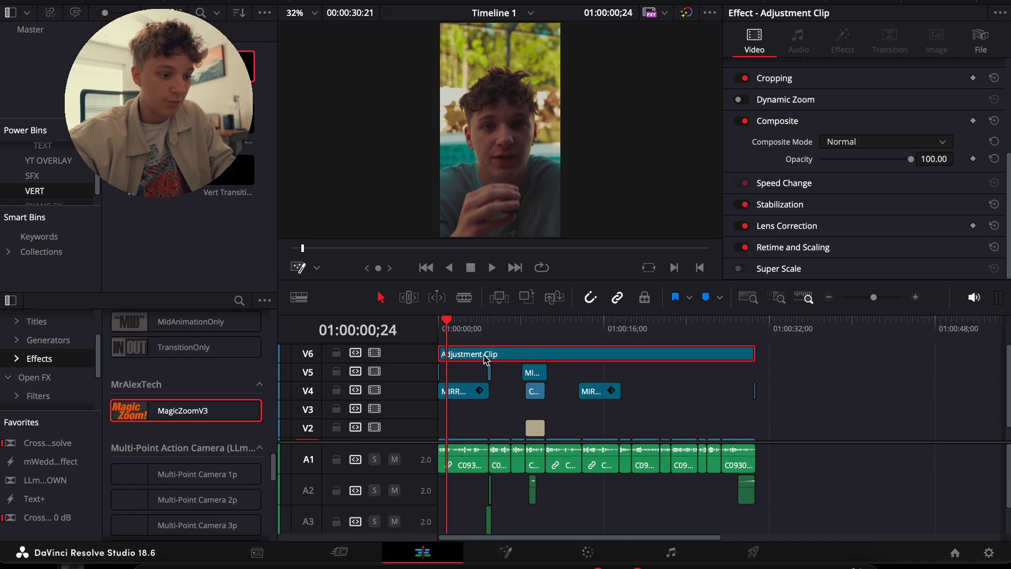
pyautogui.scroll(-1, 665, 412)
pyautogui.moveTo(780, 428); pyautogui.dragTo(460, 448)
pyautogui.rightClick(475, 455)
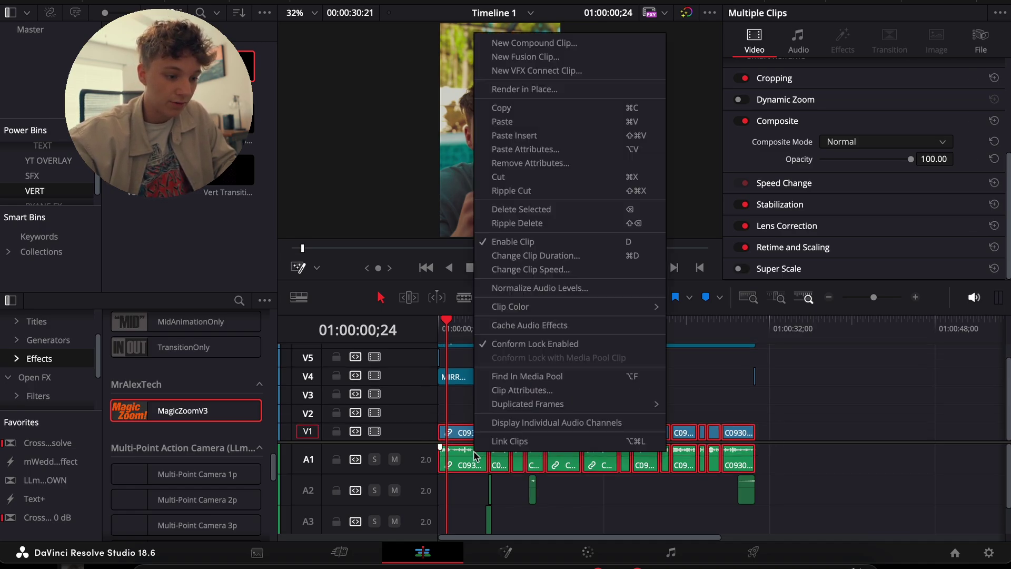
pyautogui.click(527, 43)
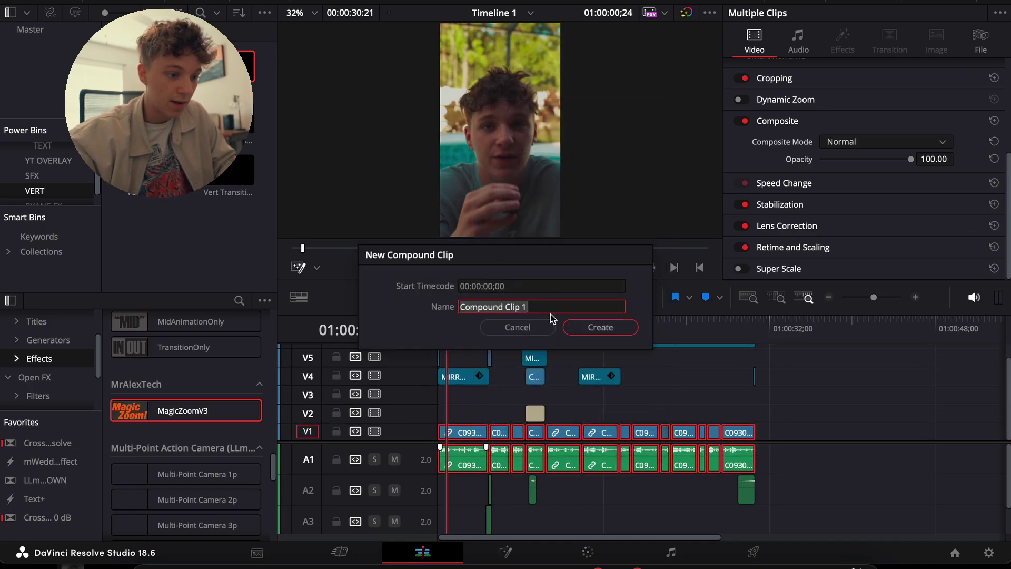
pyautogui.click(593, 328)
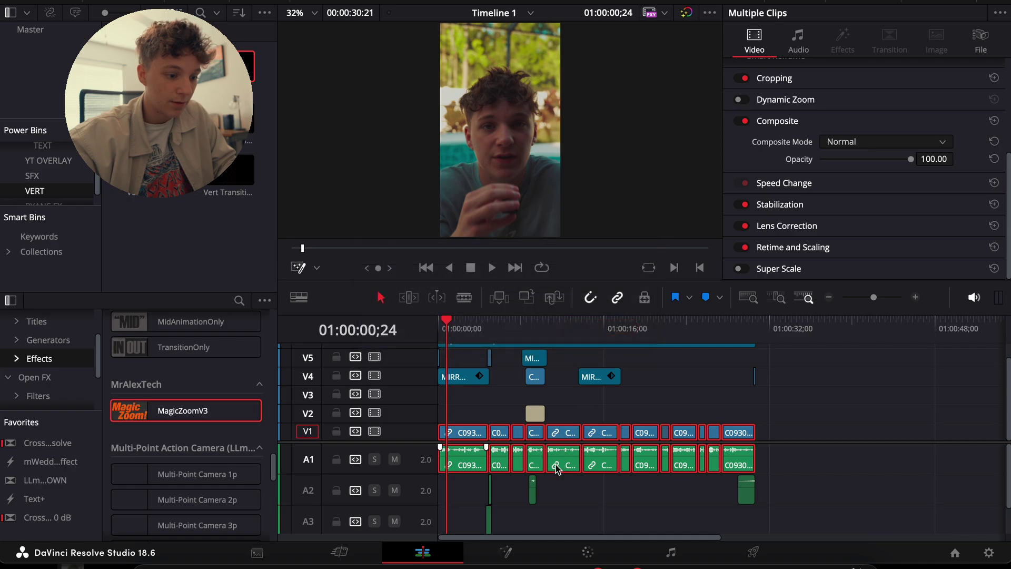
pyautogui.click(798, 42)
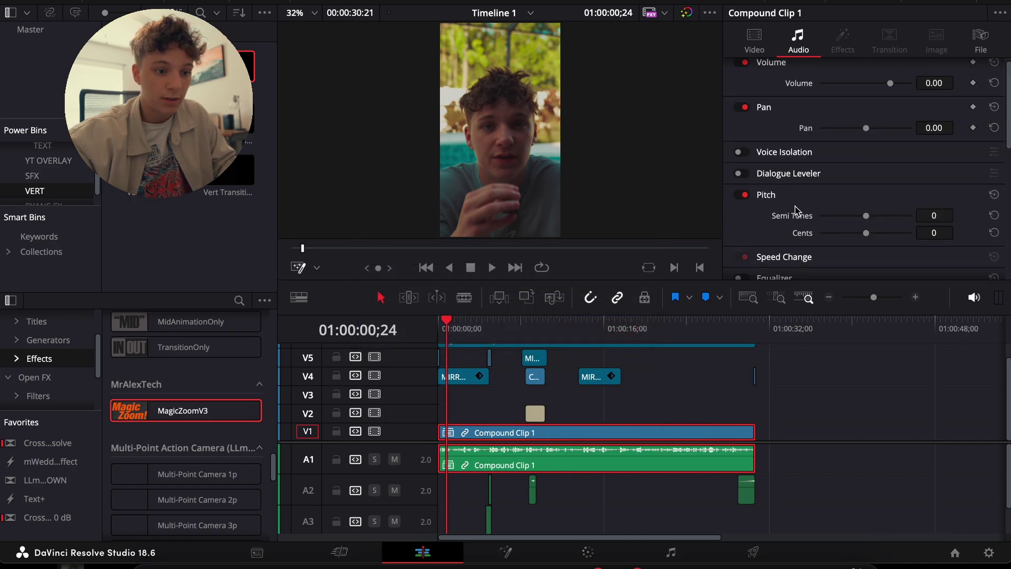
pyautogui.click(740, 148)
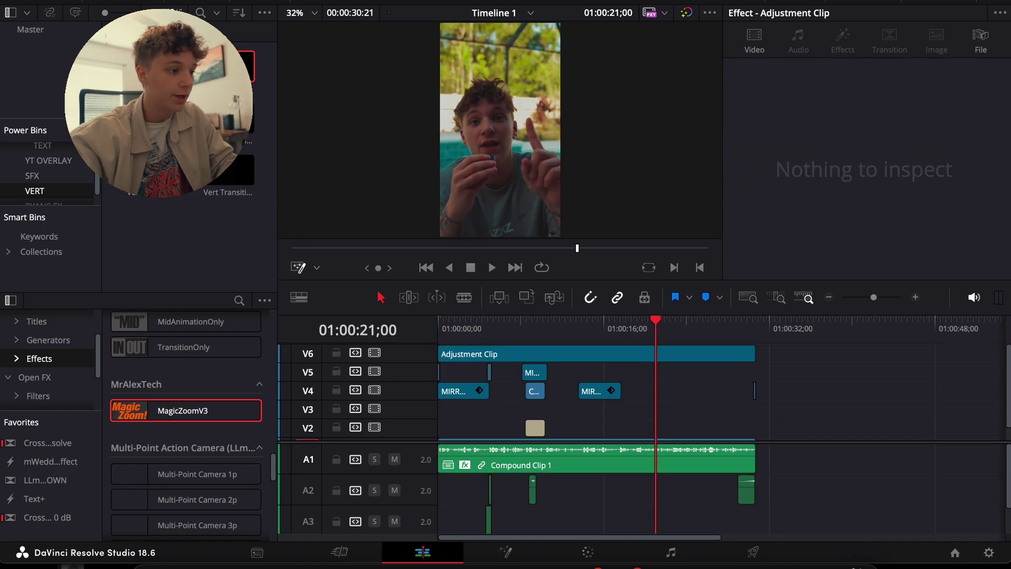
# - Auto-generate subtitles from the speech with 7 characters per line and single lines
pyautogui.click(131, 233)
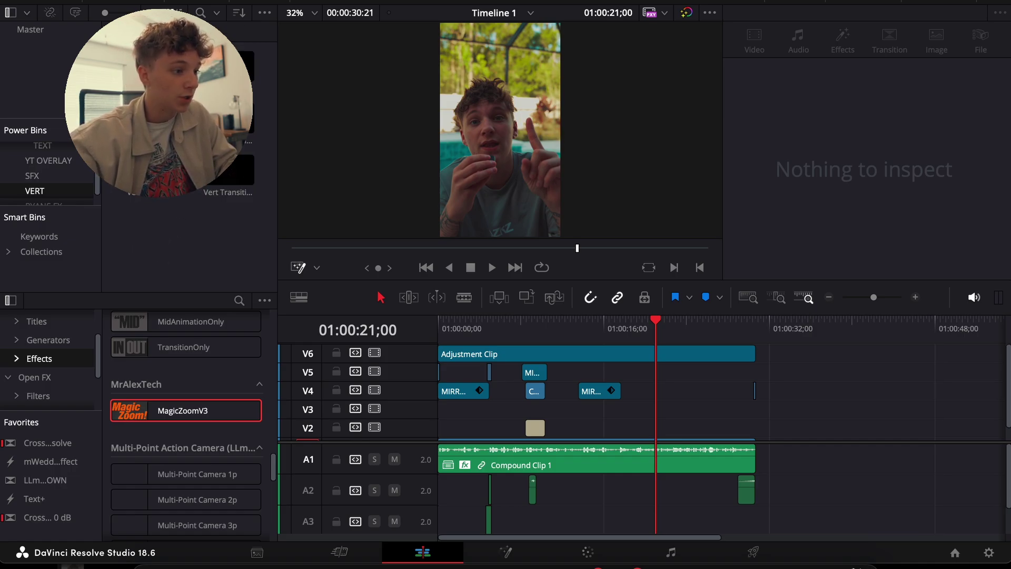
pyautogui.click(298, 235)
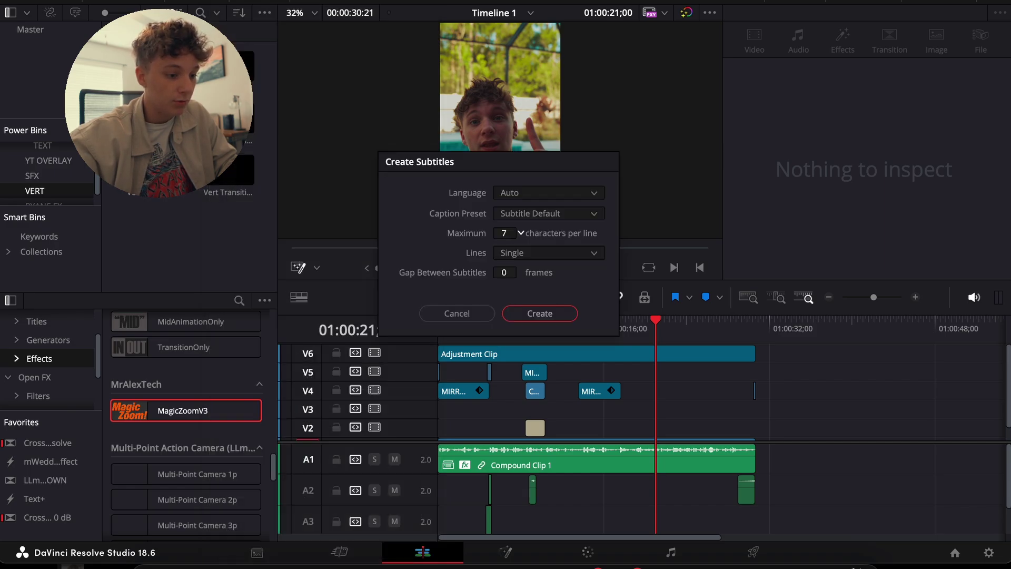
pyautogui.click(540, 313)
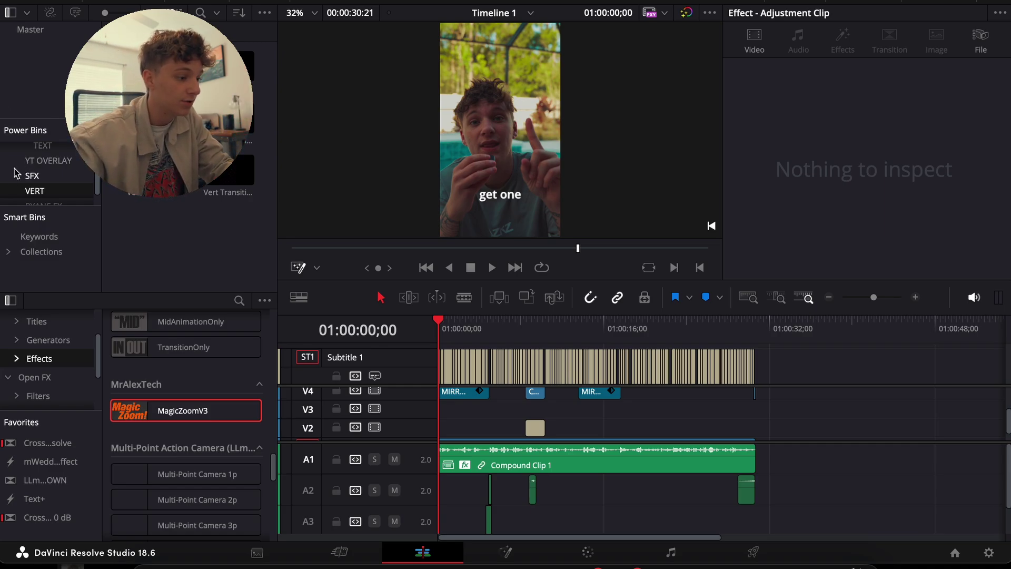
pyautogui.scroll(3, 38, 163)
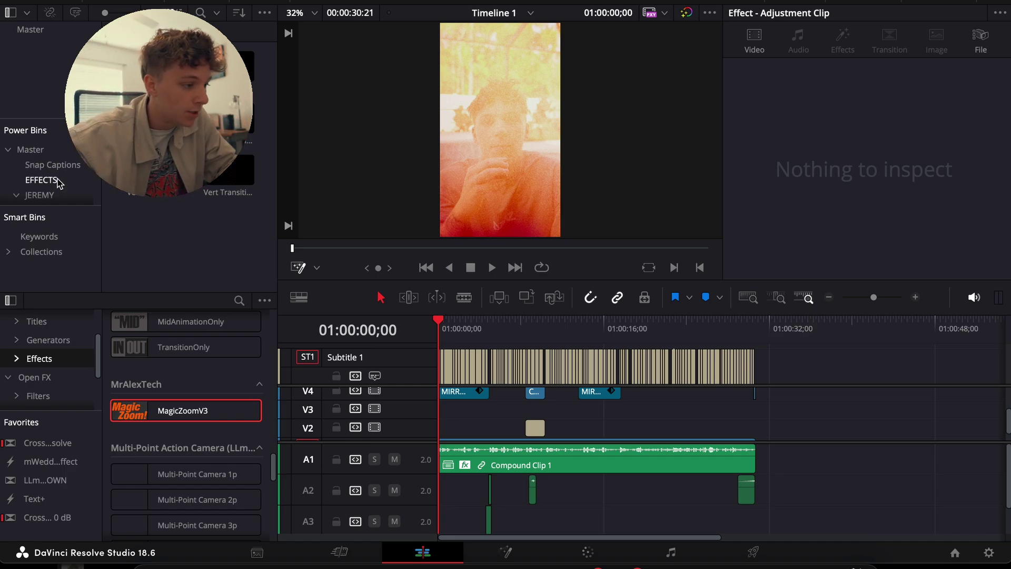
# - Launch the Snap Captions script from Workspace > Scripts > Comp
pyautogui.click(40, 167)
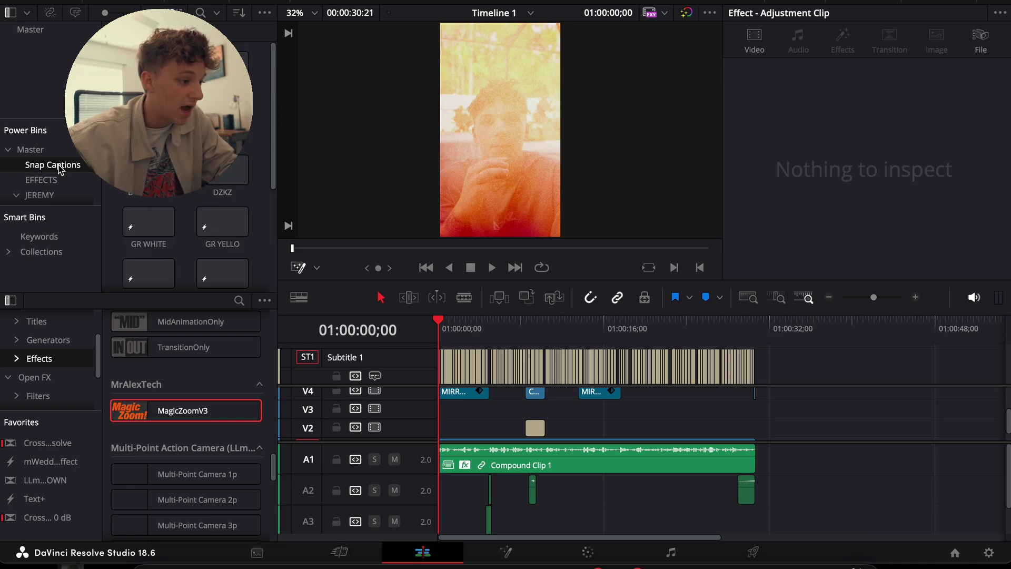
pyautogui.click(43, 97)
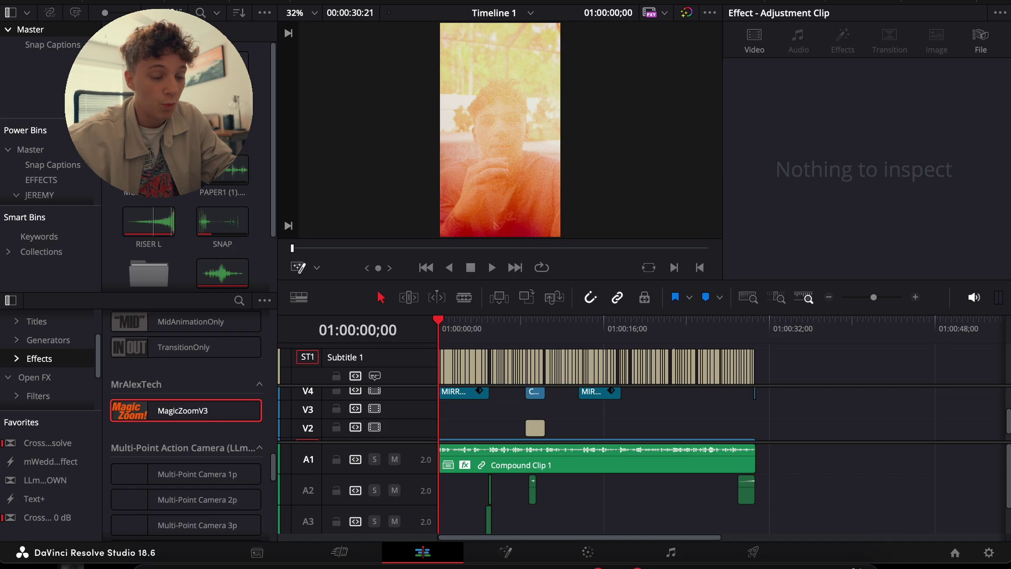
pyautogui.click(727, 1)
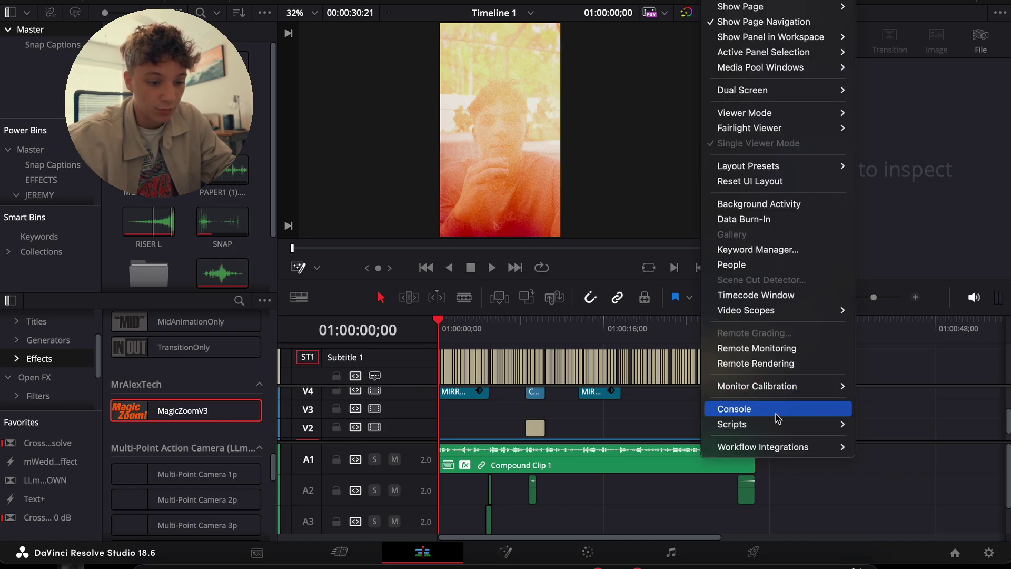
pyautogui.moveTo(777, 424)
pyautogui.moveTo(874, 424)
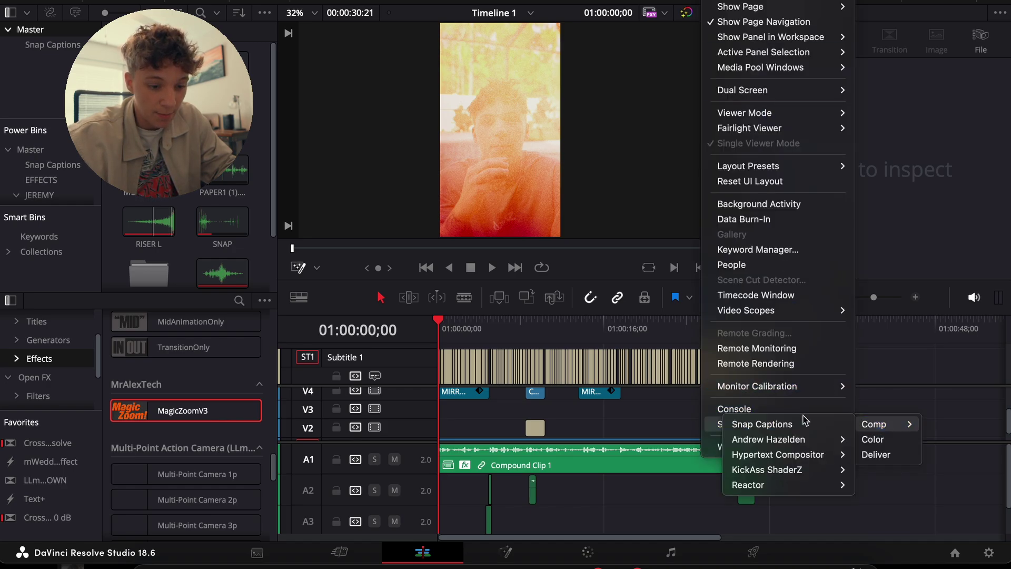
pyautogui.click(778, 427)
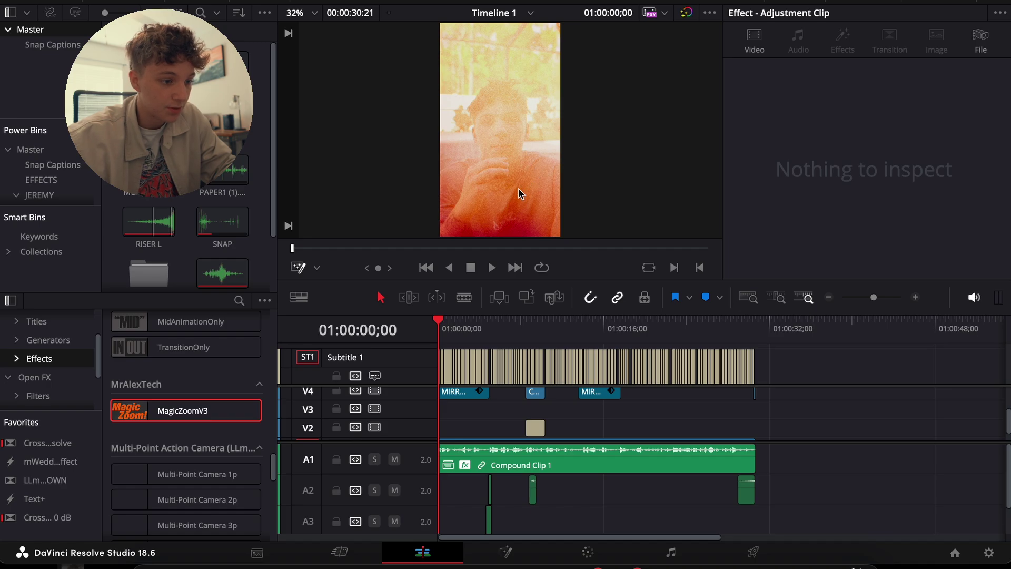
# - Generate captions using the NEXTASLIDE template with uppercase case conversion
pyautogui.click(505, 217)
pyautogui.click(427, 391)
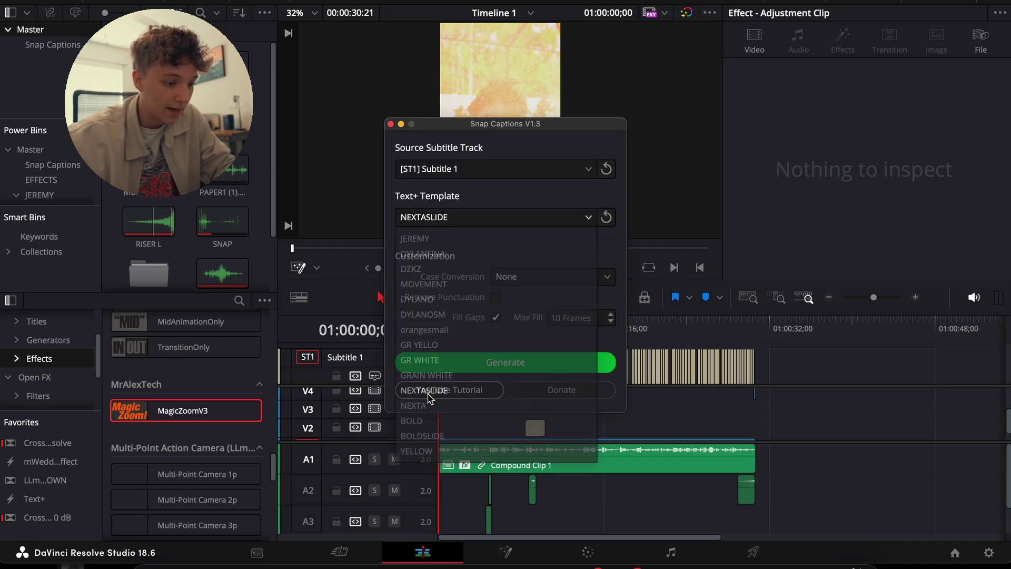
pyautogui.click(579, 280)
pyautogui.click(521, 322)
pyautogui.click(509, 364)
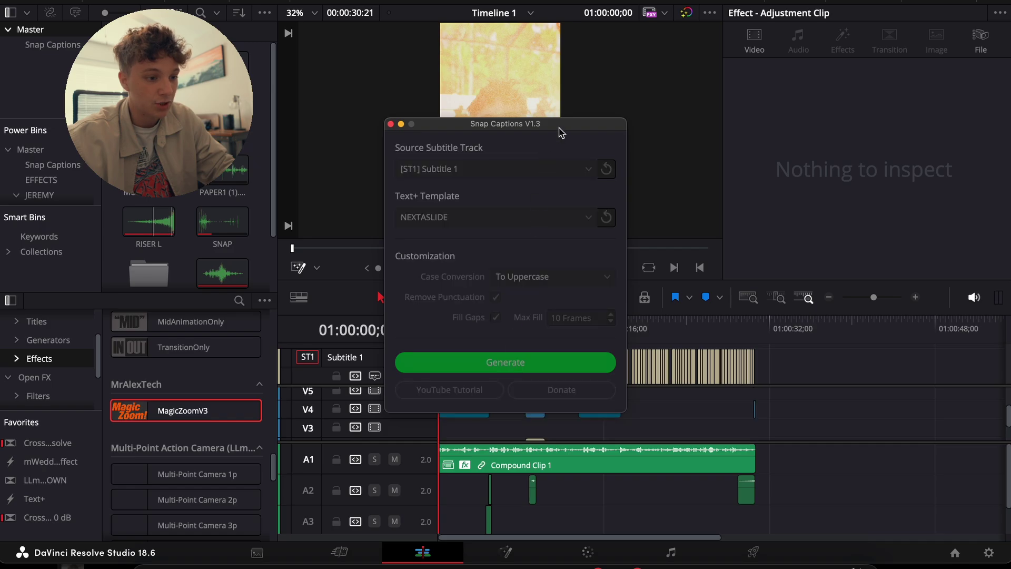
pyautogui.moveTo(561, 132); pyautogui.dragTo(196, 9)
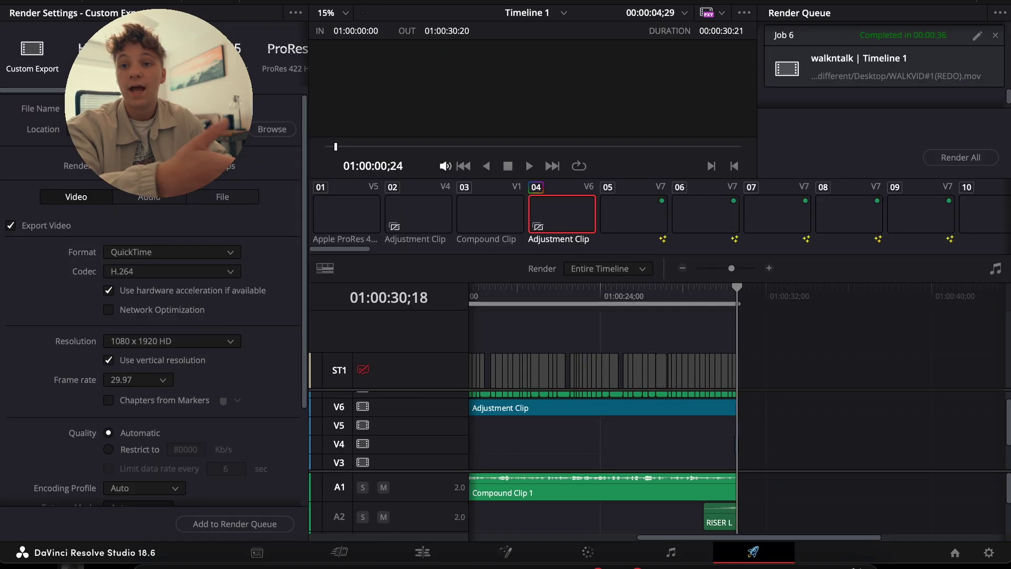